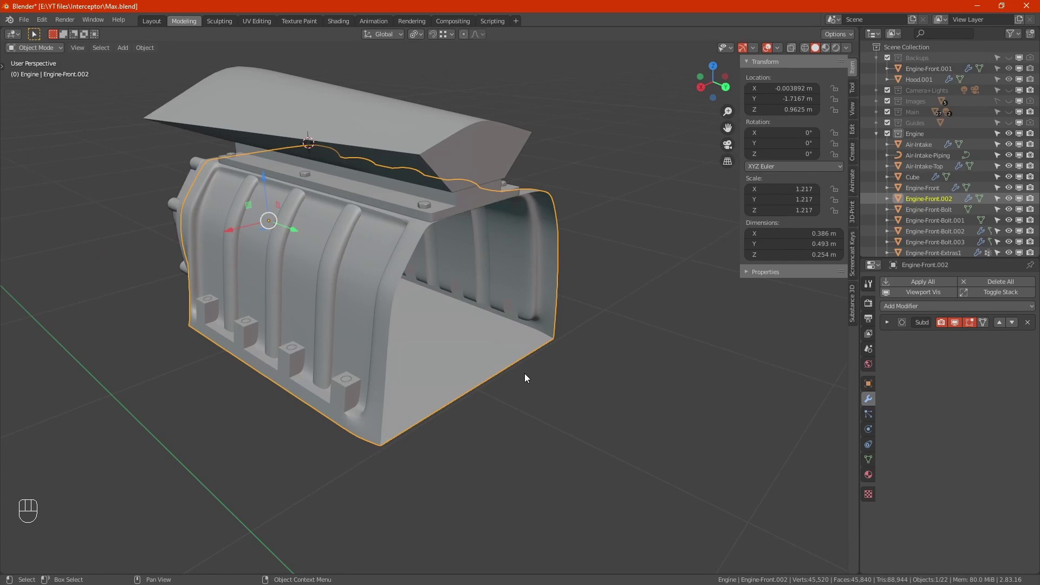
# - Extend the engine casing's open end by moving its boundary edge loop outward about 0.02 m along Y
pyautogui.press('Tab')
pyautogui.keyDown('alt'); pyautogui.click(464, 397); pyautogui.keyUp('alt')
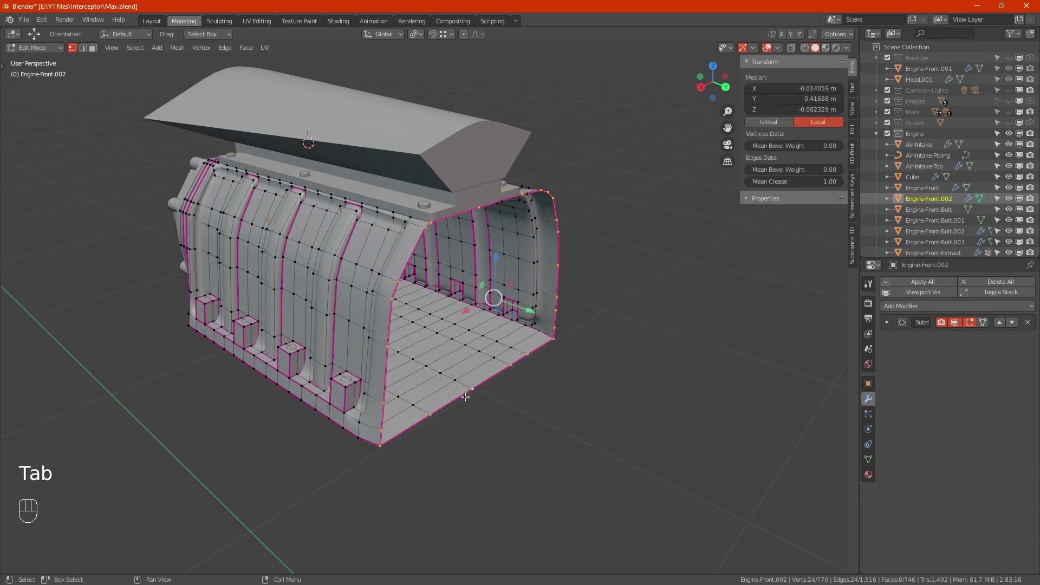
pyautogui.moveTo(510, 317); pyautogui.dragTo(525, 330, button='middle')
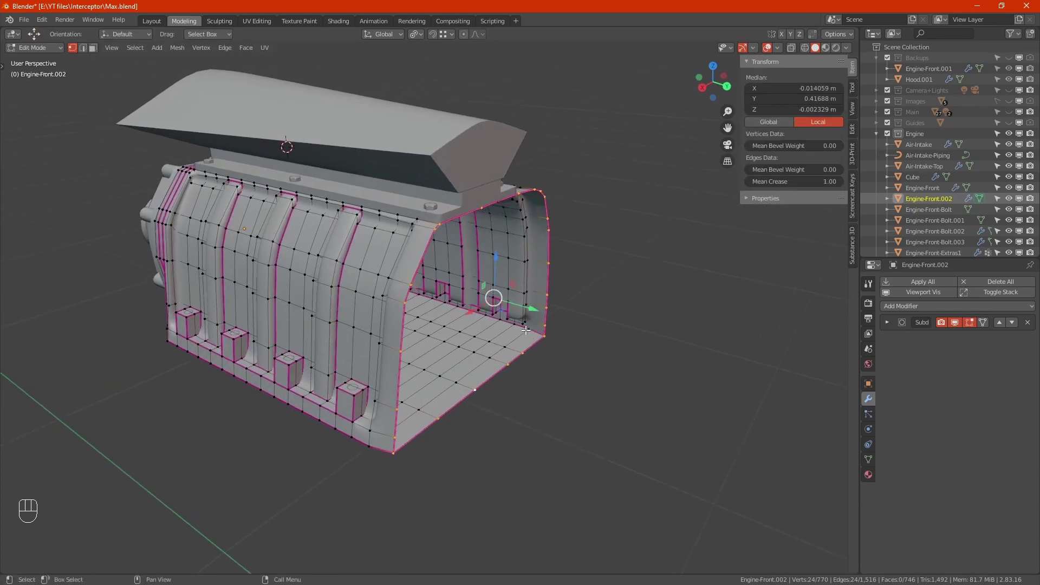
pyautogui.click(464, 417)
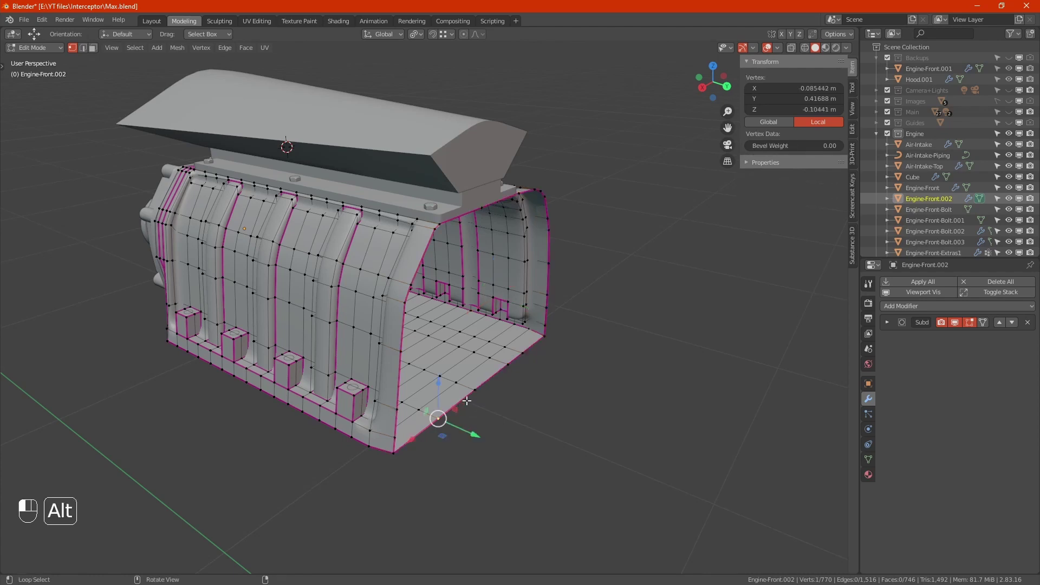
pyautogui.keyDown('alt'); pyautogui.click(465, 402); pyautogui.keyUp('alt')
pyautogui.moveTo(465, 402); pyautogui.dragTo(497, 357, button='middle')
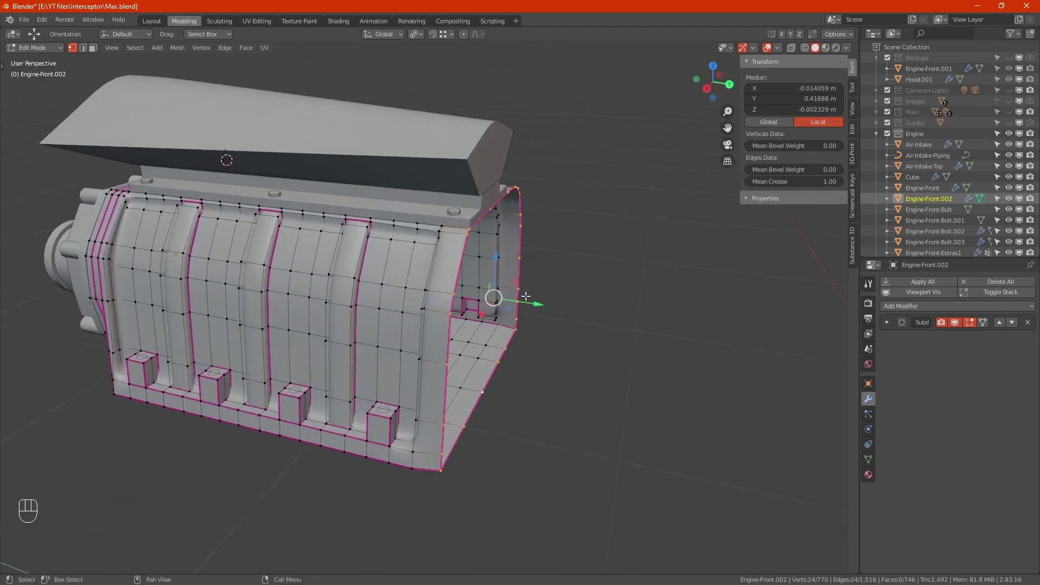
pyautogui.moveTo(535, 305); pyautogui.dragTo(555, 311)
pyautogui.moveTo(555, 312); pyautogui.dragTo(525, 389, button='middle')
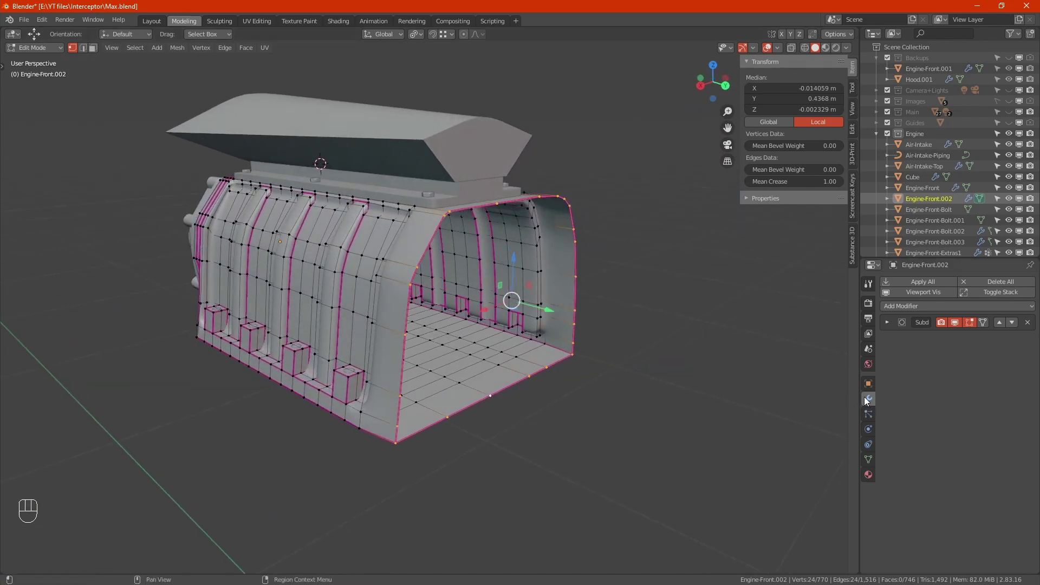
# - Turn off the Subdivision modifier's viewport display and fill the casing's open end with a face
pyautogui.click(954, 323)
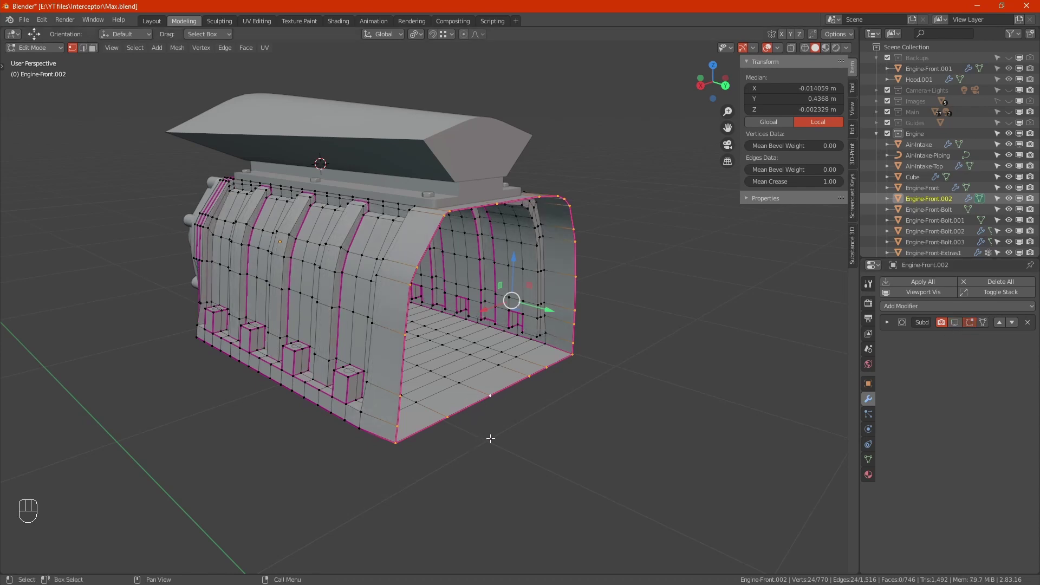
pyautogui.moveTo(490, 434)
pyautogui.keyDown('alt'); pyautogui.mouseDown(button='middle')
pyautogui.moveTo(476, 413)
pyautogui.moveTo(514, 427)
pyautogui.moveTo(466, 436)
pyautogui.moveTo(486, 434)
pyautogui.moveTo(498, 451)
pyautogui.mouseUp(button='middle'); pyautogui.keyUp('alt')
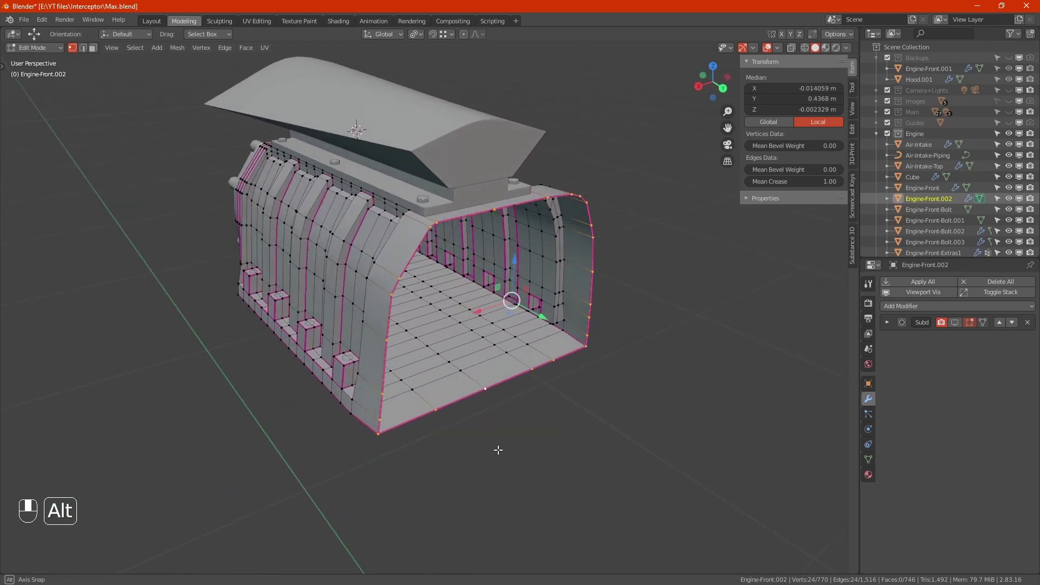
pyautogui.press('f')
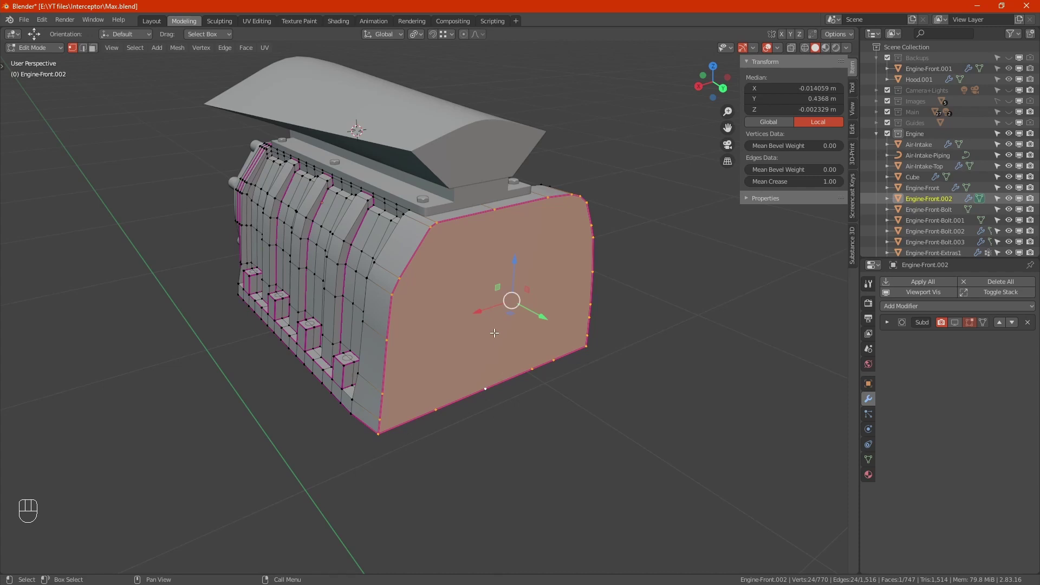
# - Connect four pairs of top and bottom boundary vertices with vertical edges across the end face
pyautogui.click(436, 223)
pyautogui.keyDown('shift'); pyautogui.click(435, 410); pyautogui.keyUp('shift')
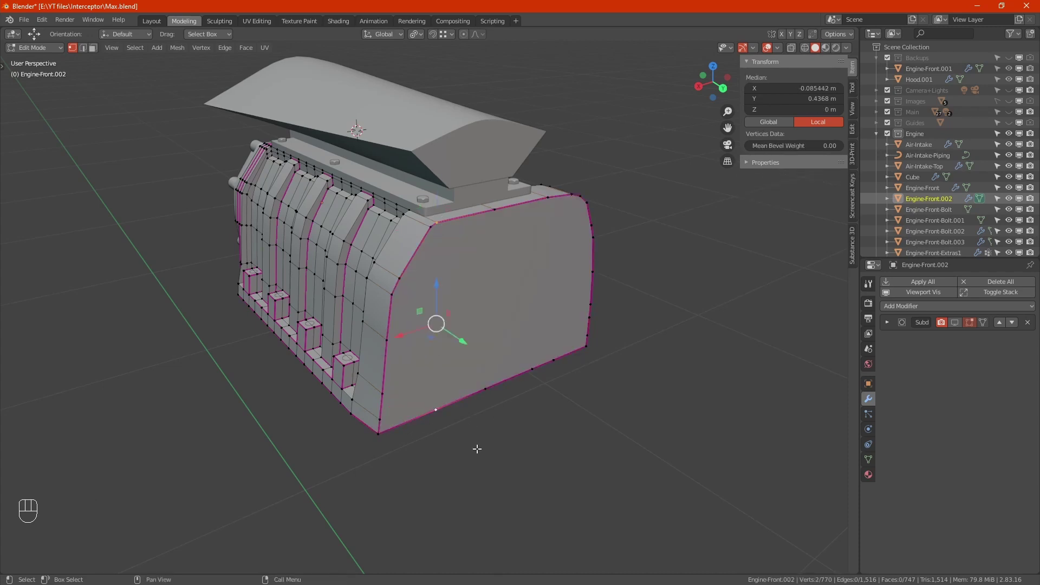
pyautogui.keyDown('alt'); pyautogui.moveTo(477, 448); pyautogui.dragTo(442, 436); pyautogui.keyUp('alt')
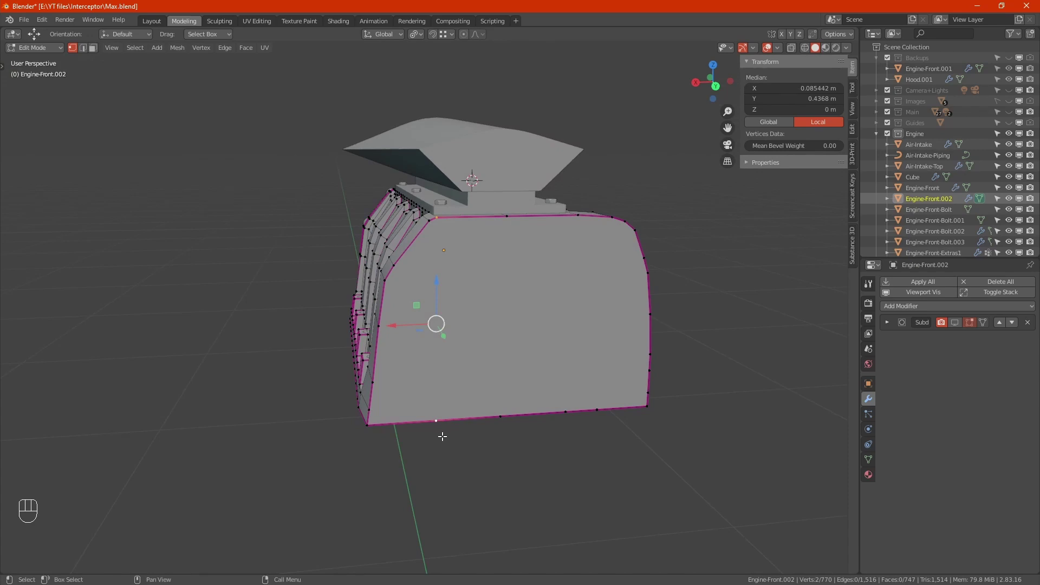
pyautogui.press('j')
pyautogui.click(500, 415)
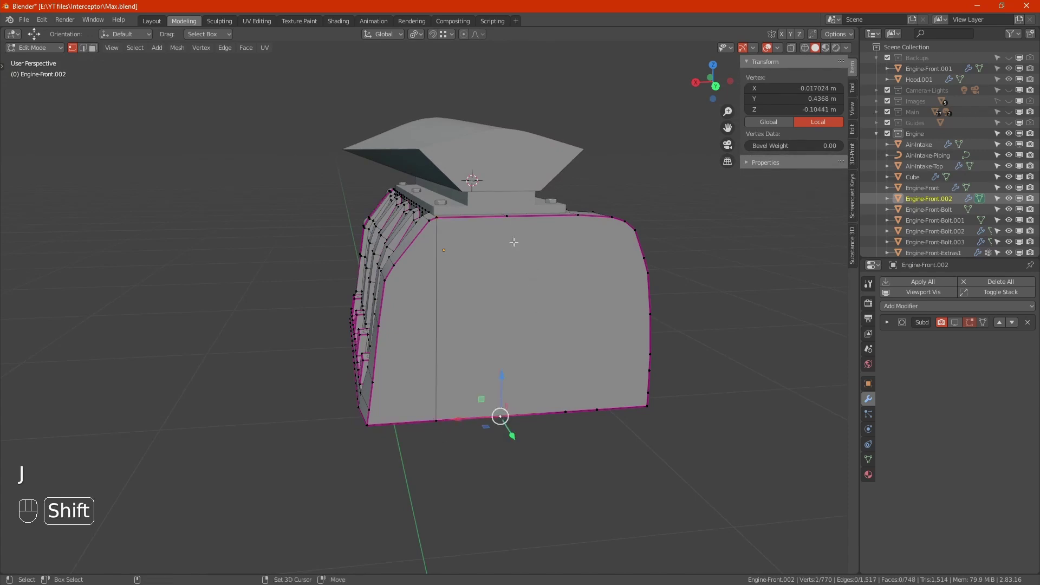
pyautogui.keyDown('shift'); pyautogui.click(511, 223); pyautogui.keyUp('shift')
pyautogui.press('j')
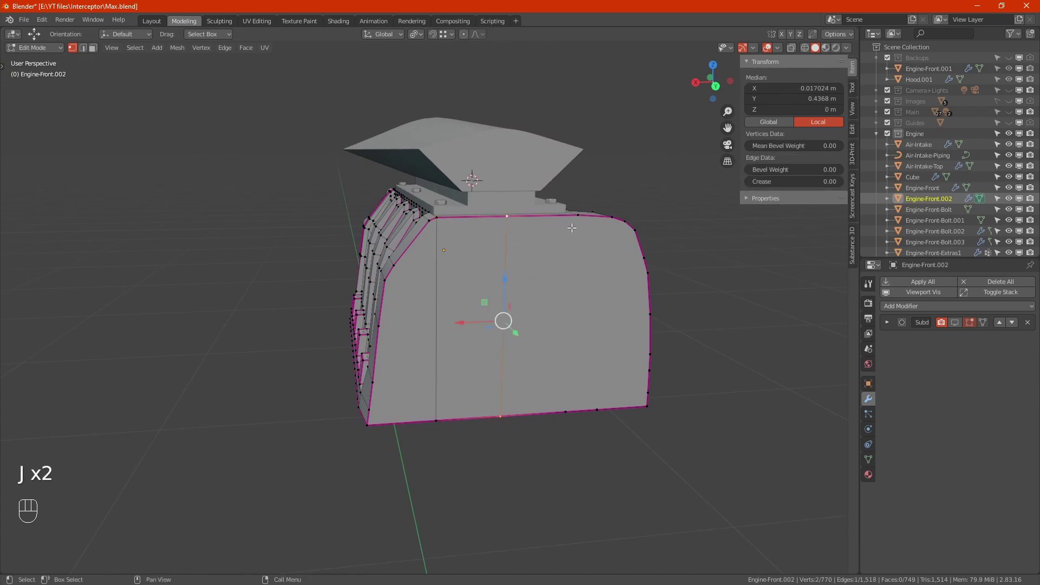
pyautogui.click(578, 215)
pyautogui.keyDown('shift'); pyautogui.click(565, 411); pyautogui.keyUp('shift')
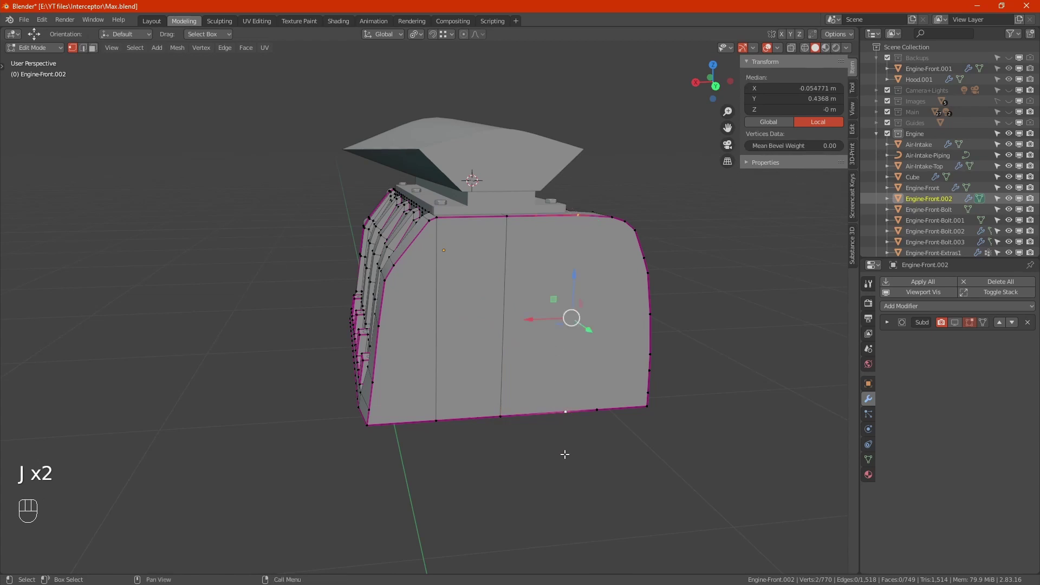
pyautogui.press('j')
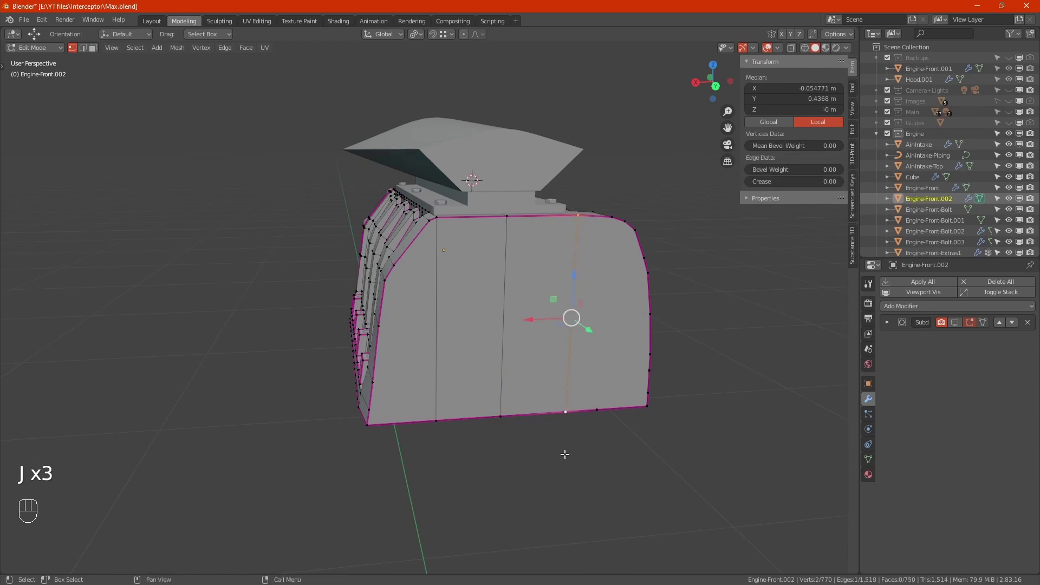
pyautogui.click(609, 229)
pyautogui.keyDown('shift'); pyautogui.click(597, 408); pyautogui.keyUp('shift')
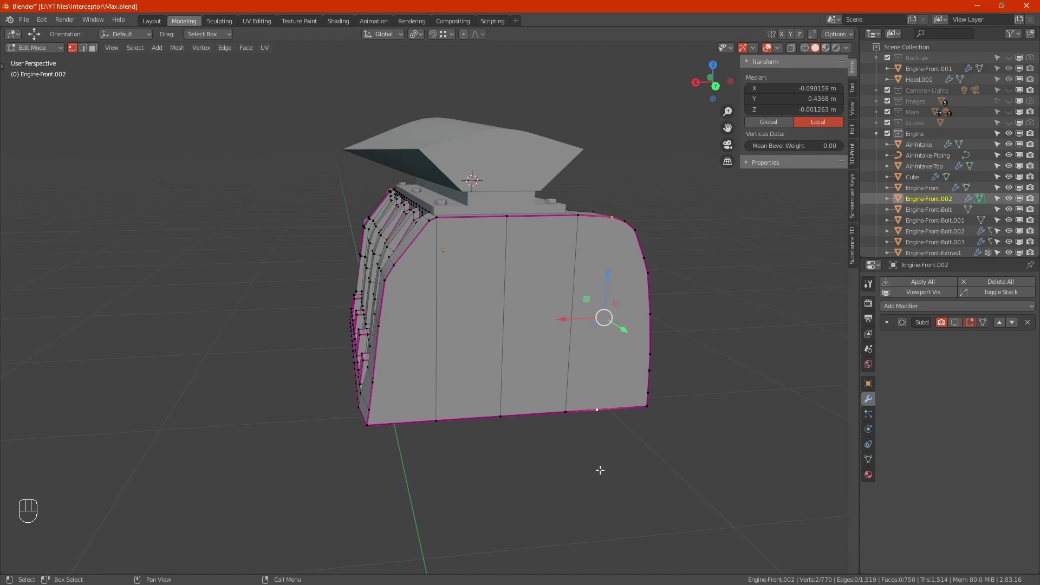
pyautogui.press('j')
# - Connect the four lower pairs of opposite side vertices with cross edges over the end face, working upward from the base
pyautogui.moveTo(606, 436)
pyautogui.keyDown('alt'); pyautogui.mouseDown(button='middle')
pyautogui.moveTo(596, 432)
pyautogui.moveTo(611, 423)
pyautogui.mouseUp(button='middle'); pyautogui.keyUp('alt')
pyautogui.click(374, 413)
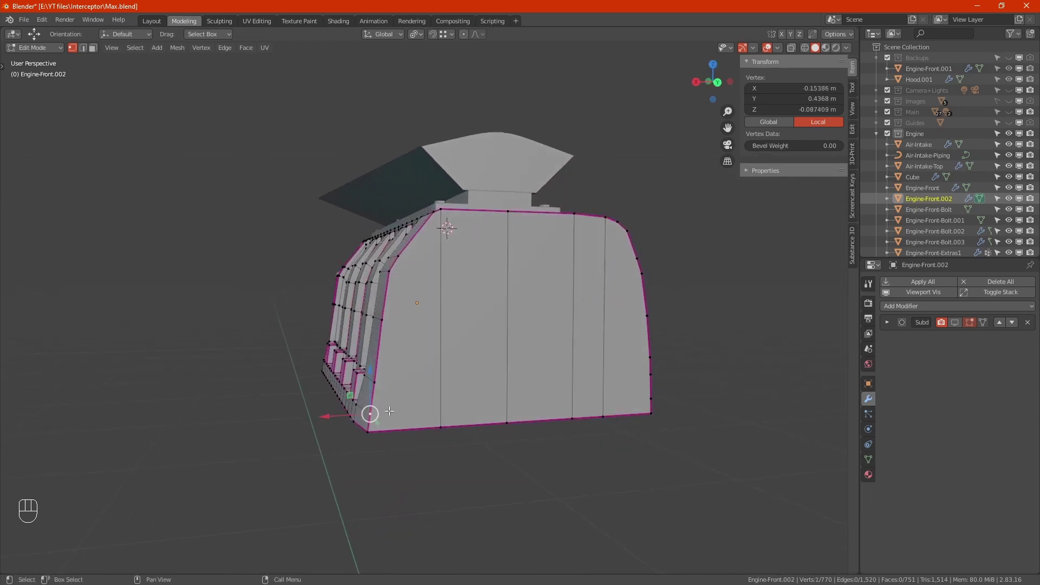
pyautogui.keyDown('shift'); pyautogui.click(649, 397); pyautogui.keyUp('shift')
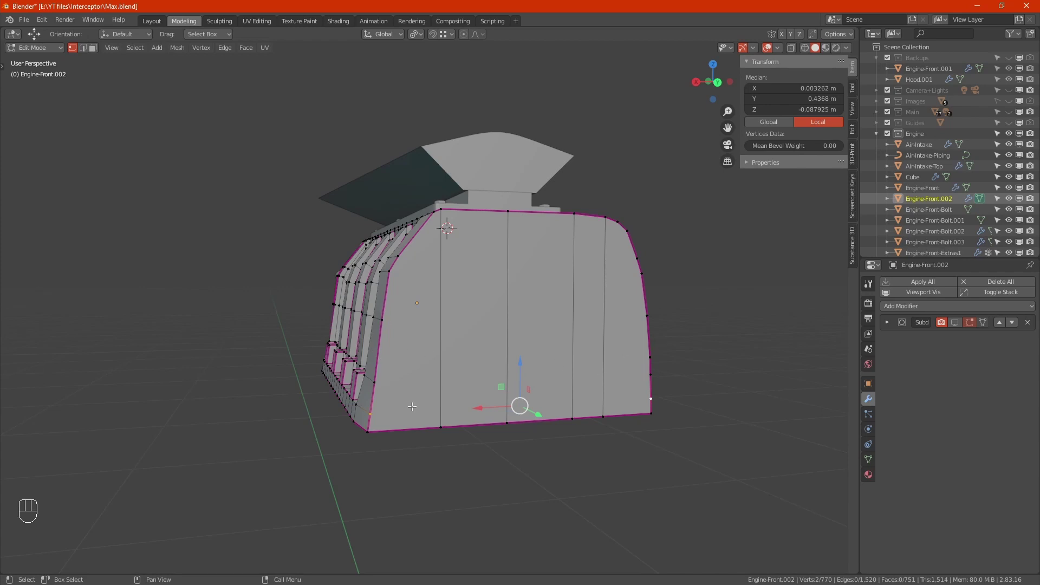
pyautogui.press('j')
pyautogui.keyDown('shift'); pyautogui.click(373, 382); pyautogui.keyUp('shift')
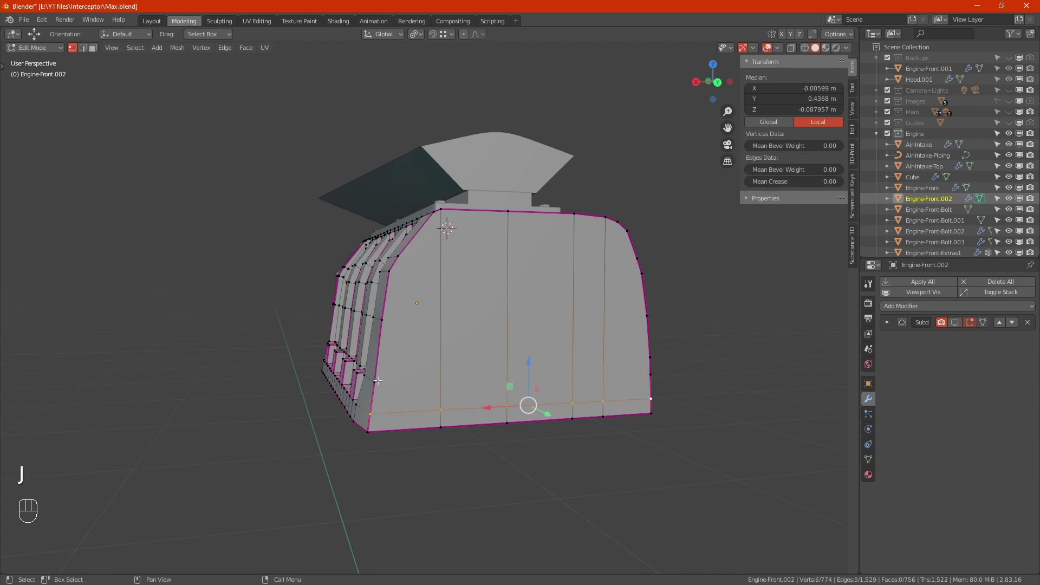
pyautogui.keyDown('shift'); pyautogui.click(652, 374); pyautogui.keyUp('shift')
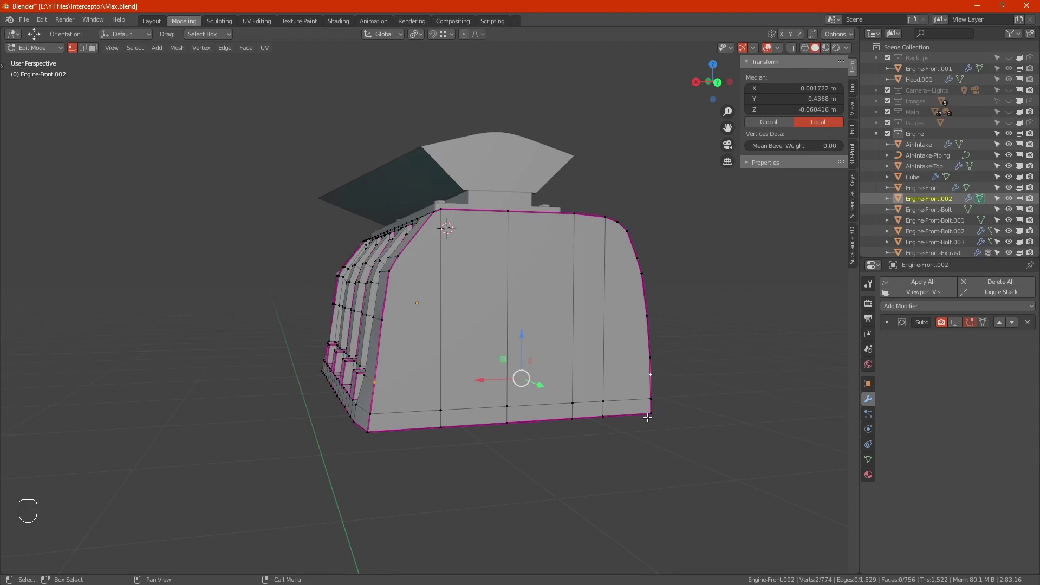
pyautogui.press('j')
pyautogui.keyDown('shift'); pyautogui.click(412, 325); pyautogui.keyUp('shift')
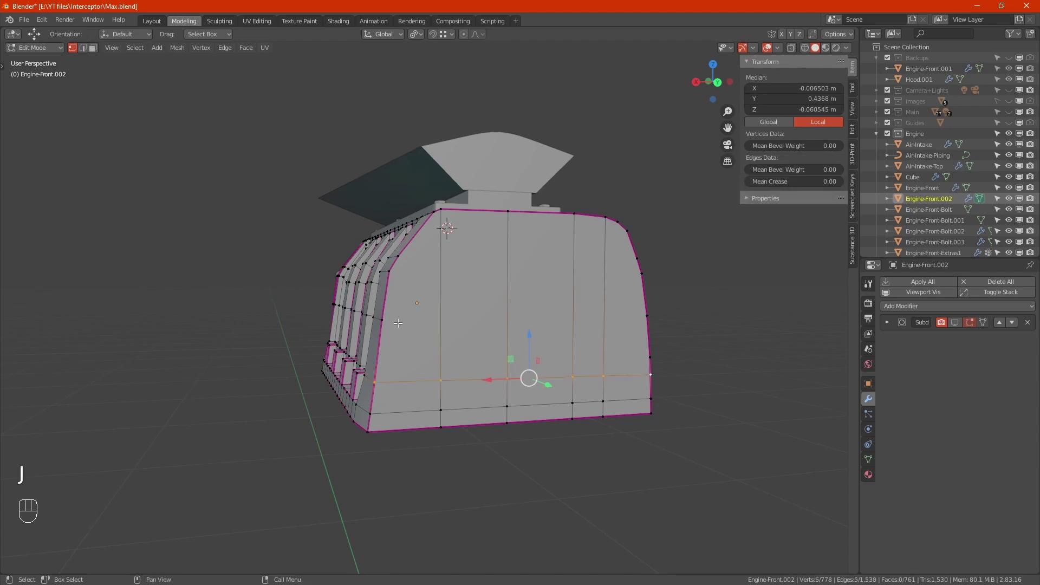
pyautogui.keyDown('shift'); pyautogui.click(647, 356); pyautogui.keyUp('shift')
pyautogui.press('j')
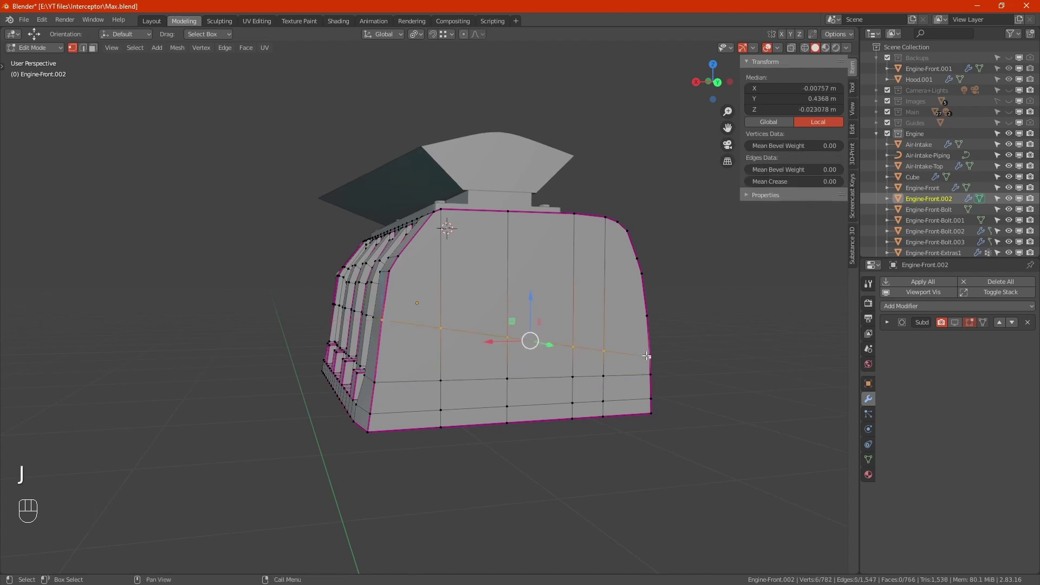
pyautogui.keyDown('shift'); pyautogui.click(647, 315); pyautogui.keyUp('shift')
pyautogui.keyDown('shift'); pyautogui.click(390, 272); pyautogui.keyUp('shift')
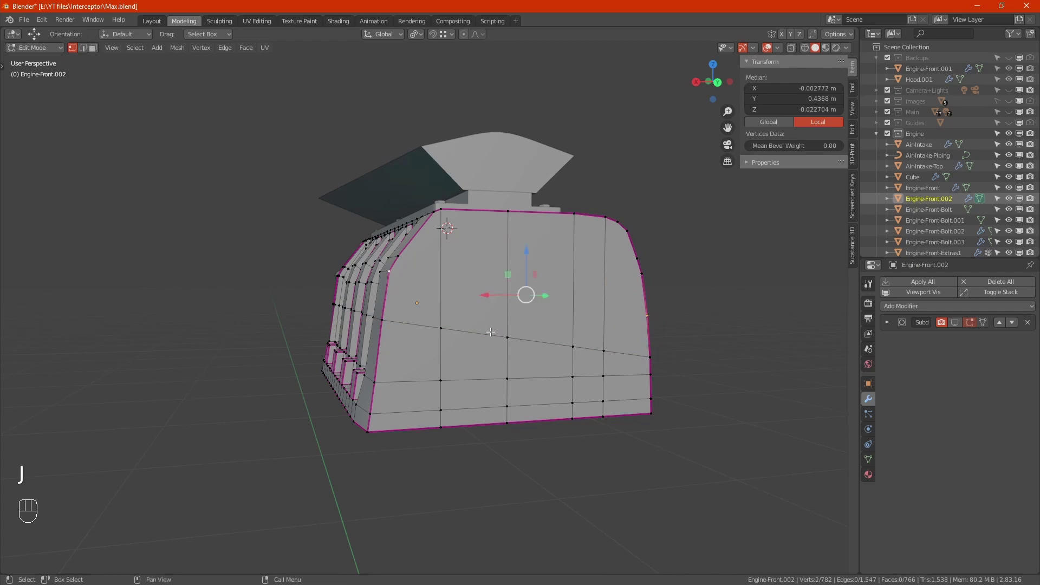
pyautogui.press('j')
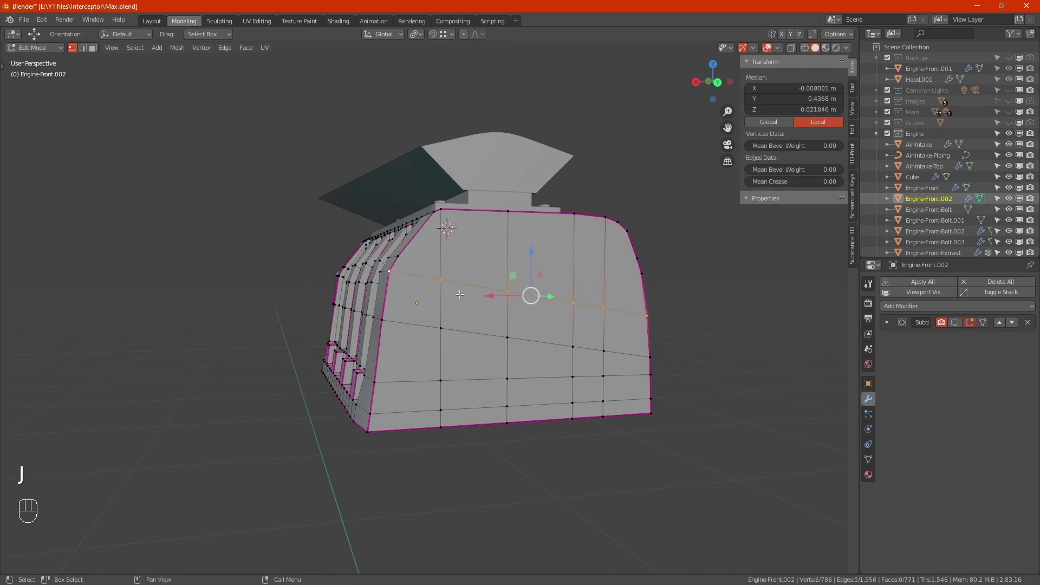
# - Connect the next higher pair of side vertices with a fifth cross edge over the end face
pyautogui.click(438, 278)
pyautogui.keyDown('shift'); pyautogui.click(628, 273); pyautogui.keyUp('shift')
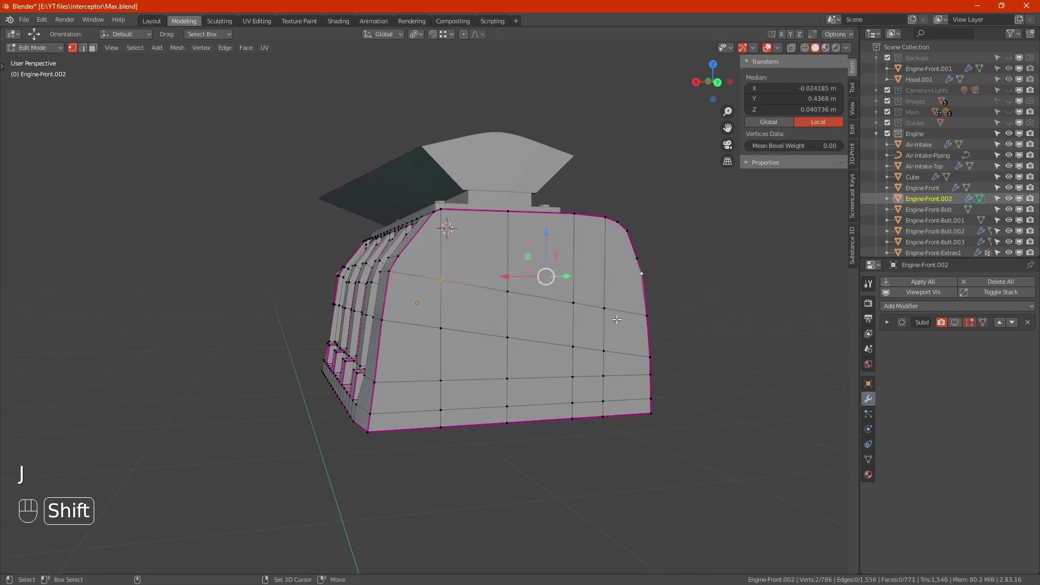
pyautogui.click(397, 256)
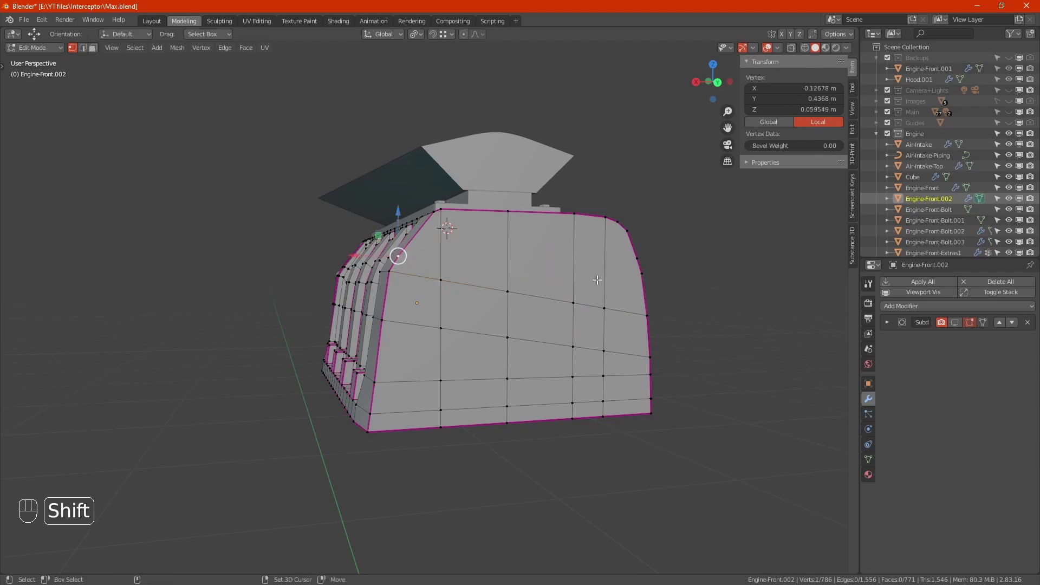
pyautogui.keyDown('shift'); pyautogui.click(638, 282); pyautogui.keyUp('shift')
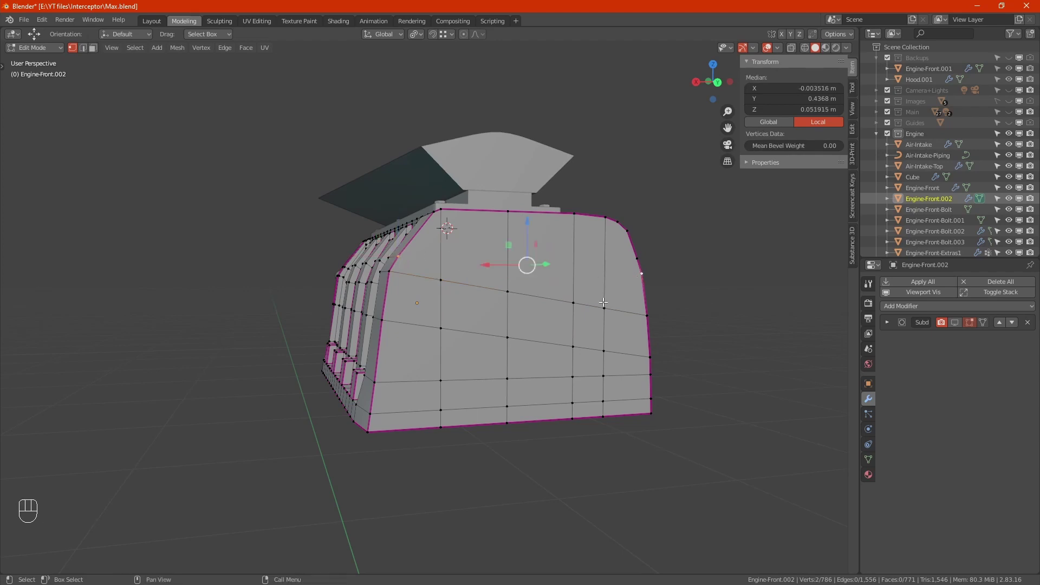
pyautogui.press('j')
pyautogui.keyDown('alt'); pyautogui.moveTo(530, 262); pyautogui.dragTo(518, 243); pyautogui.keyUp('alt')
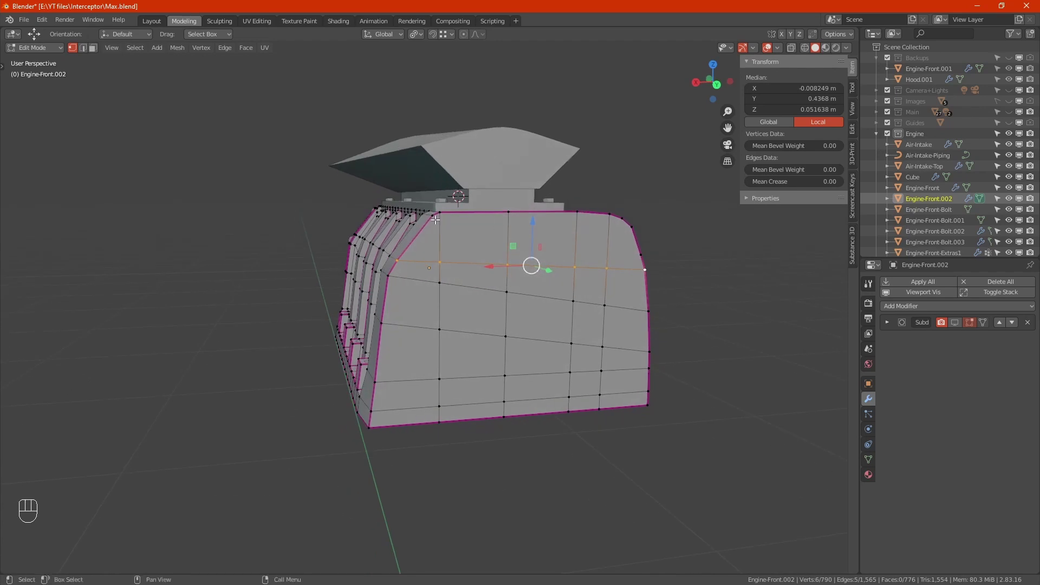
pyautogui.keyDown('alt'); pyautogui.moveTo(571, 267); pyautogui.dragTo(536, 269); pyautogui.keyUp('alt')
# - Connect the upper corner's boundary vertex to the nearest grid vertex on the topmost cross edge
pyautogui.click(655, 260)
pyautogui.keyDown('shift'); pyautogui.click(616, 271); pyautogui.keyUp('shift')
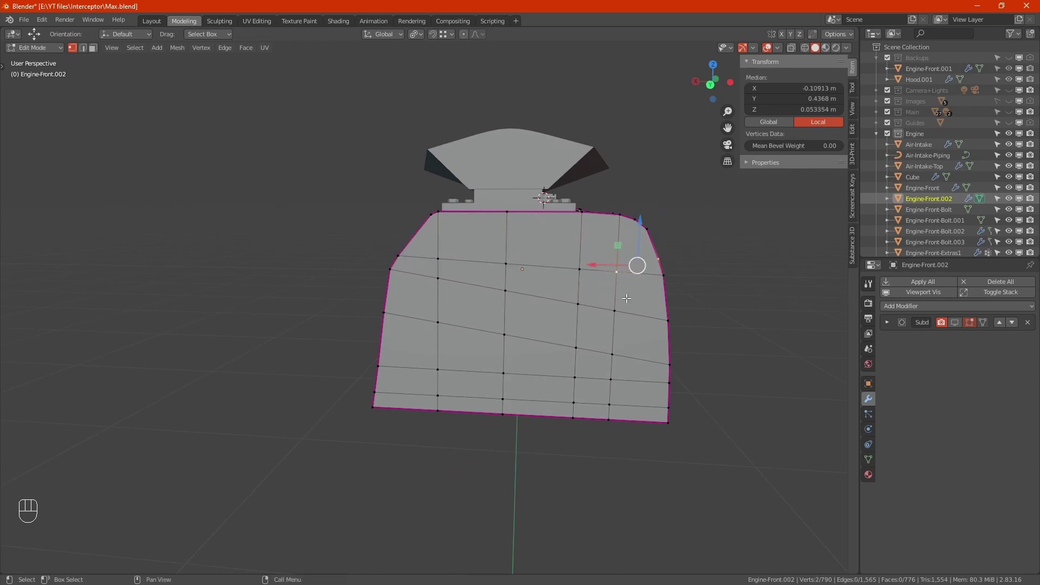
pyautogui.click(648, 229)
pyautogui.keyDown('shift'); pyautogui.click(617, 272); pyautogui.keyUp('shift')
pyautogui.press('j')
# - Return to Object Mode, turn the Subdivision modifier's viewport display back on and deselect the casing
pyautogui.keyDown('alt'); pyautogui.moveTo(621, 318); pyautogui.dragTo(544, 326); pyautogui.keyUp('alt')
pyautogui.press('Tab')
pyautogui.click(955, 323)
pyautogui.click(725, 372)
# - Inspect the casing from several angles and examine the reference photos of the blower and air intake scoop
pyautogui.scroll(5, 507, 343)
pyautogui.keyDown('alt'); pyautogui.moveTo(544, 326); pyautogui.dragTo(528, 334, button='middle'); pyautogui.keyUp('alt')
pyautogui.scroll(-4, 528, 334)
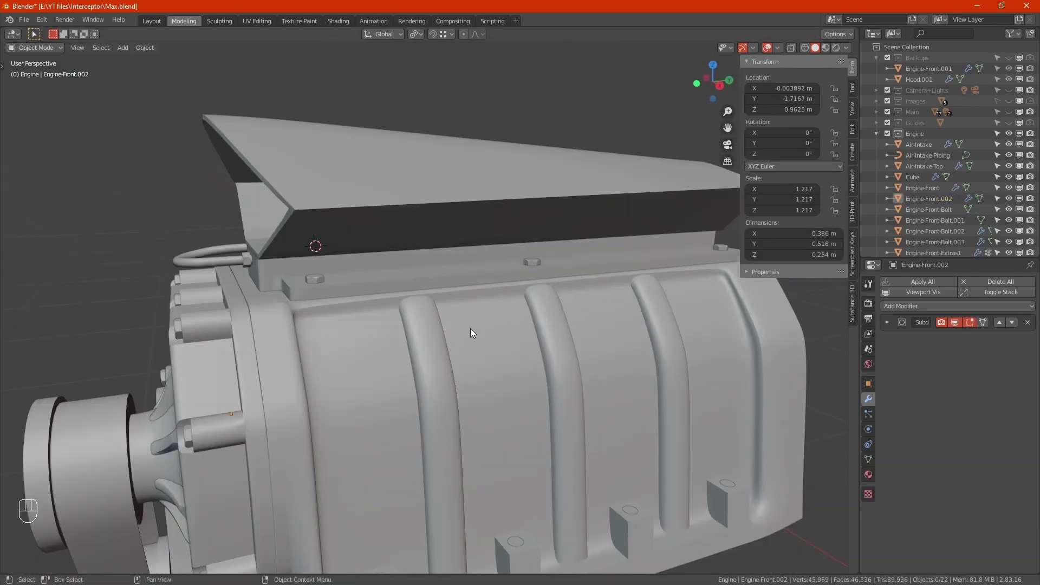
pyautogui.scroll(-2, 470, 329)
pyautogui.keyDown('alt'); pyautogui.moveTo(400, 382); pyautogui.dragTo(460, 336, button='middle'); pyautogui.keyUp('alt')
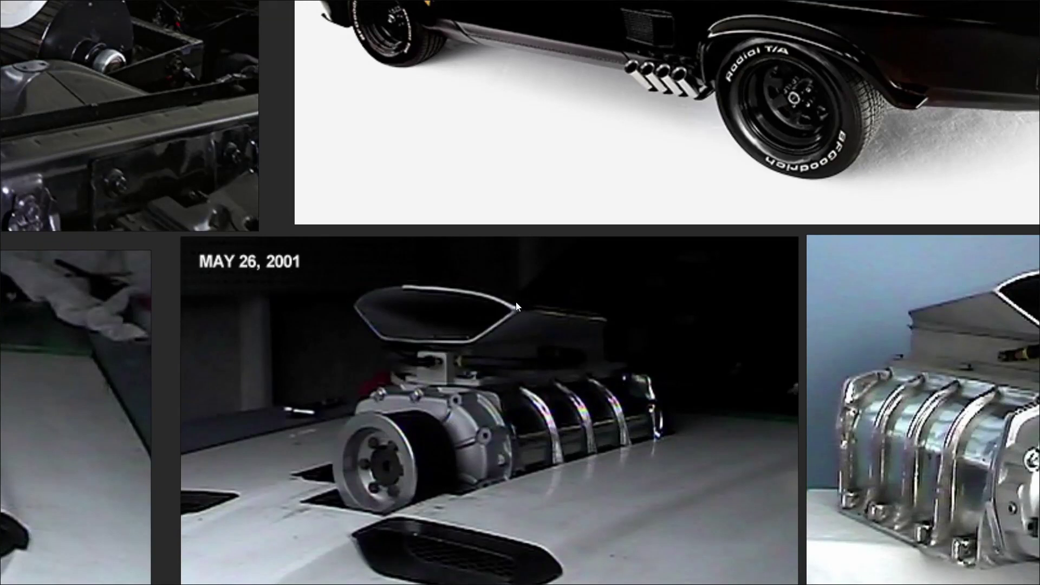
pyautogui.scroll(-2, 531, 320)
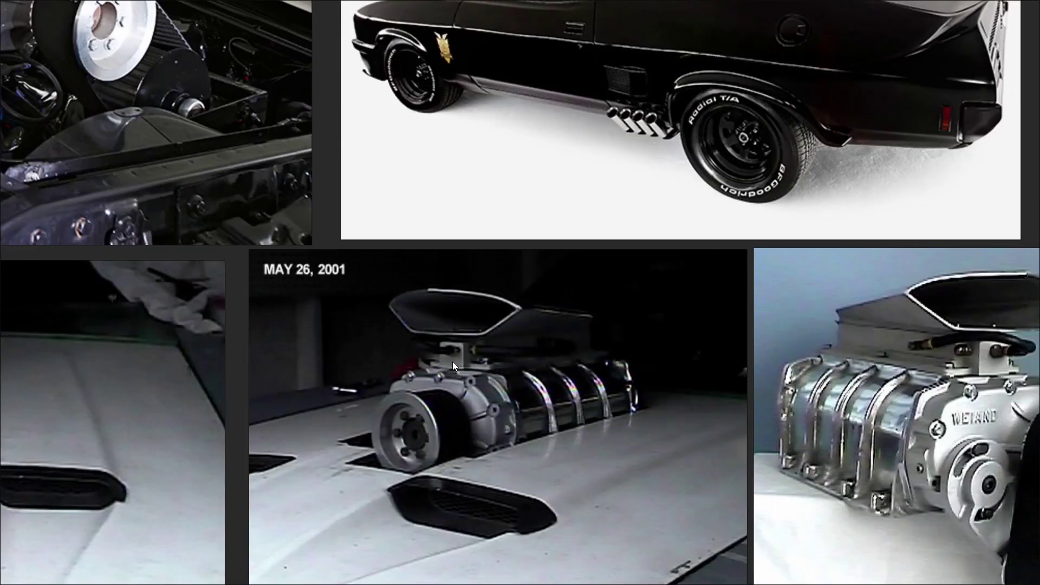
pyautogui.moveTo(680, 349); pyautogui.dragTo(409, 250, button='middle')
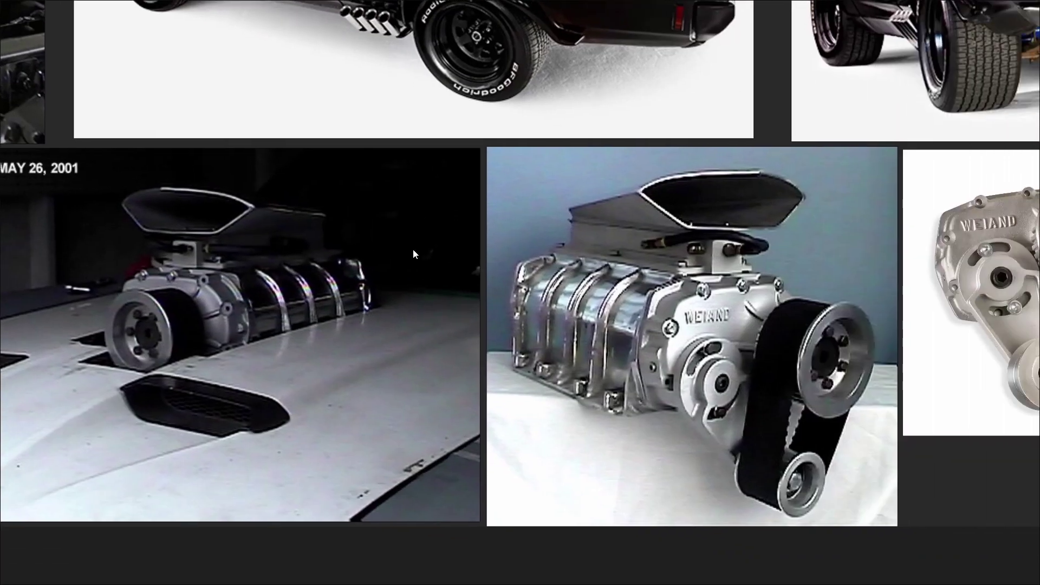
pyautogui.moveTo(731, 310); pyautogui.dragTo(323, 307, button='middle')
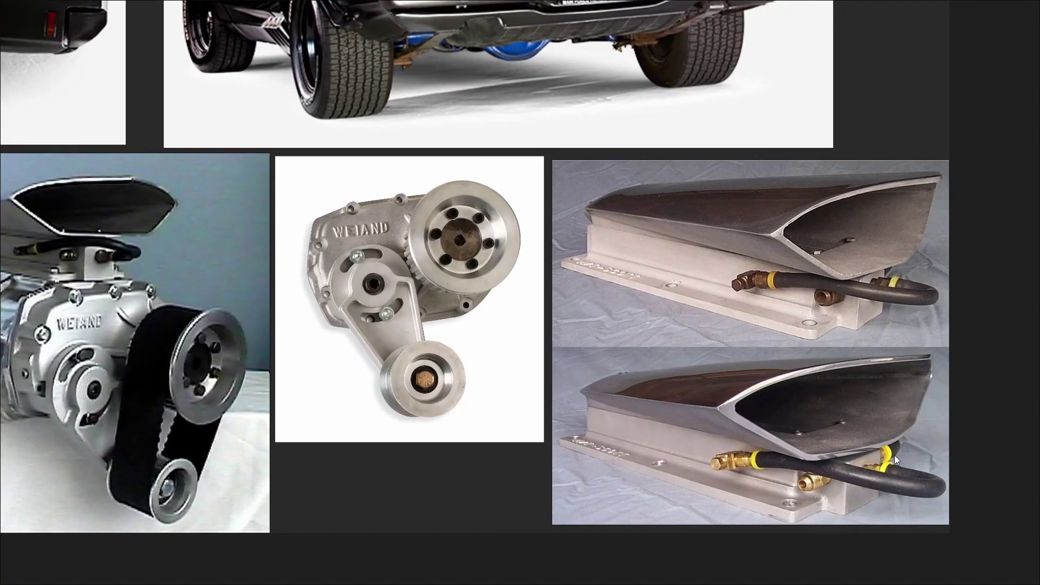
pyautogui.moveTo(226, 309); pyautogui.dragTo(759, 292, button='middle')
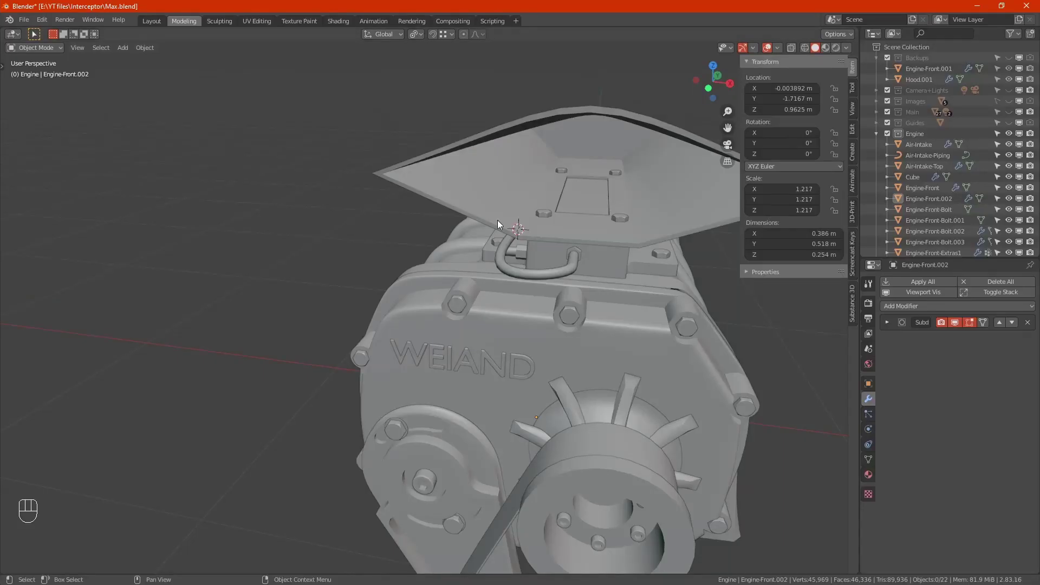
# - Select the air intake scoop together with its base and mounting bolts, and enter Edit Mode in the front view
pyautogui.moveTo(562, 240); pyautogui.dragTo(538, 232, button='middle')
pyautogui.click(517, 203)
pyautogui.press('KP_1')
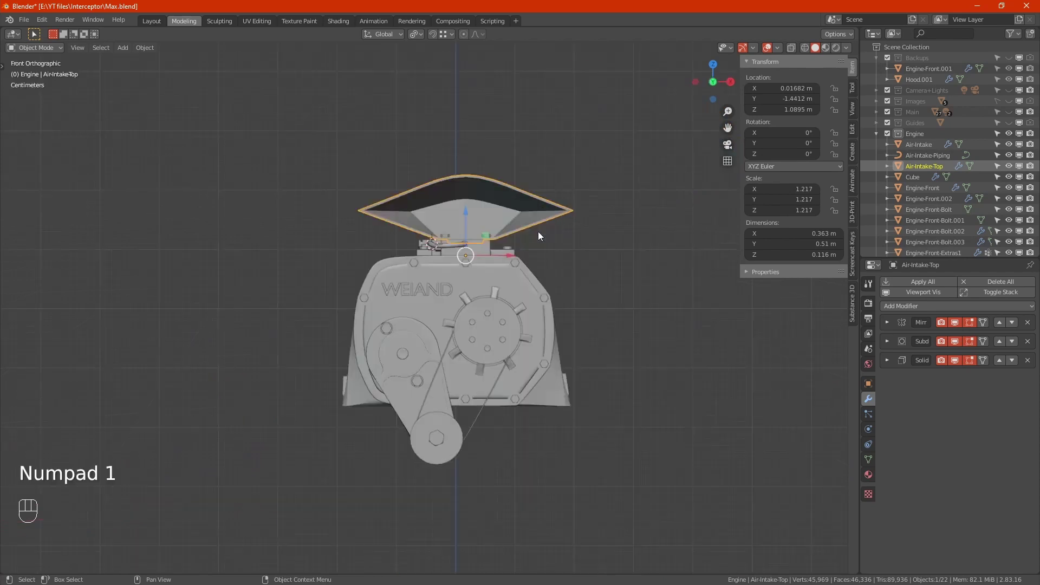
pyautogui.scroll(2, 470, 238)
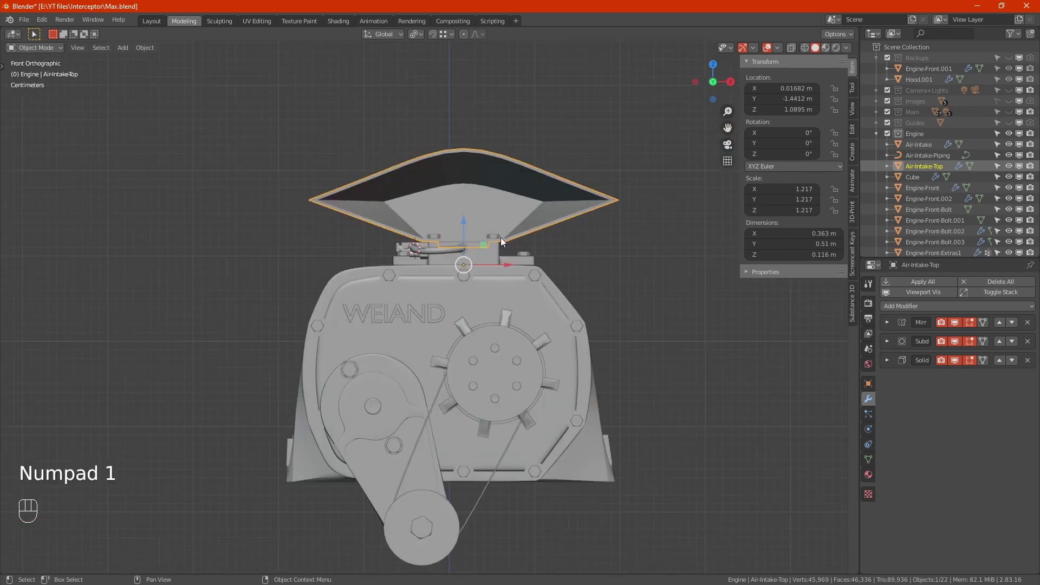
pyautogui.scroll(1, 509, 238)
pyautogui.moveTo(590, 81); pyautogui.dragTo(472, 246)
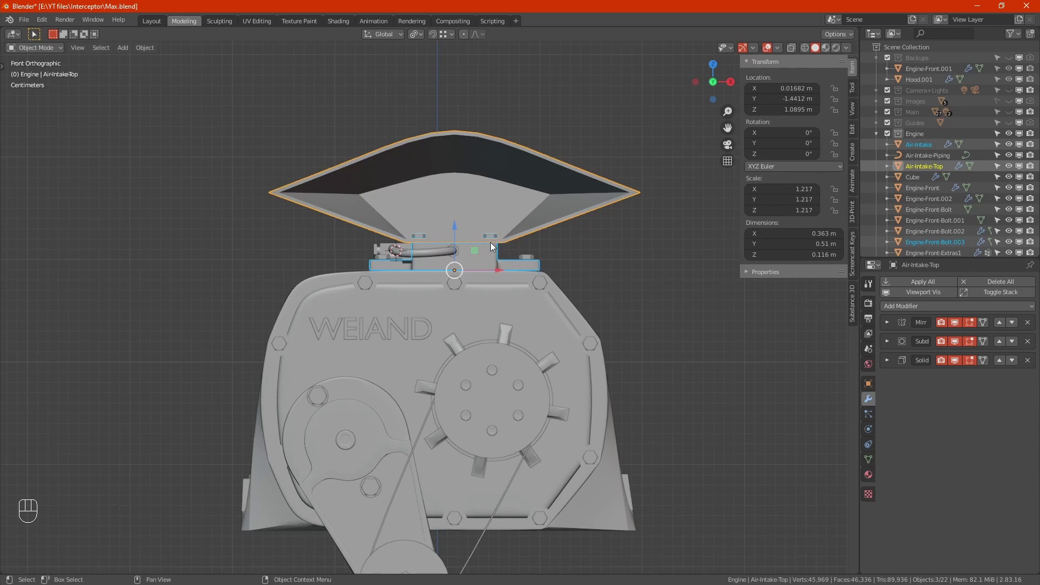
pyautogui.press('Tab')
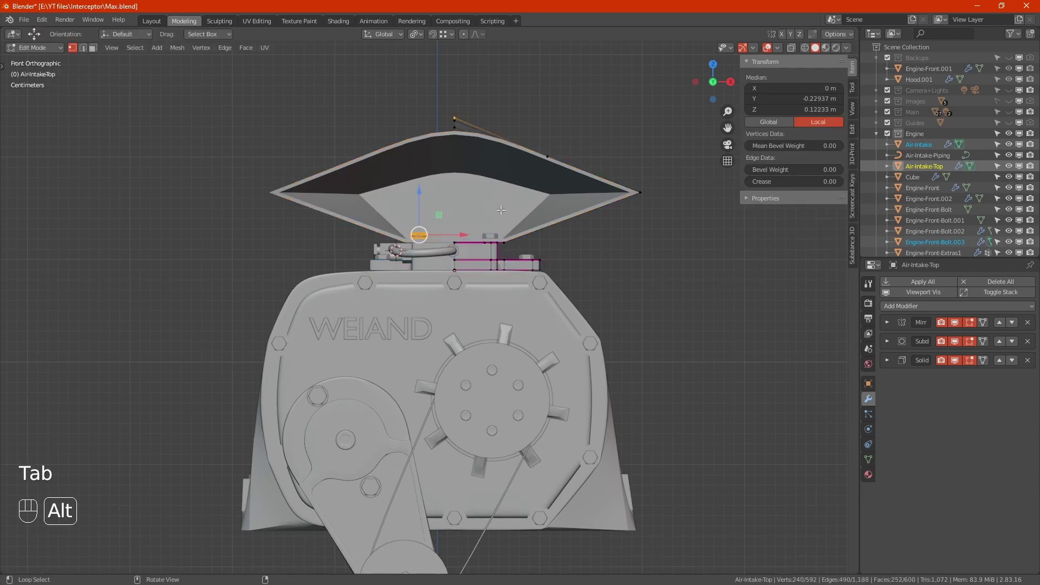
# - Select all of the scoop's vertices with its mounting bolts through the mesh and raise them about 0.01 m in Z
pyautogui.hotkey('alt', 'z')
pyautogui.keyDown('shift'); pyautogui.moveTo(504, 170); pyautogui.dragTo(492, 188, button='middle'); pyautogui.keyUp('shift')
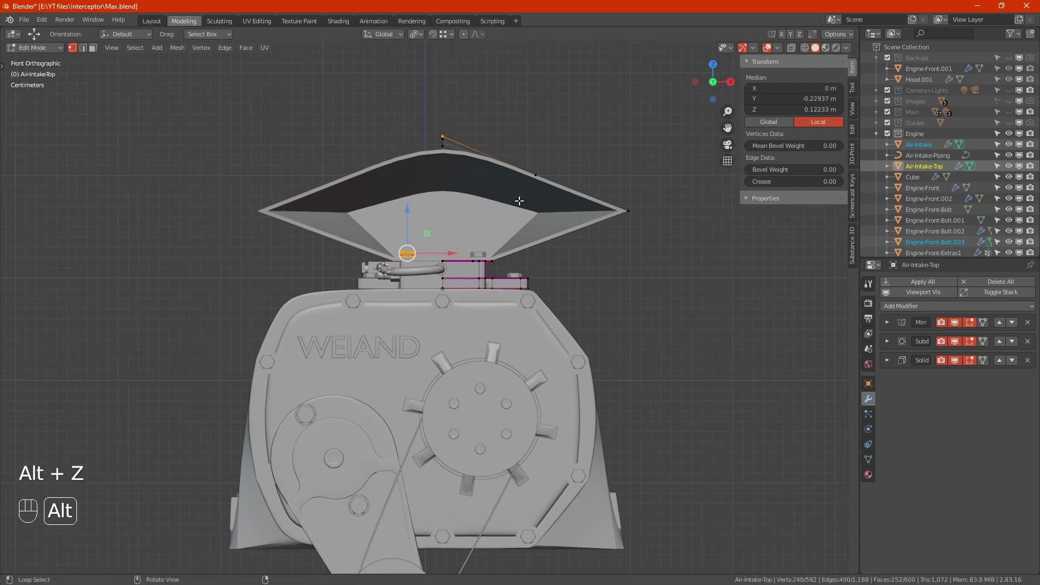
pyautogui.hotkey('alt', 'z')
pyautogui.moveTo(306, 111); pyautogui.dragTo(599, 275)
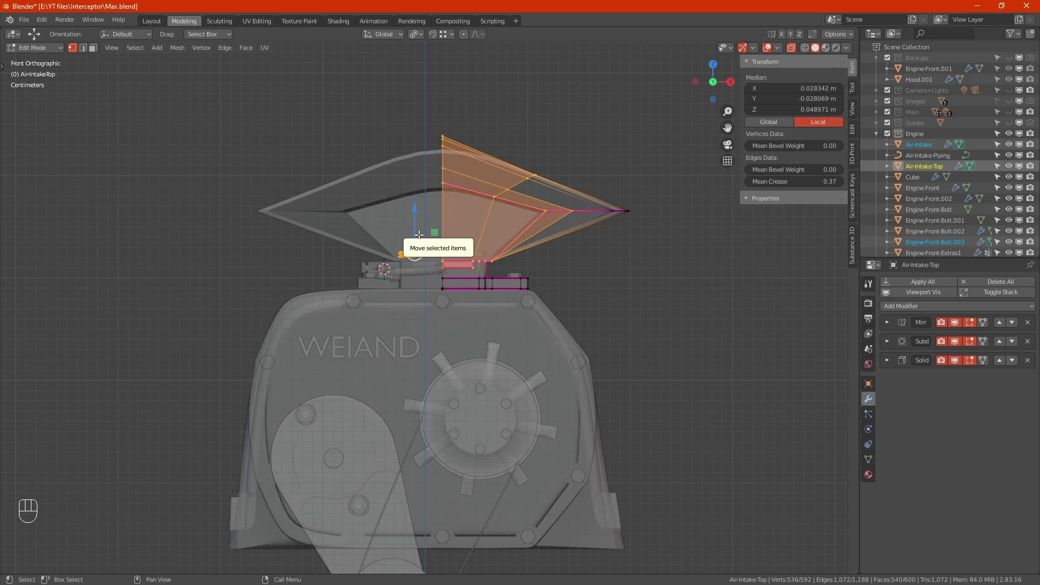
pyautogui.moveTo(415, 224); pyautogui.dragTo(415, 209)
pyautogui.hotkey('ctrl', 'z')
pyautogui.keyDown('shift'); pyautogui.moveTo(654, 175); pyautogui.dragTo(505, 254); pyautogui.keyUp('shift')
pyautogui.moveTo(418, 217); pyautogui.dragTo(419, 204)
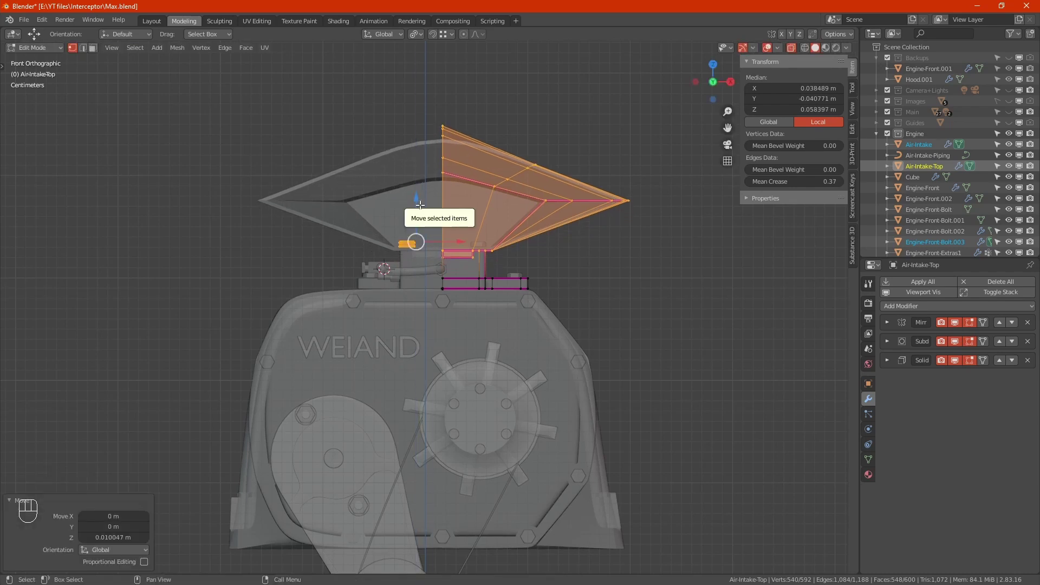
# - Turn off see-through display, return to Object Mode and deselect the air intake parts
pyautogui.hotkey('alt', 'z')
pyautogui.scroll(-3, 555, 314)
pyautogui.moveTo(554, 314); pyautogui.dragTo(777, 351, button='middle')
pyautogui.press('Tab')
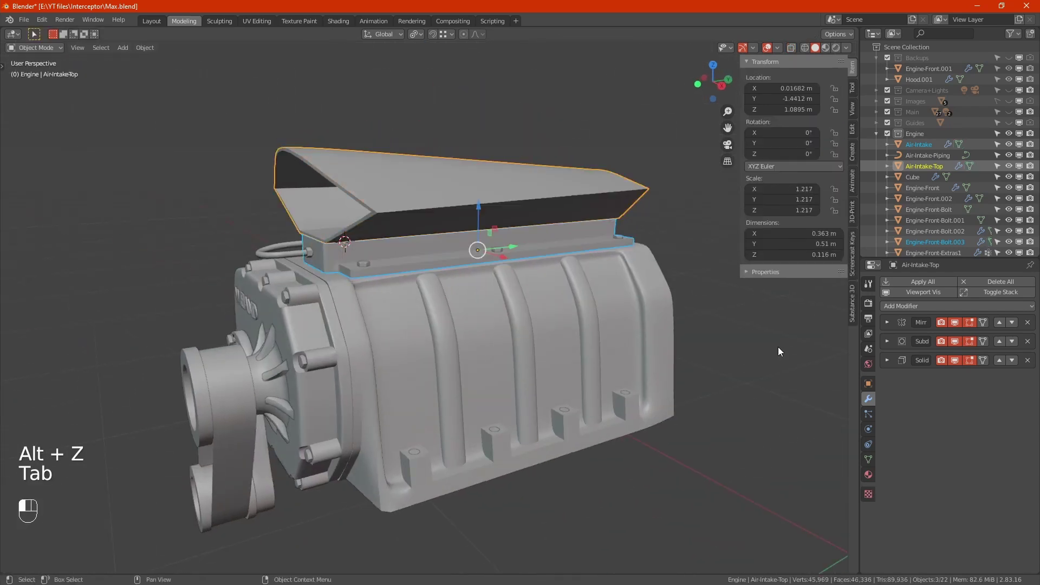
pyautogui.click(778, 349)
# - Select the curved intake pipe and its fittings object and isolate them in Local View
pyautogui.keyDown('alt'); pyautogui.moveTo(567, 350); pyautogui.dragTo(609, 332, button='middle'); pyautogui.keyUp('alt')
pyautogui.scroll(4, 495, 276)
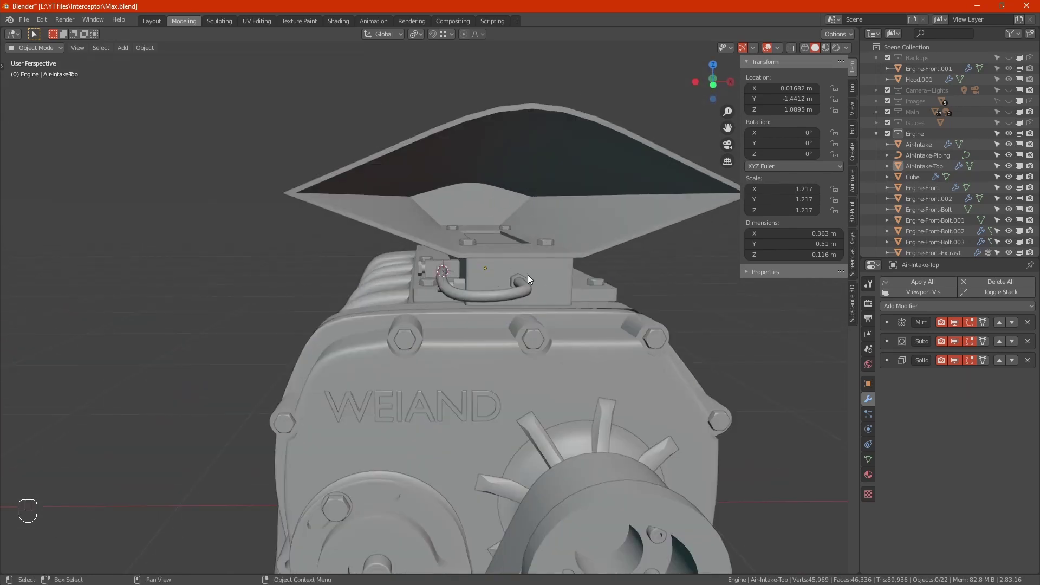
pyautogui.click(521, 275)
pyautogui.keyDown('alt'); pyautogui.moveTo(486, 284); pyautogui.dragTo(407, 287, button='middle'); pyautogui.keyUp('alt')
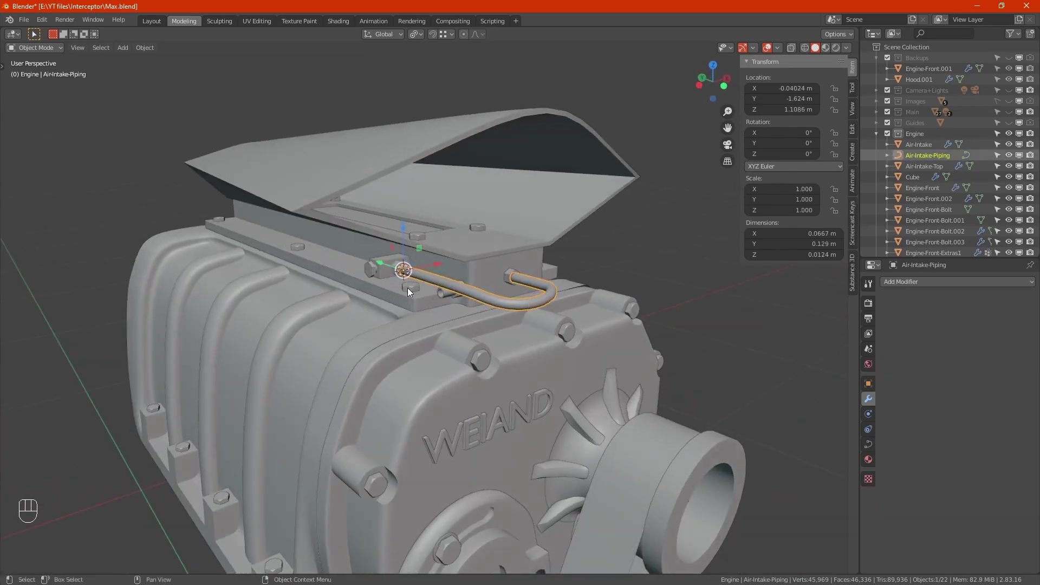
pyautogui.keyDown('shift'); pyautogui.click(381, 271); pyautogui.keyUp('shift')
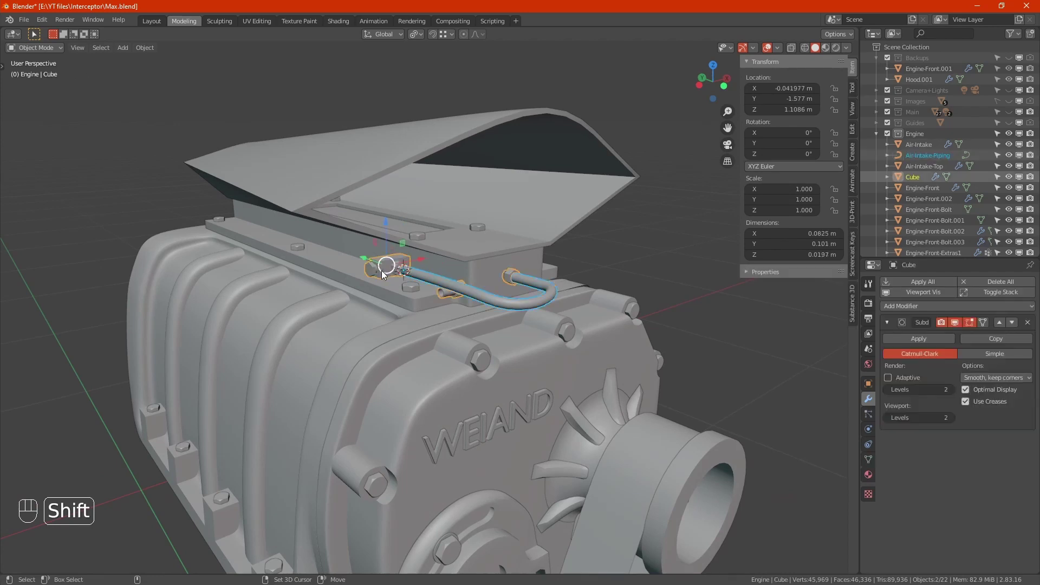
pyautogui.keyDown('alt'); pyautogui.moveTo(411, 294); pyautogui.dragTo(433, 328, button='middle'); pyautogui.keyUp('alt')
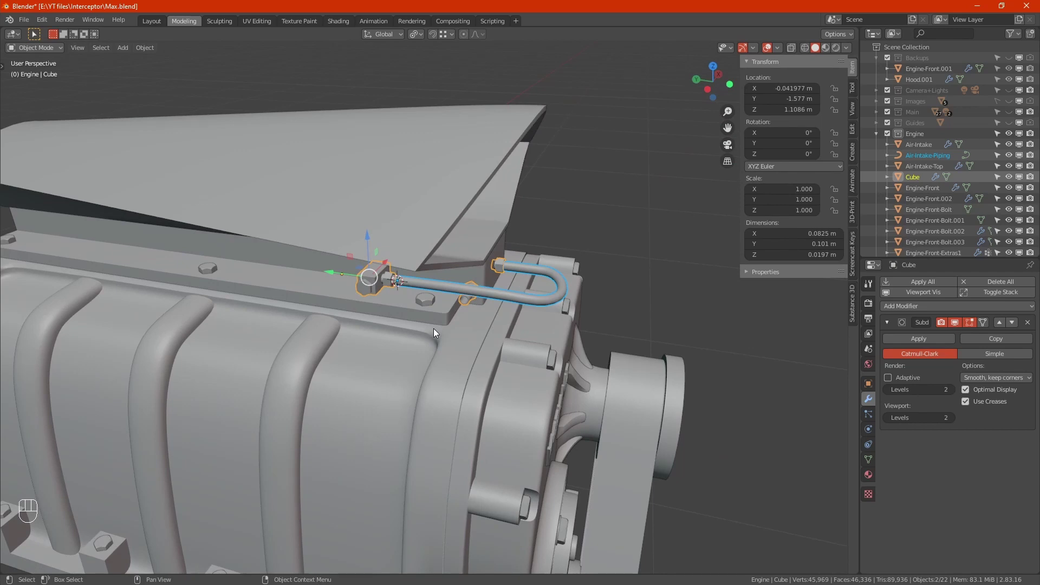
pyautogui.press('KP_Divide')
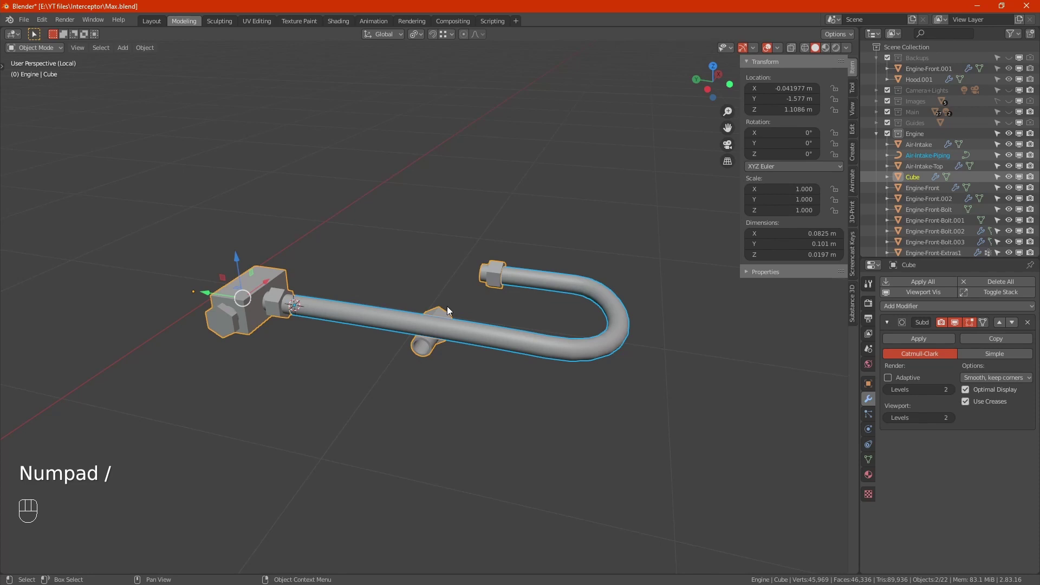
# - Enter Edit Mode on the fittings object and select all linked geometry of the hex fitting with the short tube
pyautogui.keyDown('alt'); pyautogui.moveTo(447, 340); pyautogui.dragTo(49, 454, button='middle'); pyautogui.keyUp('alt')
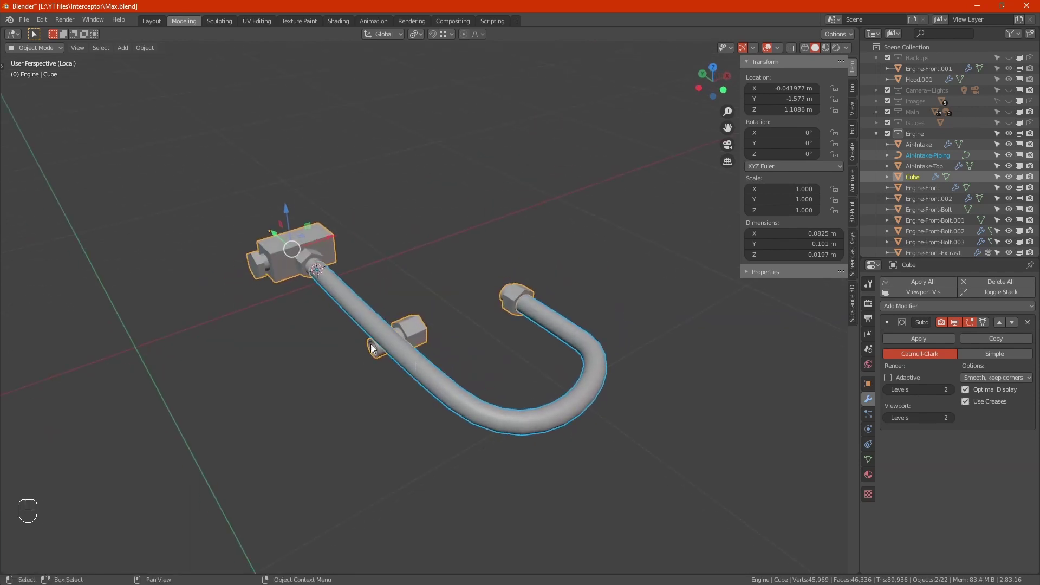
pyautogui.click(417, 333)
pyautogui.keyDown('alt'); pyautogui.moveTo(426, 357); pyautogui.dragTo(427, 303, button='middle'); pyautogui.keyUp('alt')
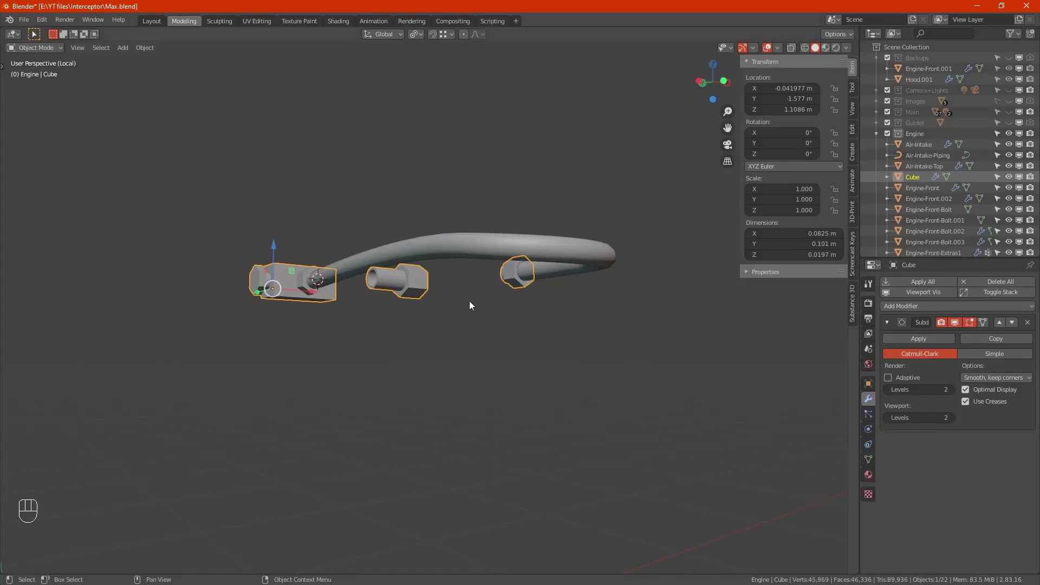
pyautogui.press('Tab')
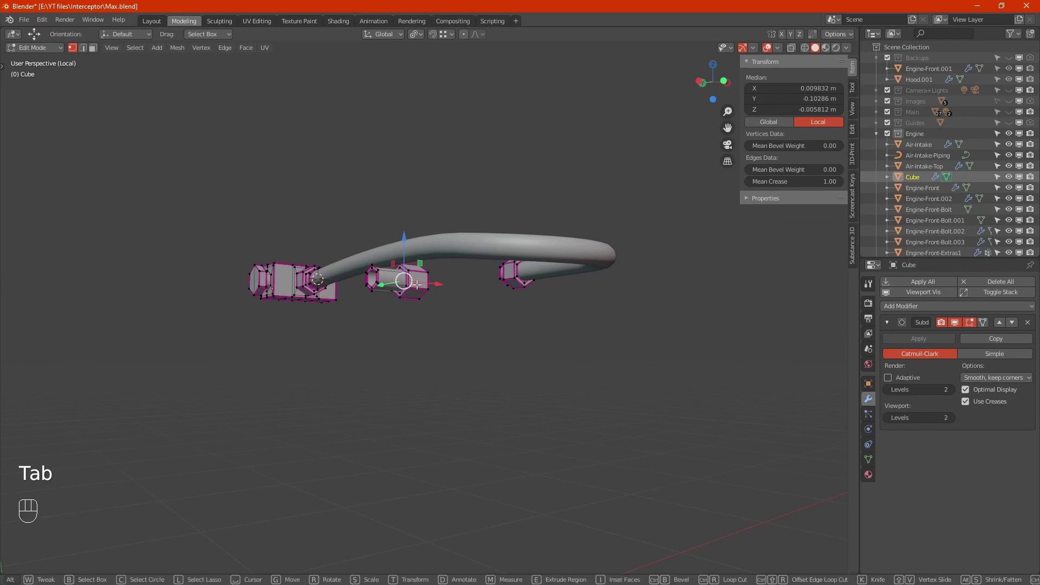
pyautogui.click(388, 278)
pyautogui.keyDown('alt'); pyautogui.moveTo(388, 278); pyautogui.dragTo(419, 297); pyautogui.keyUp('alt')
pyautogui.press('l')
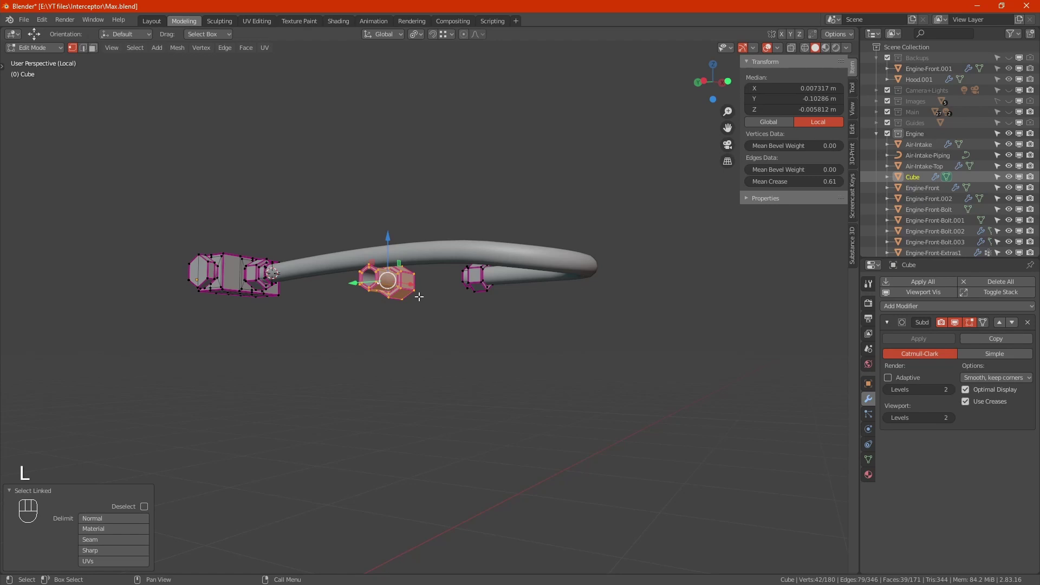
# - Duplicate the selected hex fitting and place the copy about 0.108 m away along X
pyautogui.keyDown('alt'); pyautogui.moveTo(394, 297); pyautogui.dragTo(333, 309); pyautogui.keyUp('alt')
pyautogui.press('shift')
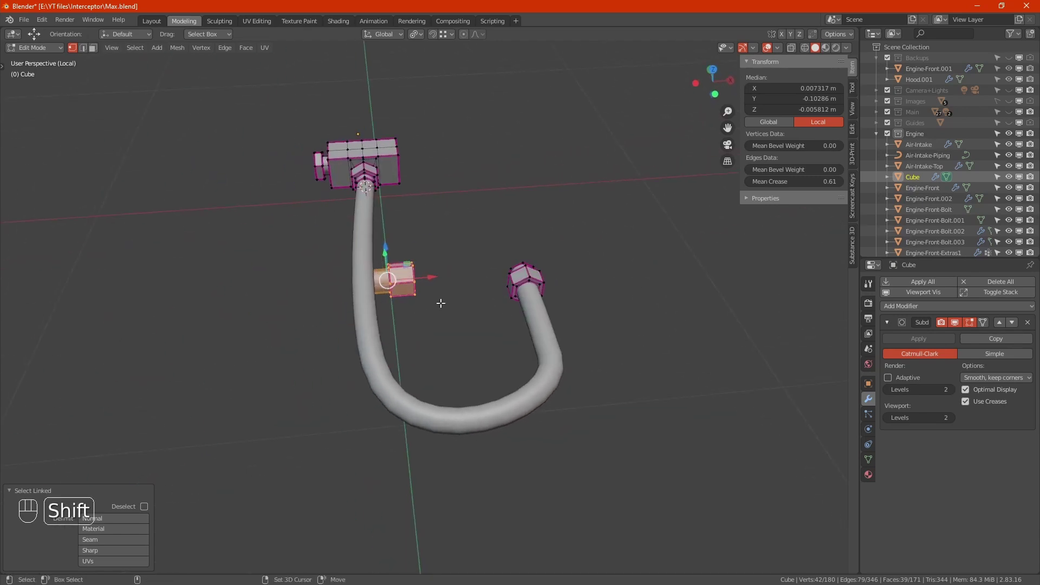
pyautogui.hotkey('shift', 'd')
pyautogui.press('x')
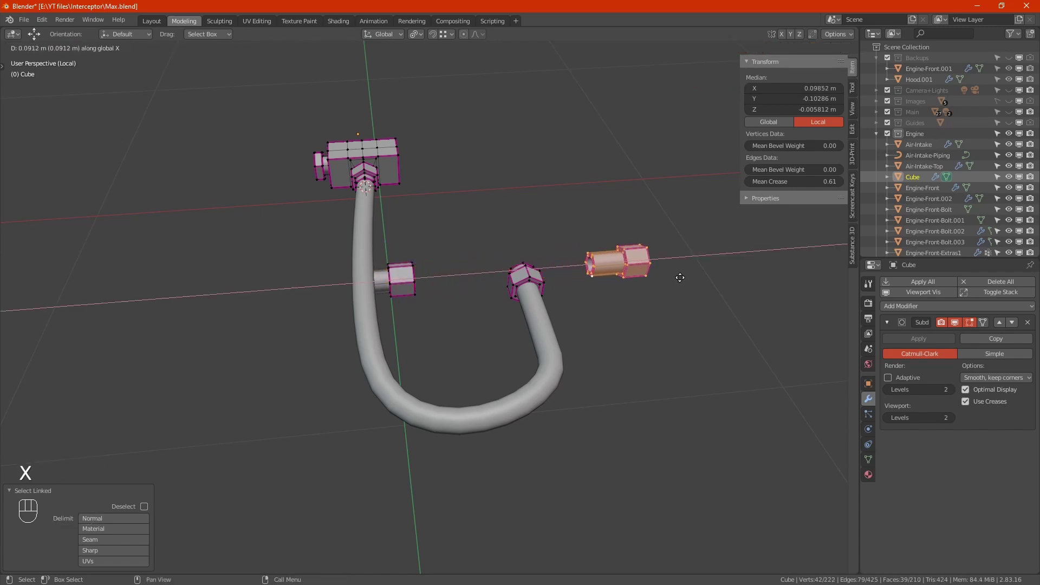
pyautogui.click(720, 276)
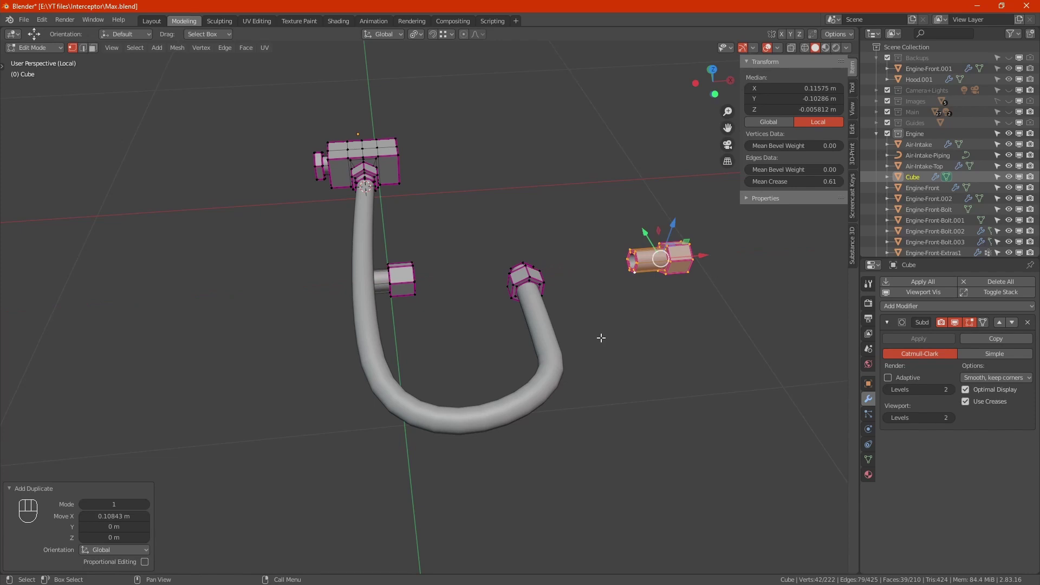
# - Mirror the duplicated fitting by scaling it -1 along X
pyautogui.press('s')
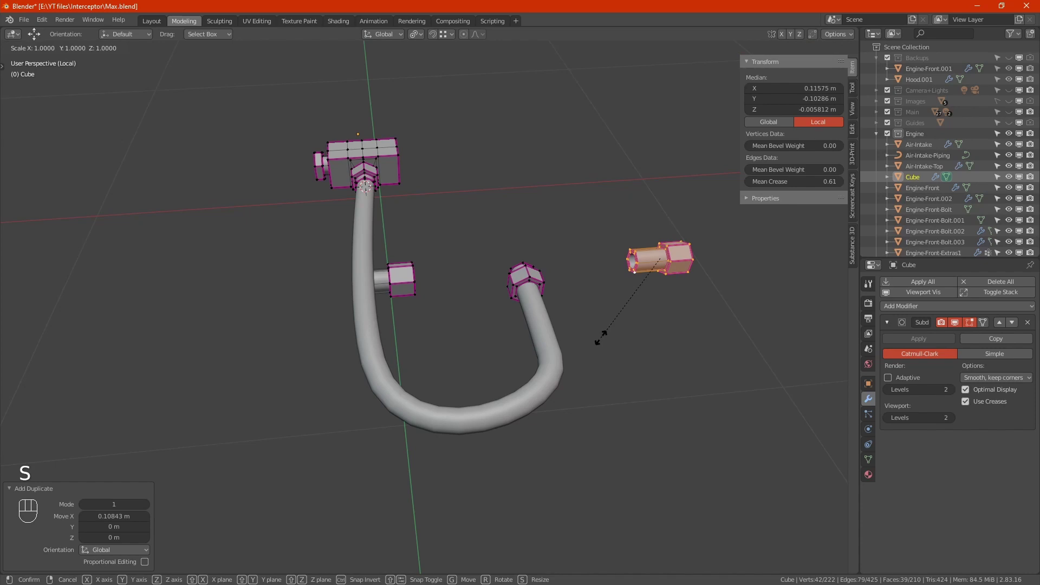
pyautogui.press('x')
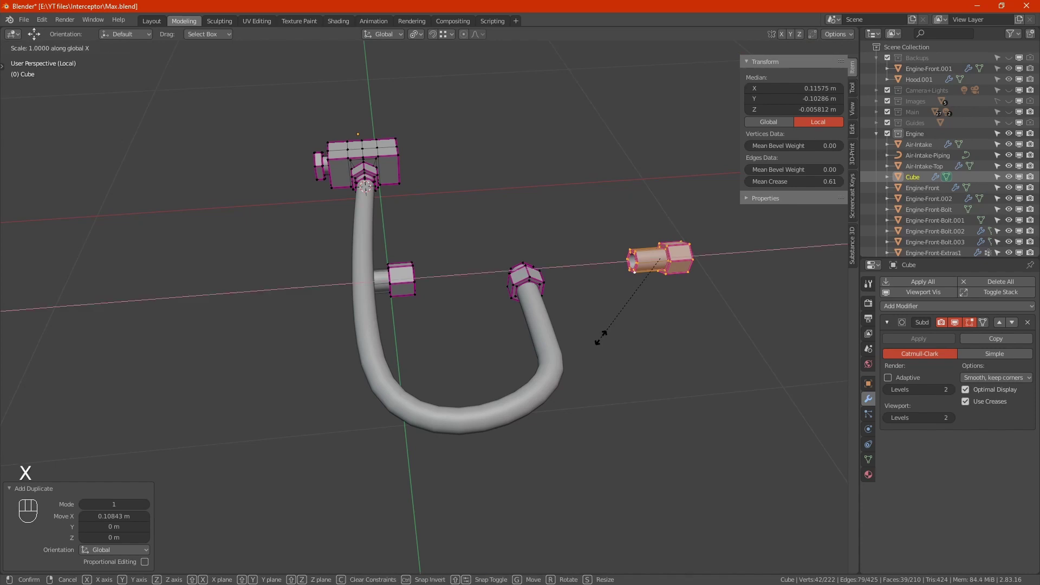
pyautogui.press('KP_Subtract')
pyautogui.press('KP_1')
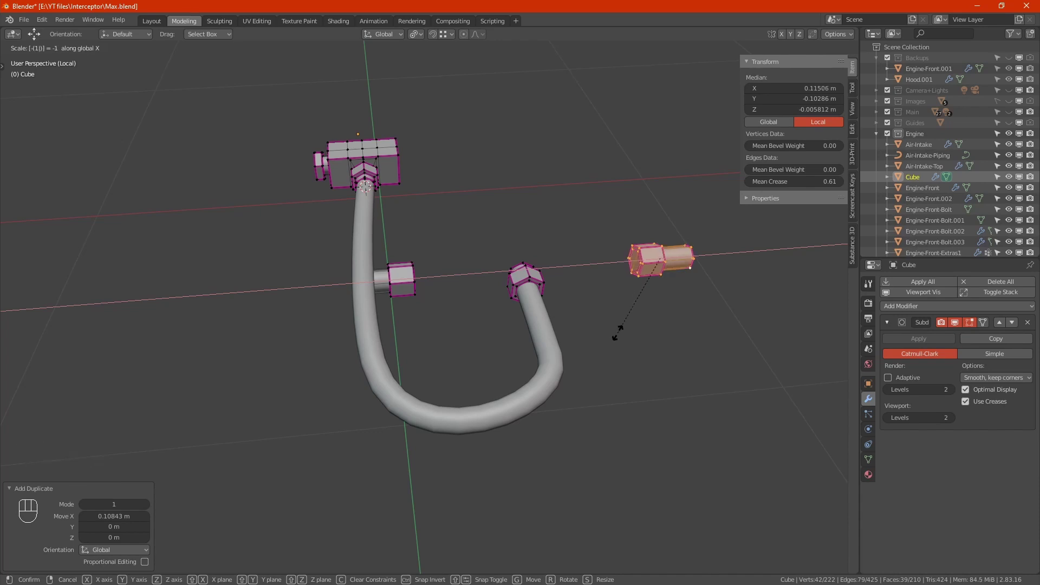
pyautogui.press('KP_Enter')
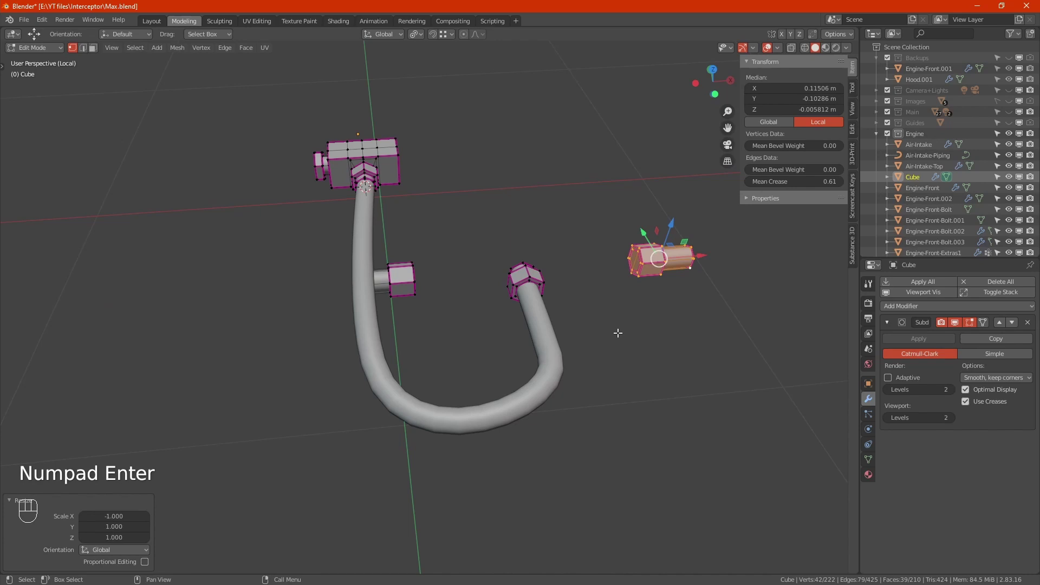
# - Leave Local View and, in the see-through front view, move the mirrored fitting about -0.0049 m along X against the intake neck
pyautogui.press('KP_Divide')
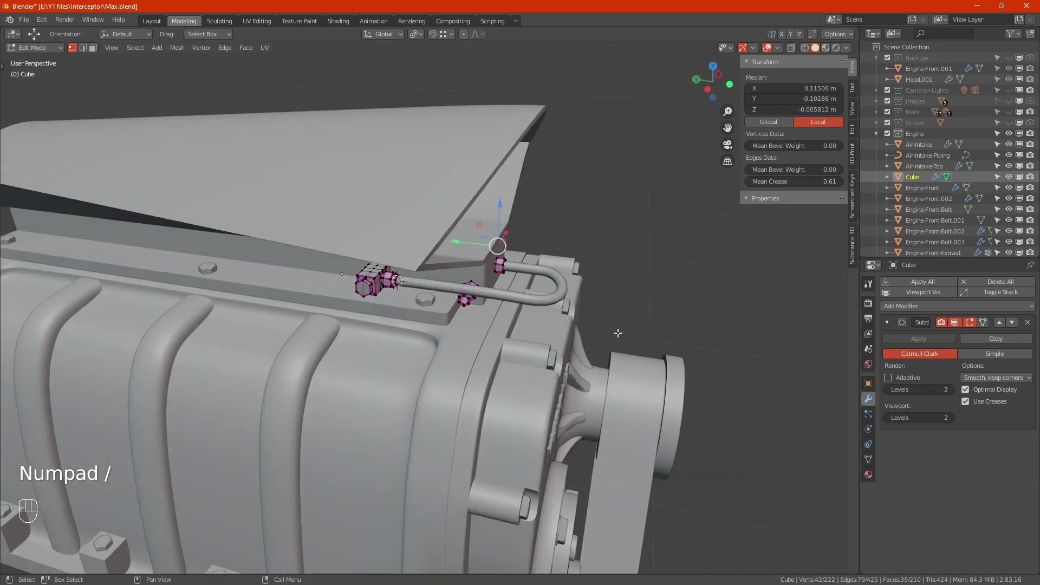
pyautogui.press('KP_1')
pyautogui.scroll(8, 474, 277)
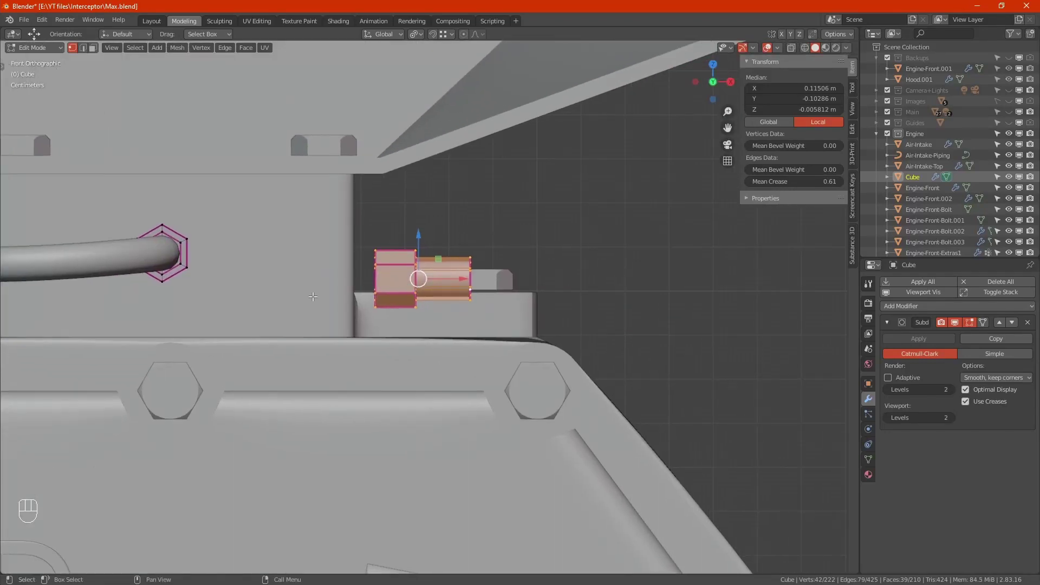
pyautogui.moveTo(415, 291); pyautogui.dragTo(571, 270, button='middle')
pyautogui.hotkey('alt', 'z')
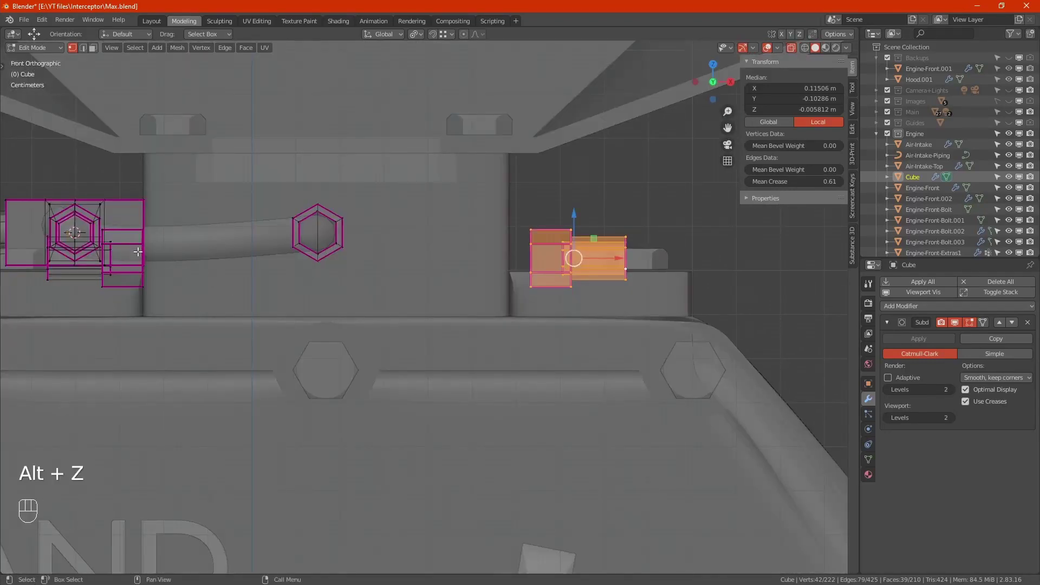
pyautogui.scroll(3, 136, 249)
pyautogui.scroll(-1, 196, 312)
pyautogui.scroll(-4, 196, 313)
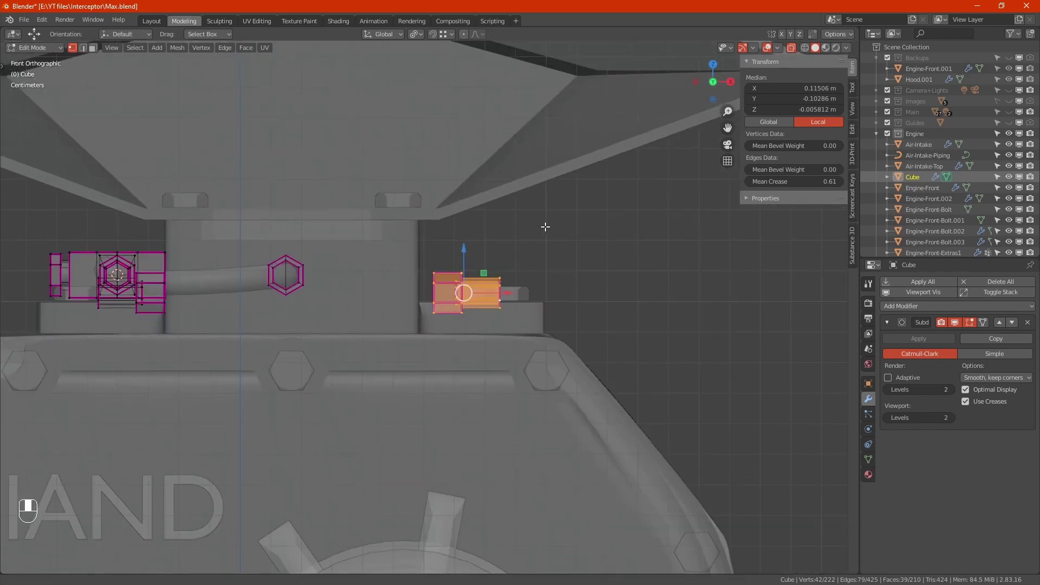
pyautogui.press('g')
pyautogui.press('x')
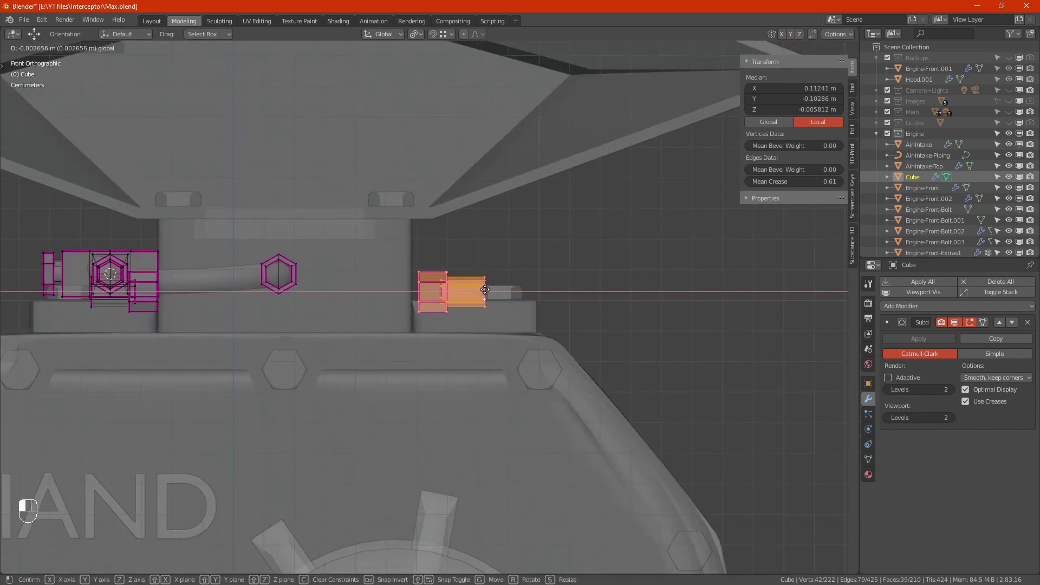
pyautogui.press('shift')
pyautogui.click(464, 288)
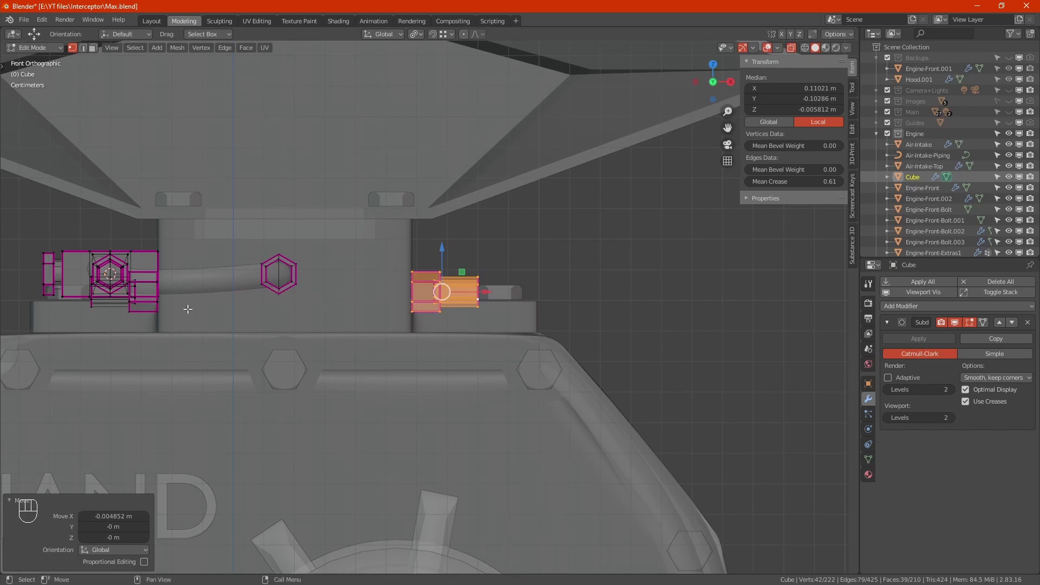
# - Select the original hex fitting's linked geometry and nudge it about 0.0002 m along X against the intake neck
pyautogui.click(129, 310)
pyautogui.press('l')
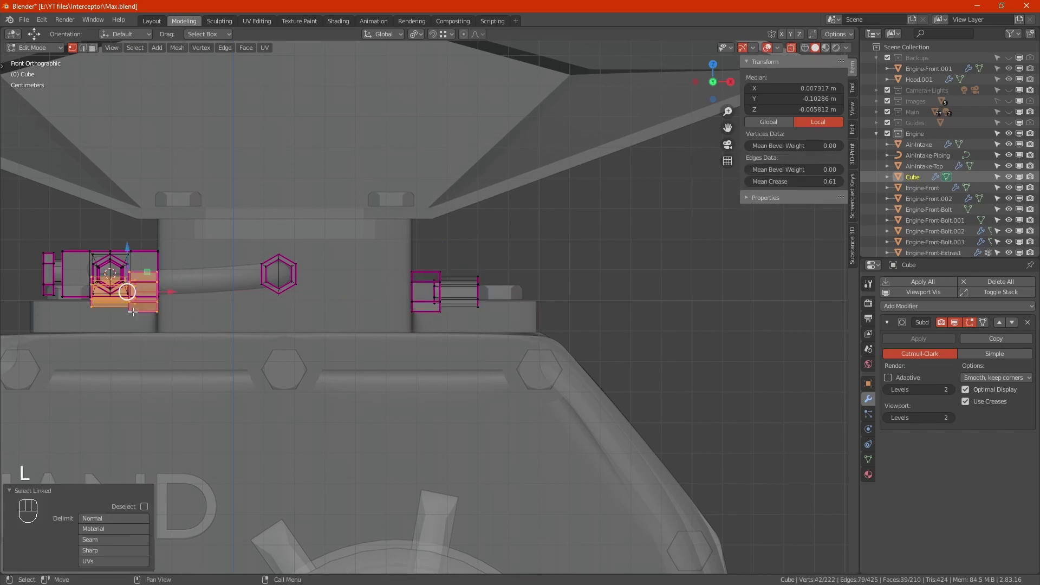
pyautogui.scroll(8, 130, 310)
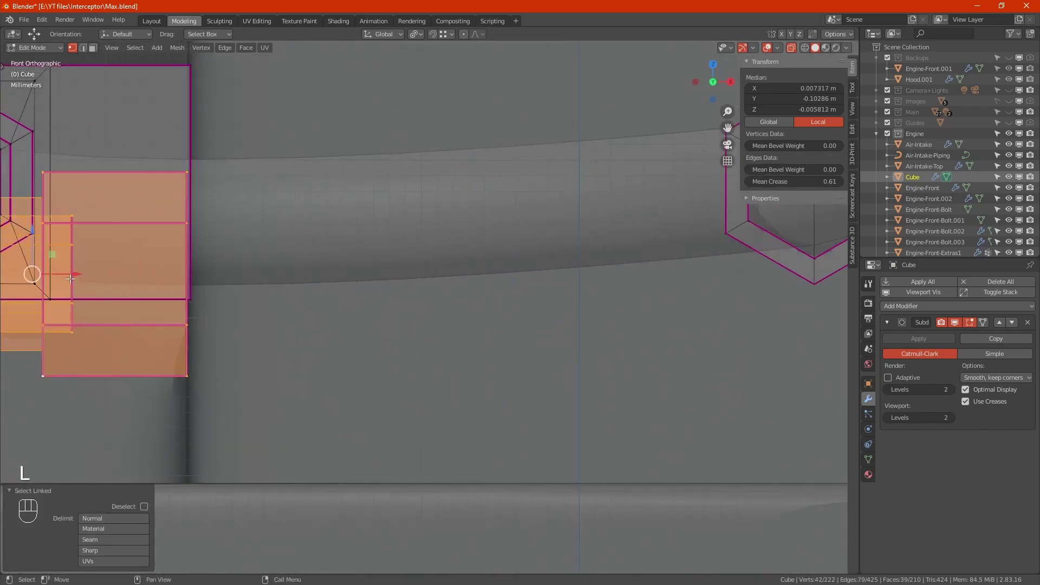
pyautogui.press('shift')
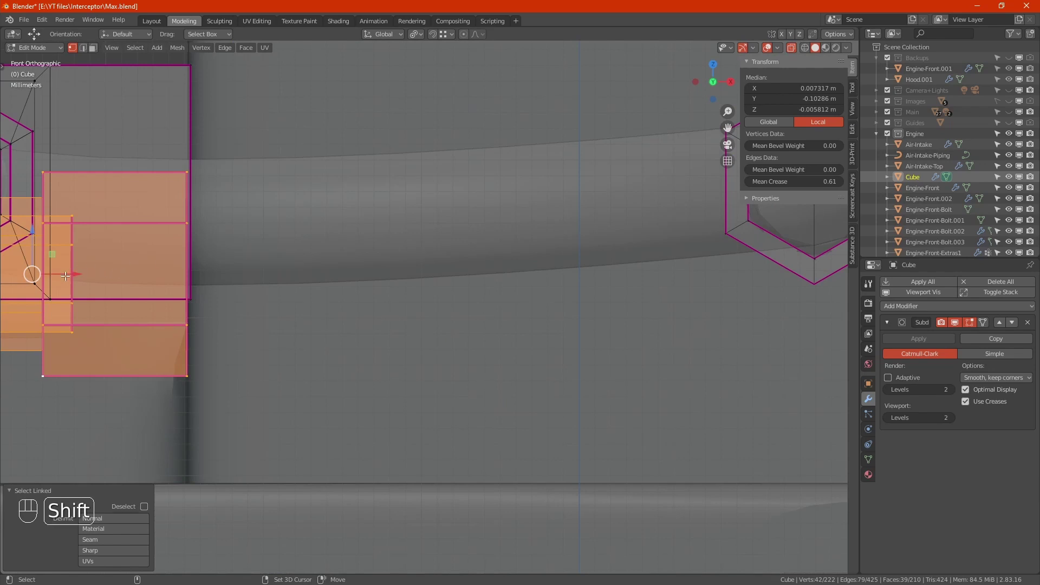
pyautogui.moveTo(71, 275); pyautogui.dragTo(29, 278)
pyautogui.scroll(-8, 33, 276)
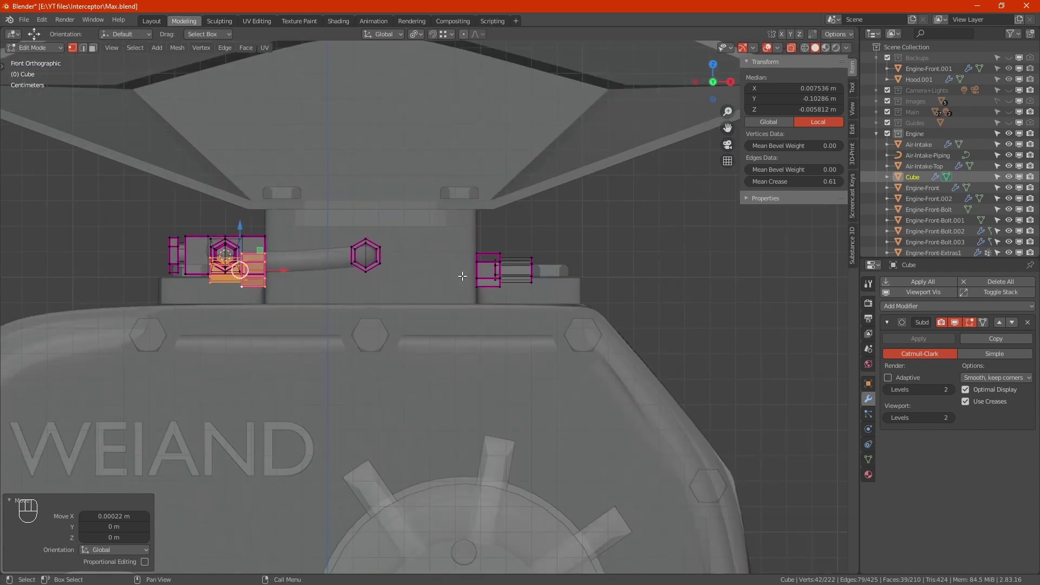
# - Select the mirrored hex fitting's linked geometry and examine how it sits against the intake neck from several angles
pyautogui.click(499, 257)
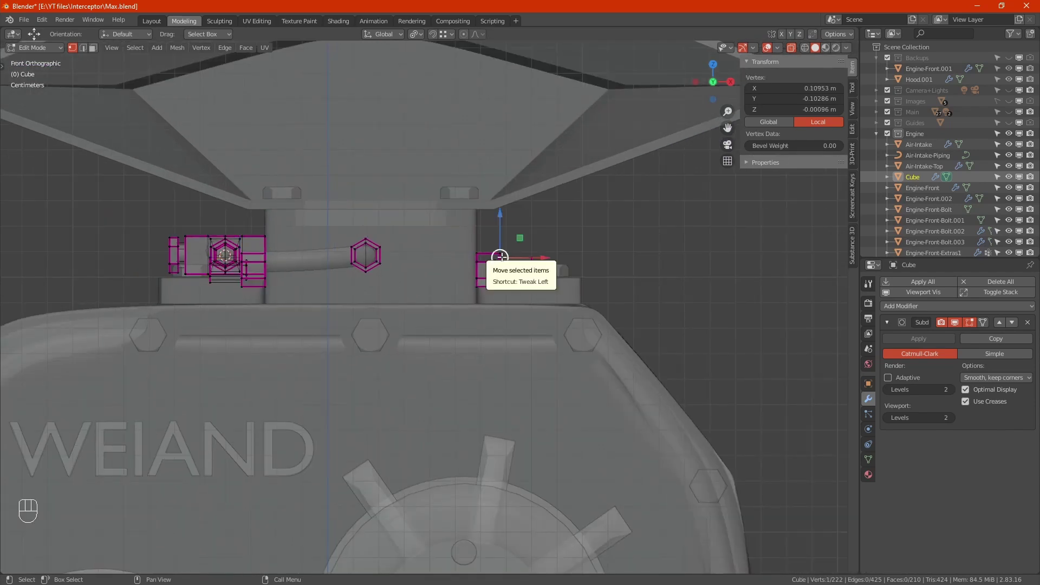
pyautogui.press('l')
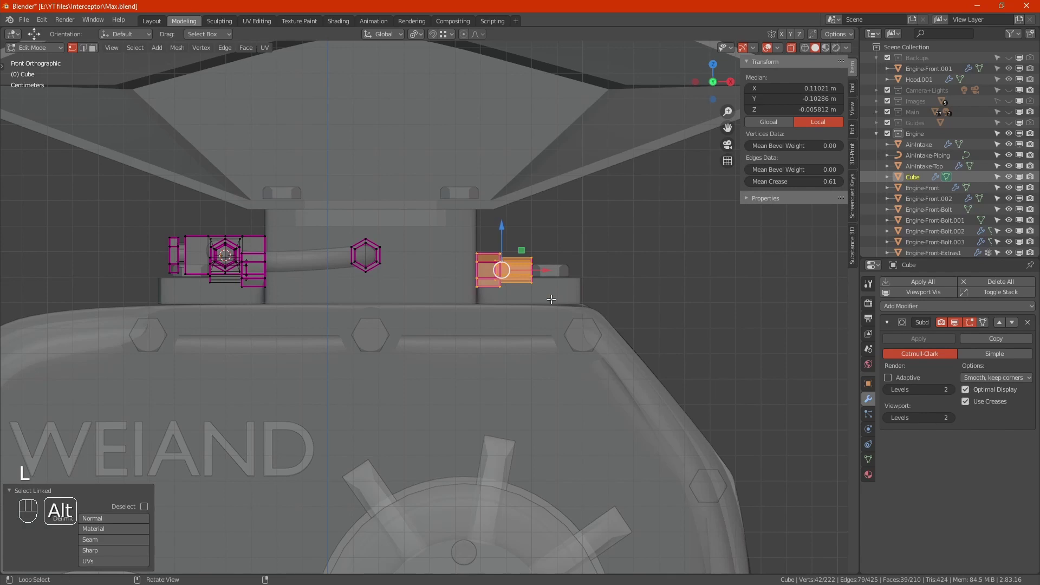
pyautogui.keyDown('alt'); pyautogui.moveTo(499, 272); pyautogui.dragTo(501, 309); pyautogui.keyUp('alt')
pyautogui.press('KP_Decimal')
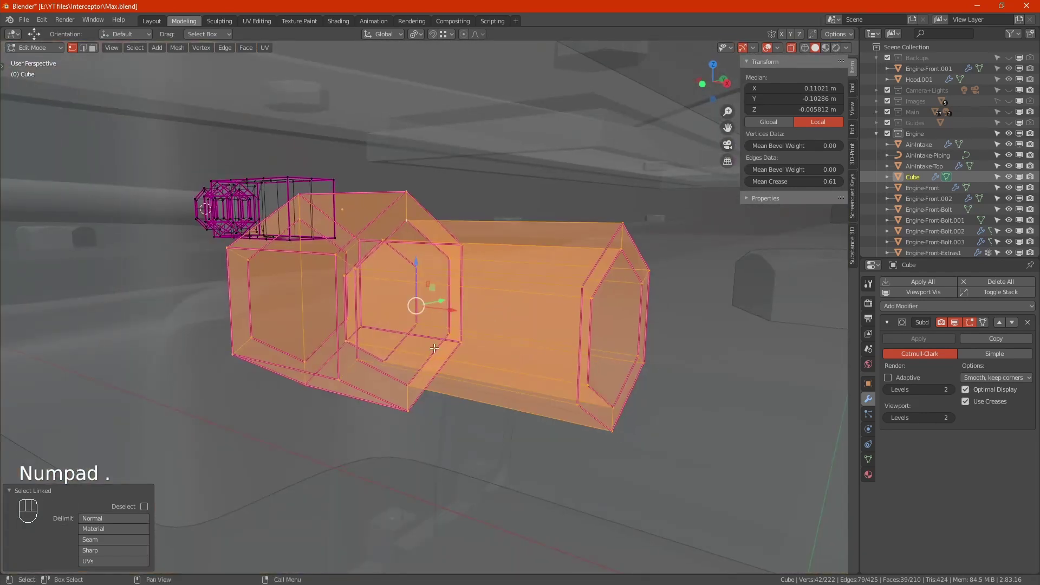
pyautogui.scroll(-5, 456, 338)
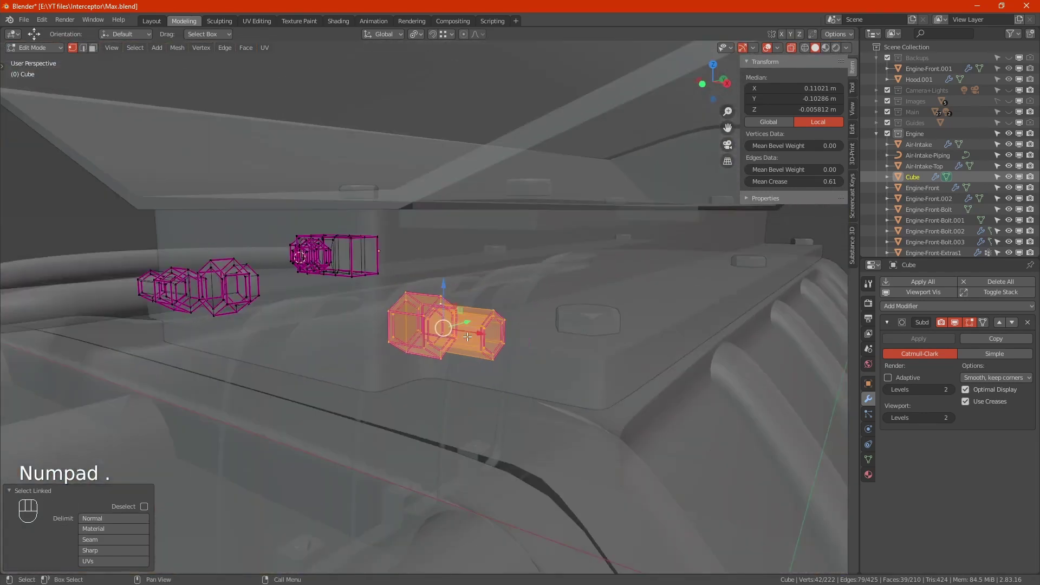
pyautogui.hotkey('alt', 'z')
pyautogui.scroll(-2, 480, 333)
pyautogui.hotkey('alt', 'z')
pyautogui.keyDown('alt'); pyautogui.moveTo(482, 334); pyautogui.dragTo(629, 336); pyautogui.keyUp('alt')
pyautogui.keyDown('alt'); pyautogui.moveTo(630, 335); pyautogui.dragTo(431, 334, button='middle'); pyautogui.keyUp('alt')
# - Isolate the fittings in Local View, recalculate the normals of all their geometry outward, and return to the full scene
pyautogui.press('KP_Divide')
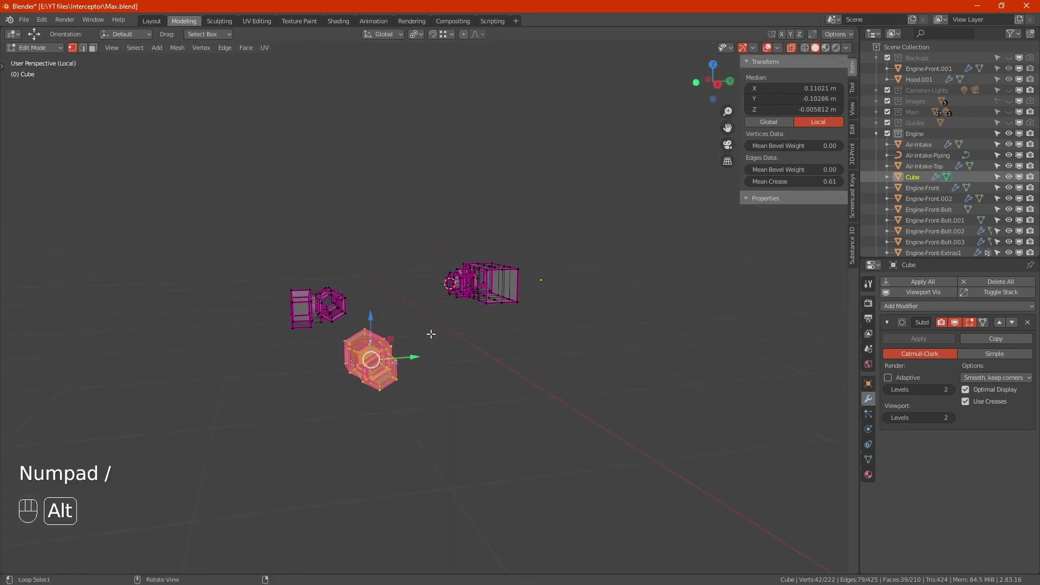
pyautogui.keyDown('alt'); pyautogui.moveTo(430, 334); pyautogui.dragTo(520, 337); pyautogui.keyUp('alt')
pyautogui.keyDown('alt'); pyautogui.moveTo(519, 337); pyautogui.dragTo(472, 349, button='middle'); pyautogui.keyUp('alt')
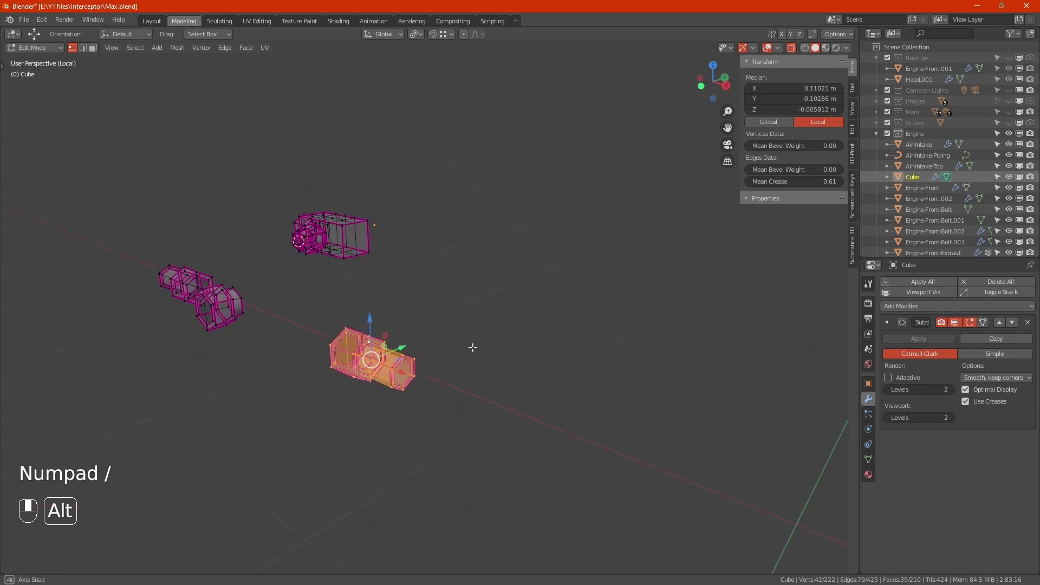
pyautogui.press('a')
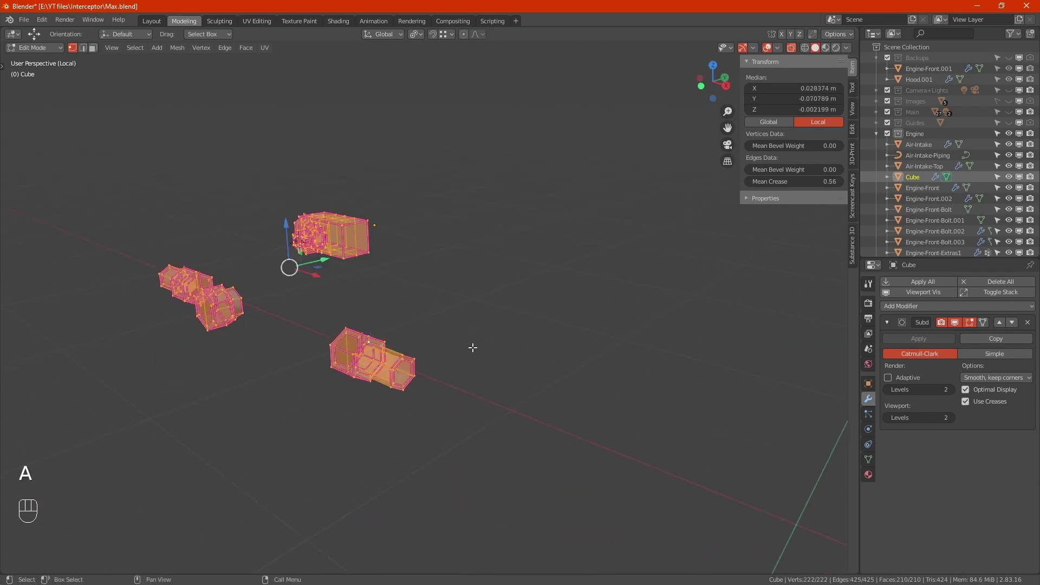
pyautogui.press('shift')
pyautogui.hotkey('shift', 'n')
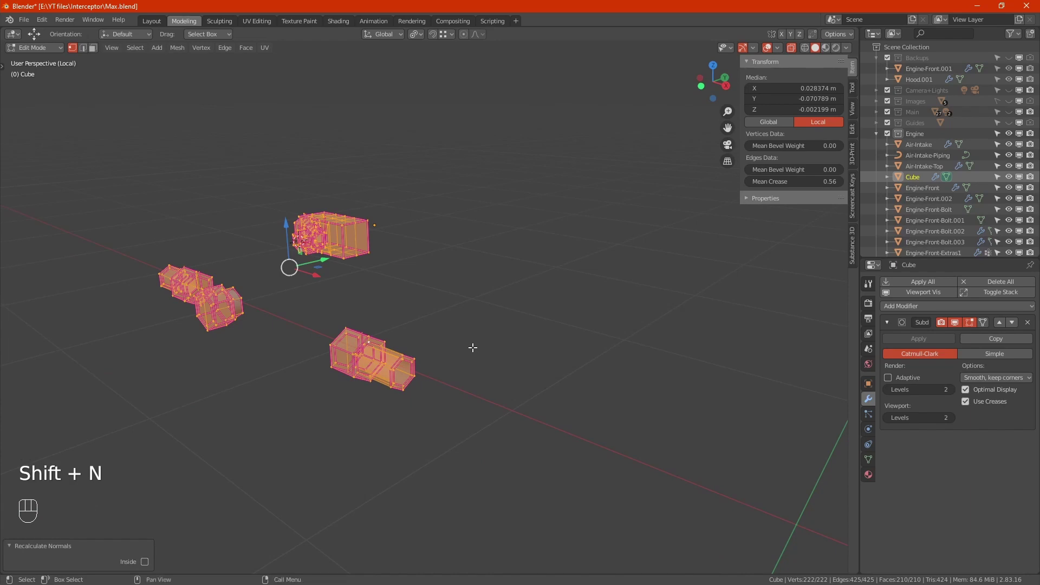
pyautogui.press('KP_Divide')
pyautogui.press('alt')
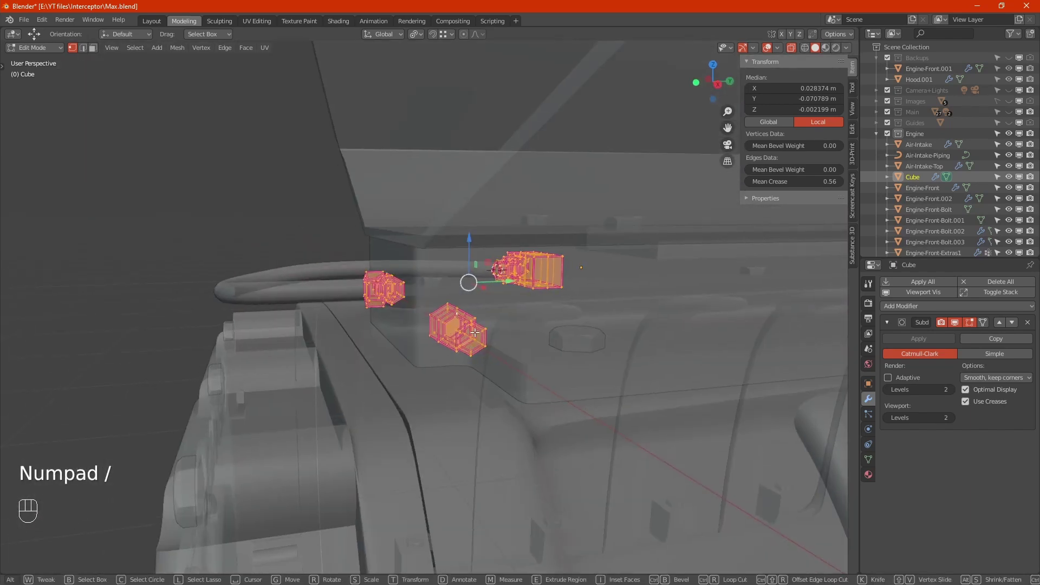
# - Duplicate the mirrored side fitting about 0.241 m along Y and raise the copy about 0.011 m along Z
pyautogui.click(475, 336)
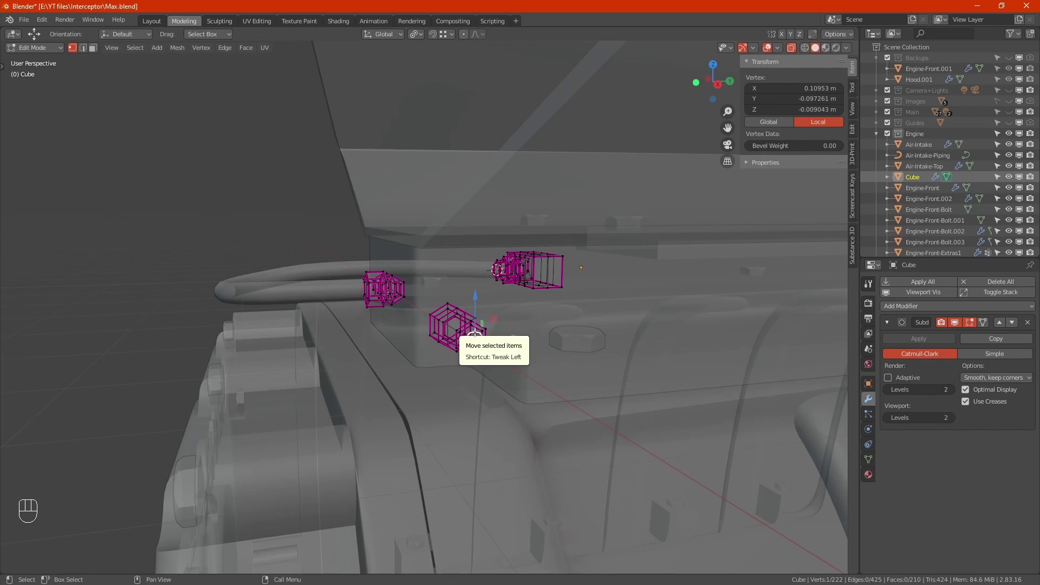
pyautogui.press('l')
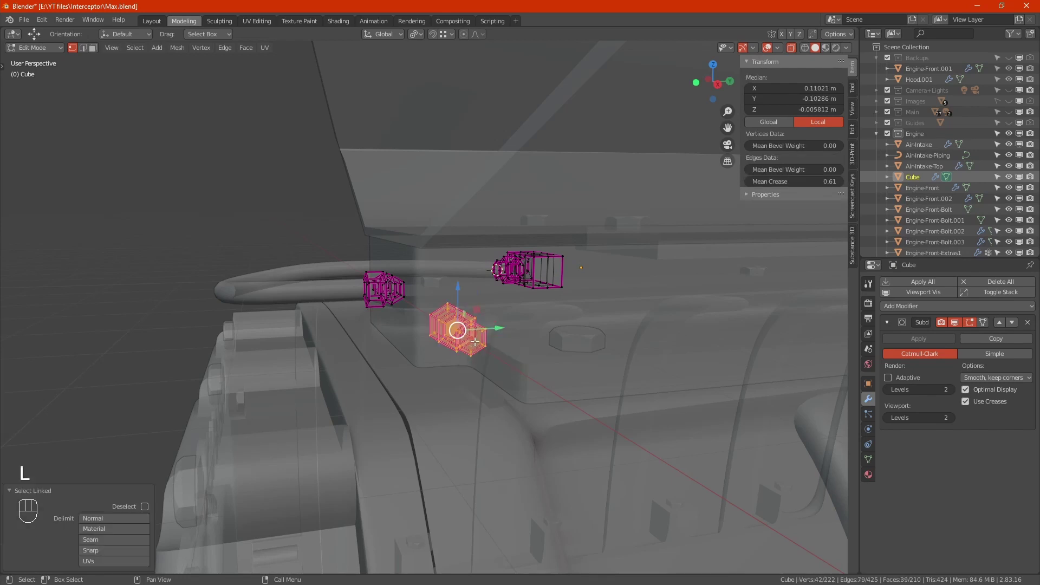
pyautogui.scroll(-2, 475, 340)
pyautogui.moveTo(518, 370); pyautogui.dragTo(287, 360, button='middle')
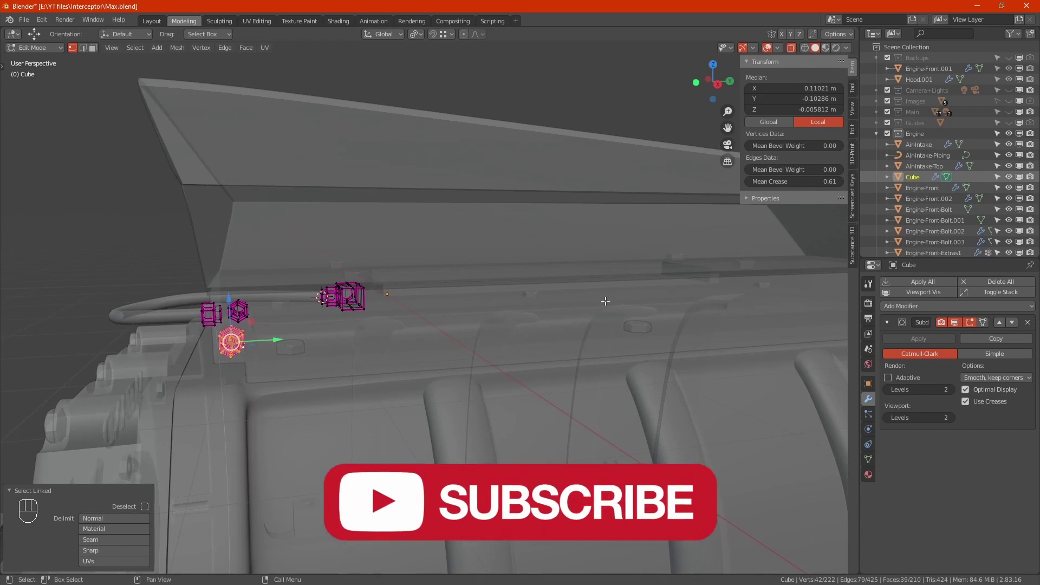
pyautogui.press('KP_3')
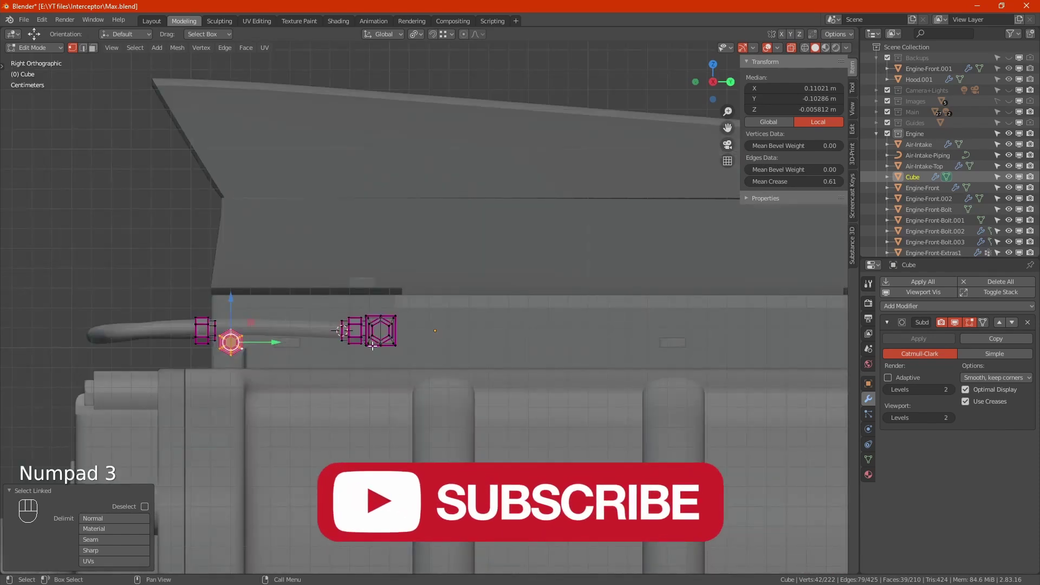
pyautogui.press('shift')
pyautogui.hotkey('shift', 'd')
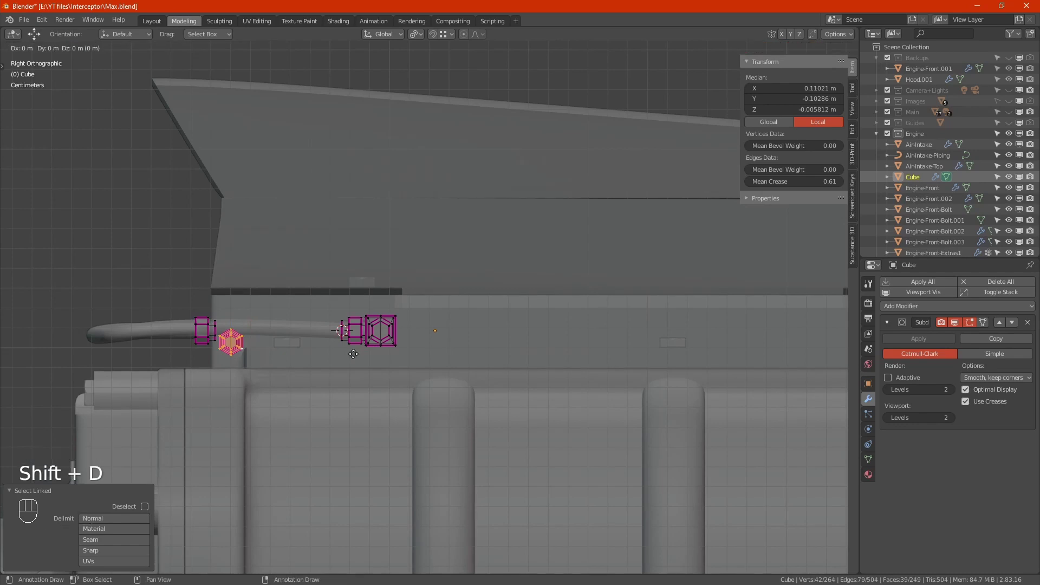
pyautogui.press('y')
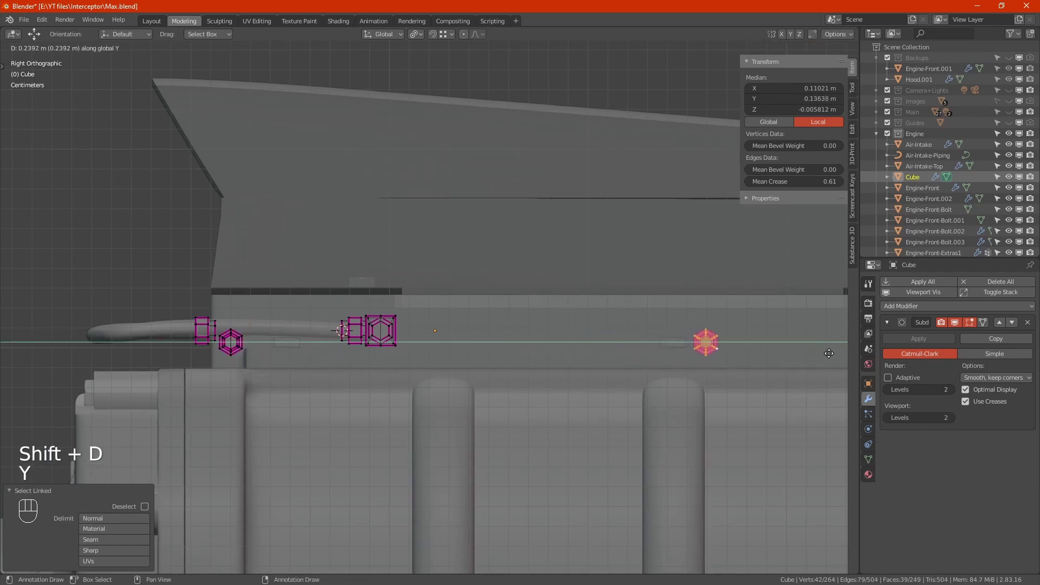
pyautogui.click(831, 354)
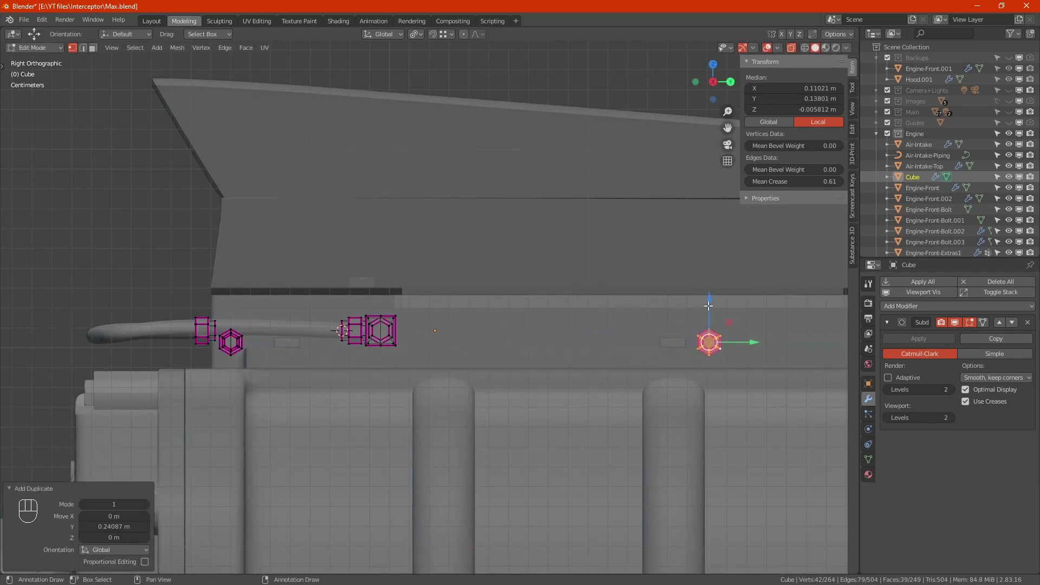
pyautogui.moveTo(709, 301); pyautogui.dragTo(726, 352)
pyautogui.hotkey('alt', 'z')
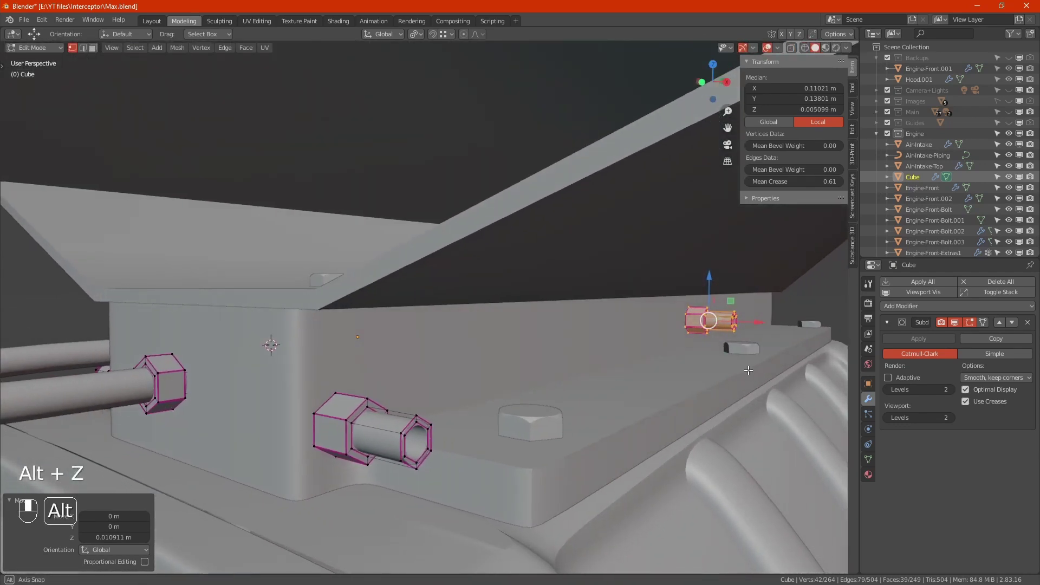
# - Snap the 3D cursor to the centre of the front side fitting's open end loop and return to Object Mode
pyautogui.keyDown('alt'); pyautogui.click(428, 436); pyautogui.keyUp('alt')
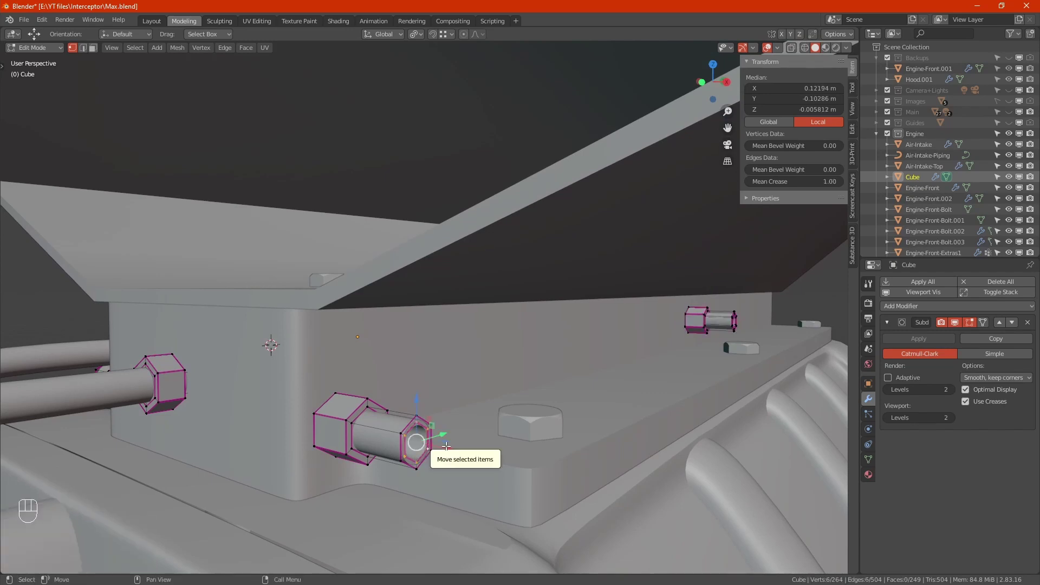
pyautogui.hotkey('shift', 's')
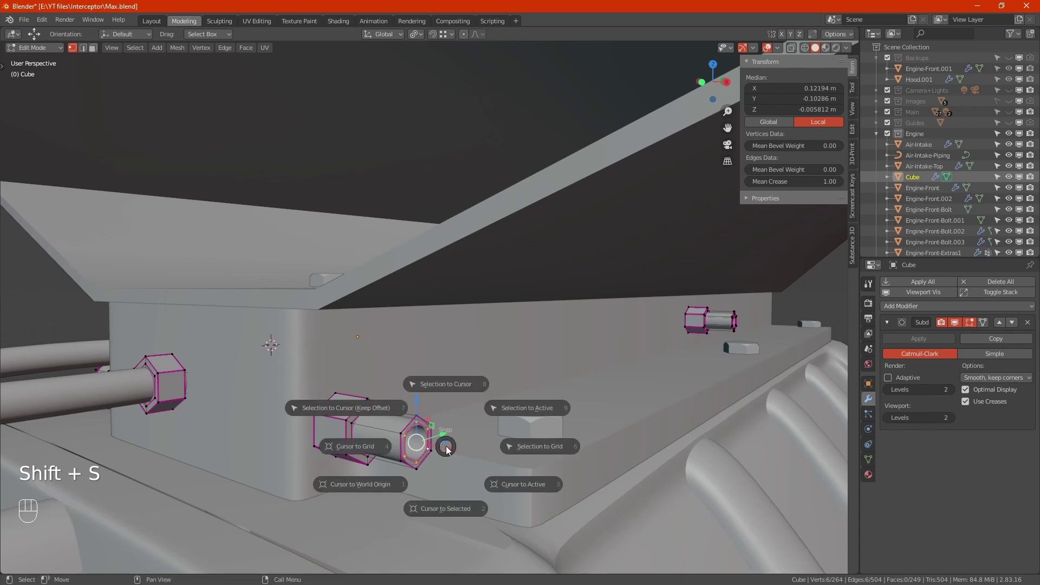
pyautogui.click(452, 512)
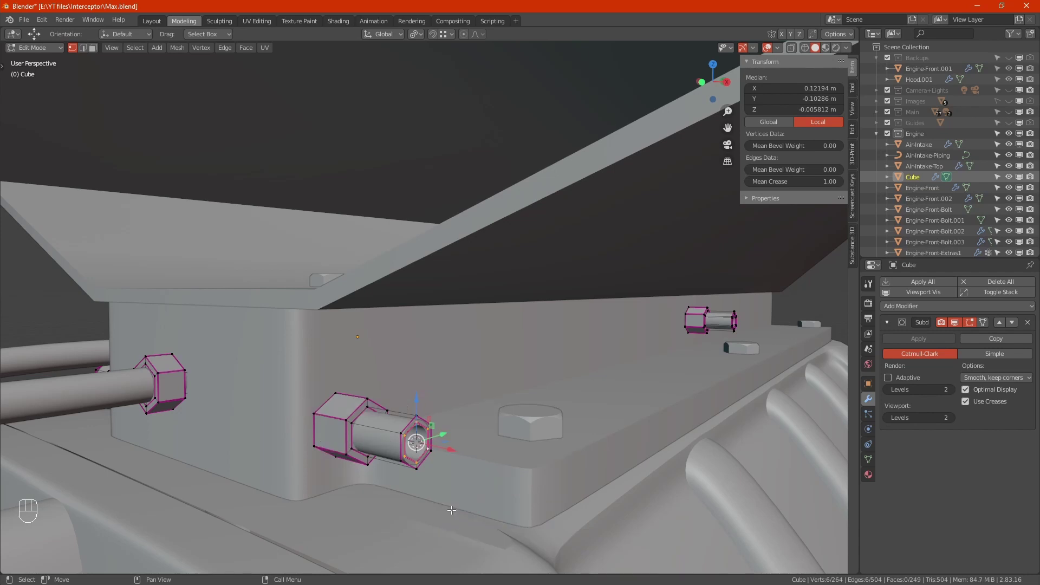
pyautogui.press('Tab')
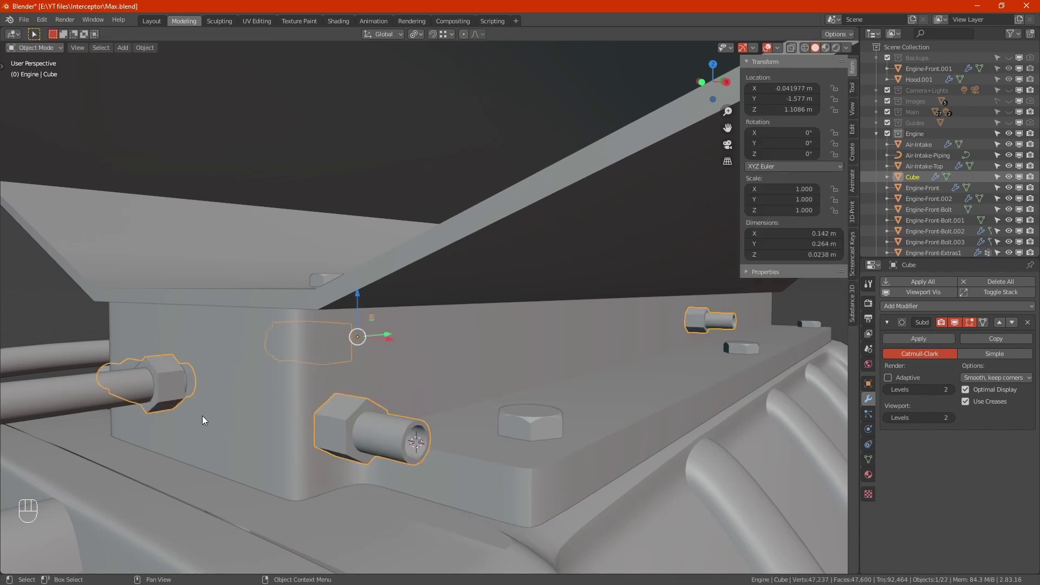
# - Duplicate the Air-Intake-Piping curve in place and snap the copy to the 3D cursor at the side fitting's opening
pyautogui.click(47, 386)
pyautogui.press('KP_Decimal')
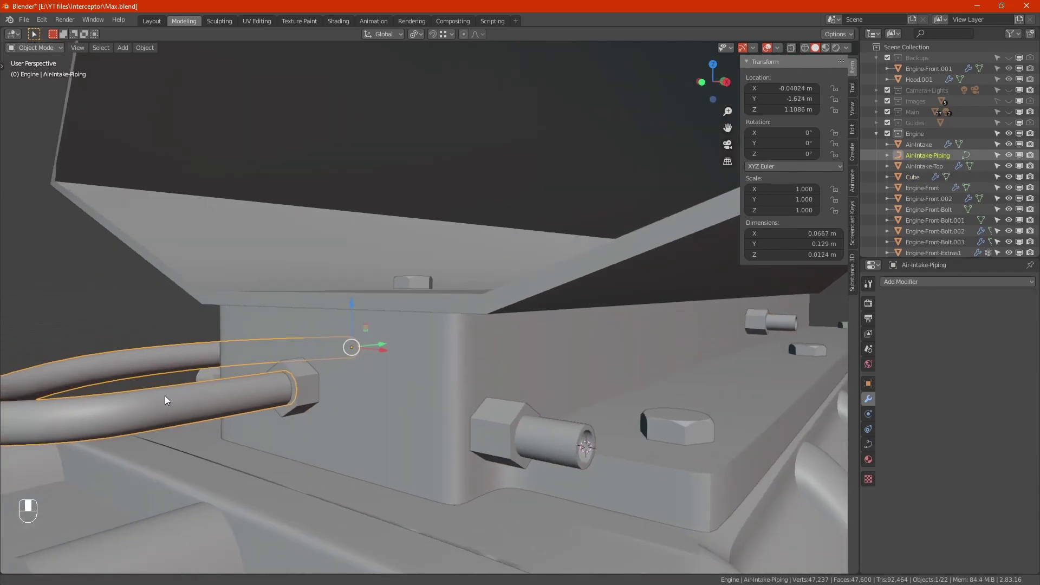
pyautogui.press('KP_7')
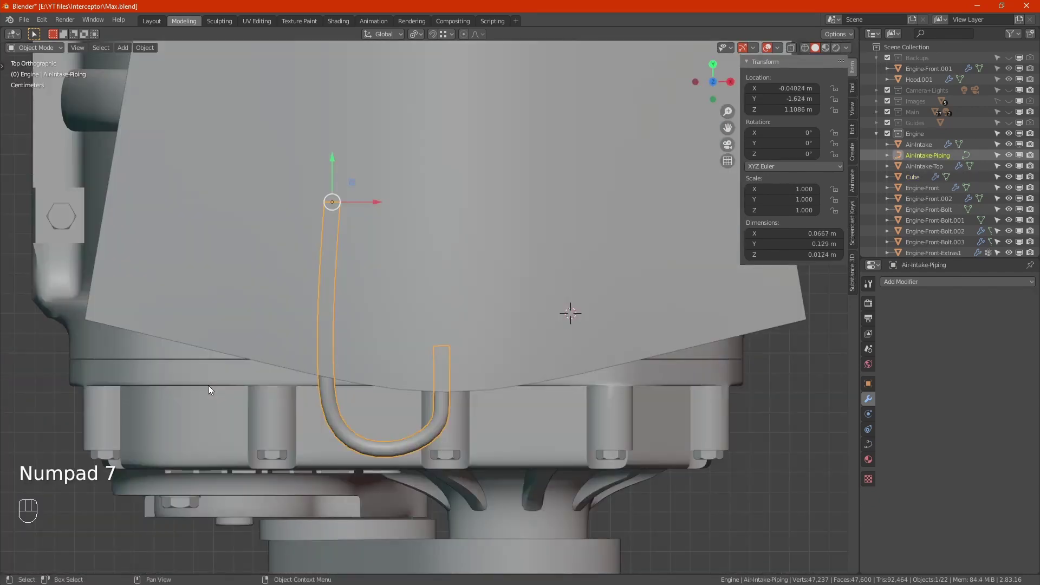
pyautogui.hotkey('alt', 'z')
pyautogui.keyDown('shift'); pyautogui.moveTo(437, 370); pyautogui.dragTo(393, 374, button='middle'); pyautogui.keyUp('shift')
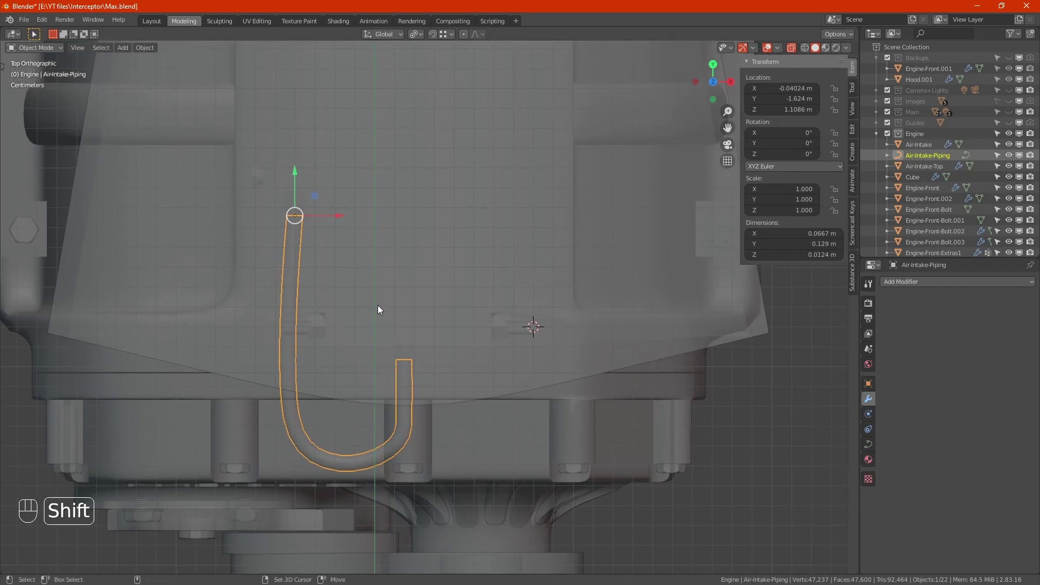
pyautogui.hotkey('shift', 'd')
pyautogui.press('KP_Enter')
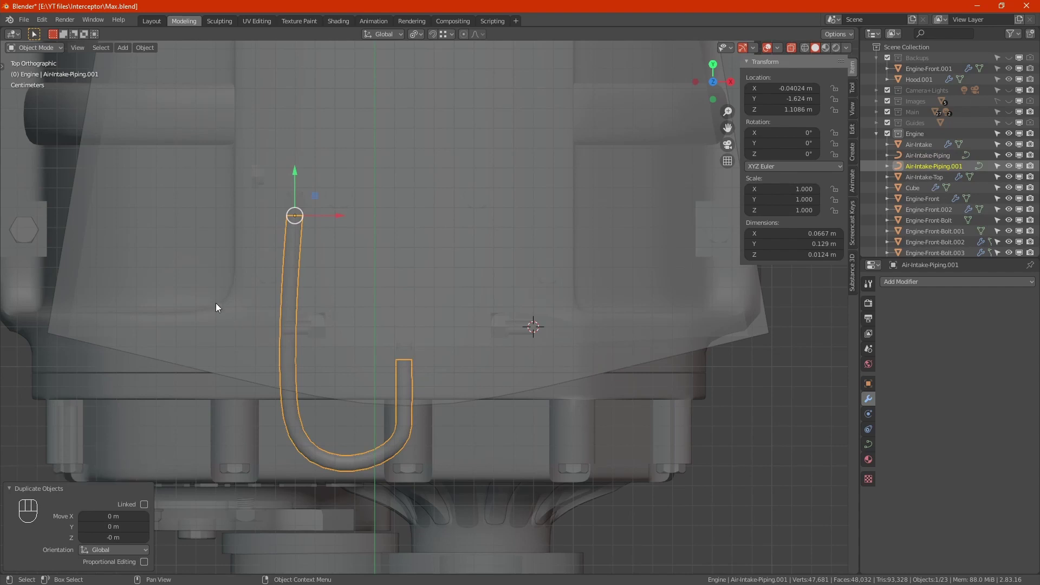
pyautogui.hotkey('shift', 's')
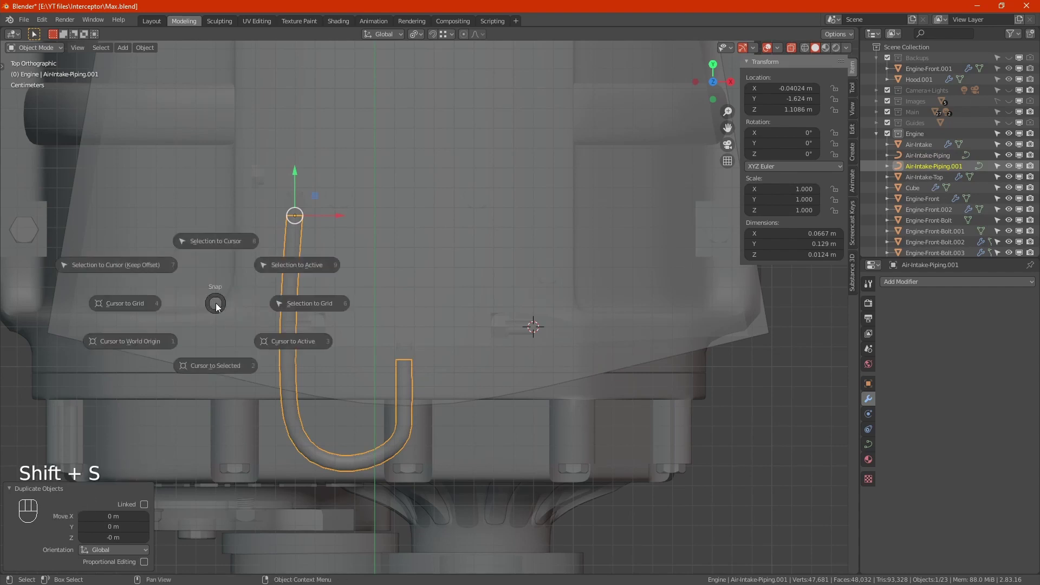
pyautogui.click(214, 244)
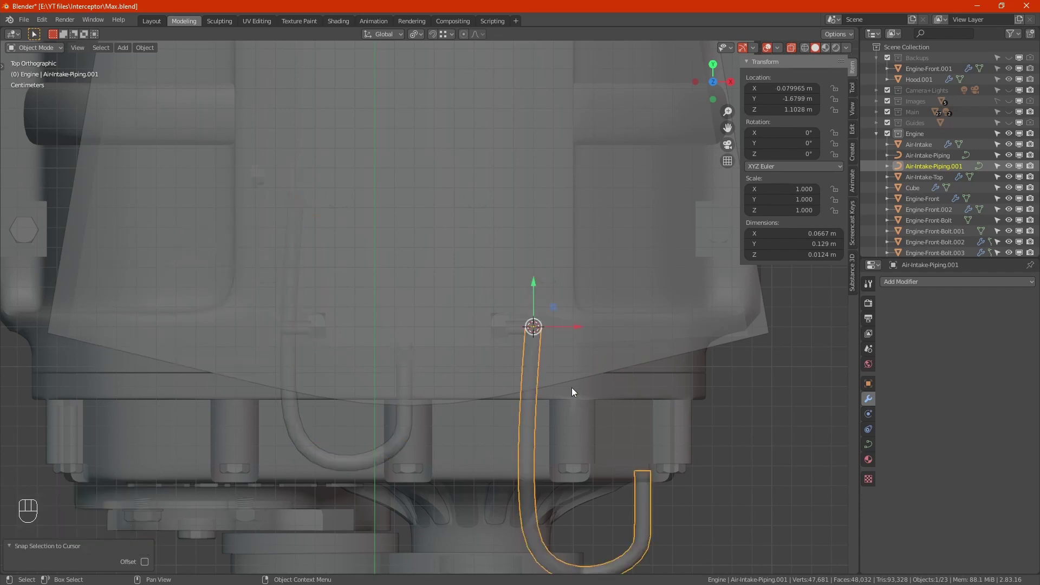
# - Examine the duplicated pipe's position relative to the side fittings and supercharger in the see-through top view
pyautogui.scroll(2, 478, 313)
pyautogui.scroll(-5, 438, 309)
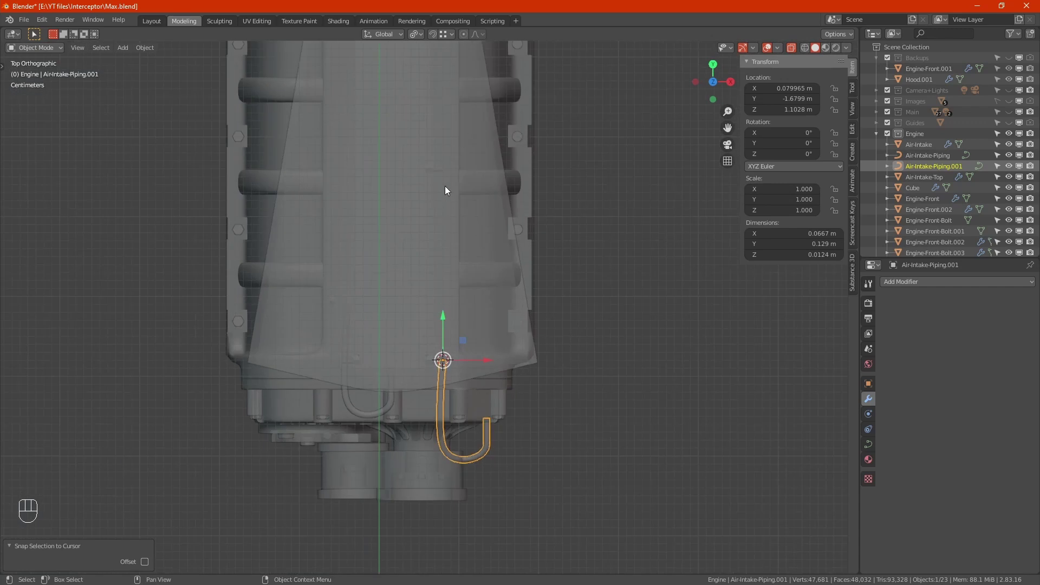
pyautogui.scroll(-2, 422, 184)
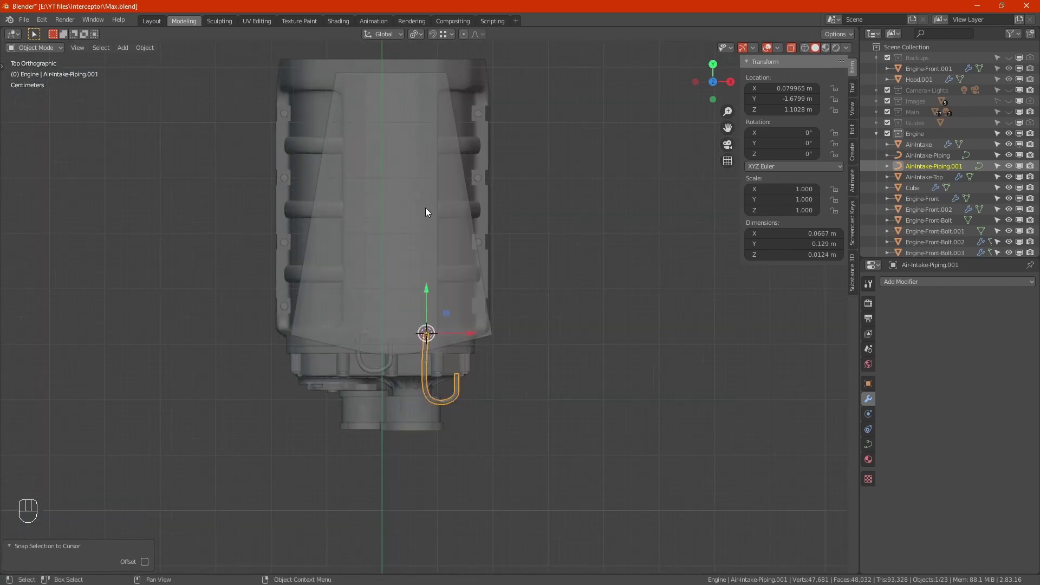
pyautogui.scroll(1, 425, 207)
pyautogui.scroll(-1, 421, 192)
pyautogui.scroll(6, 421, 193)
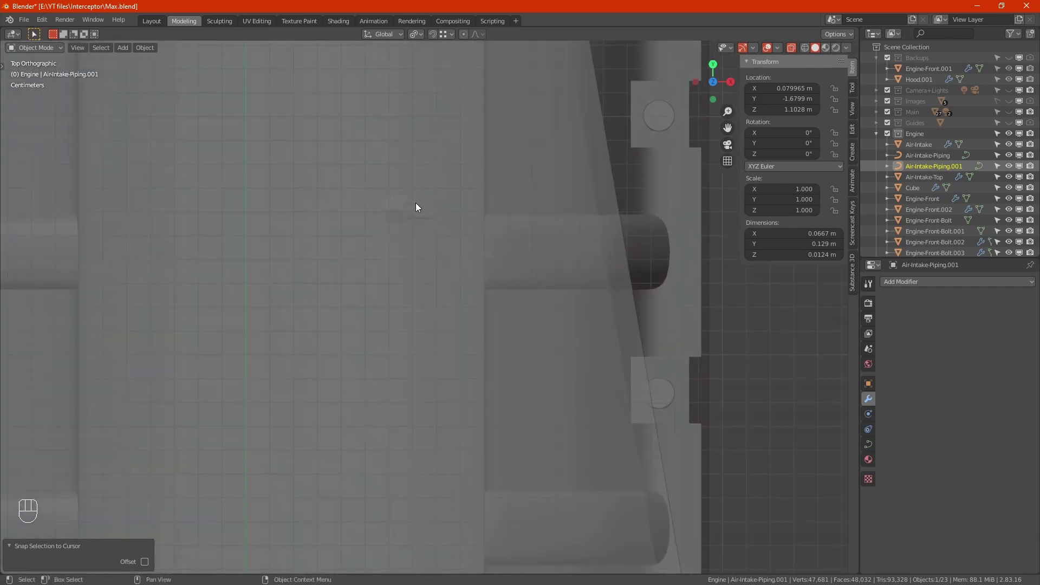
pyautogui.scroll(-1, 411, 206)
pyautogui.scroll(-4, 411, 206)
pyautogui.scroll(4, 378, 288)
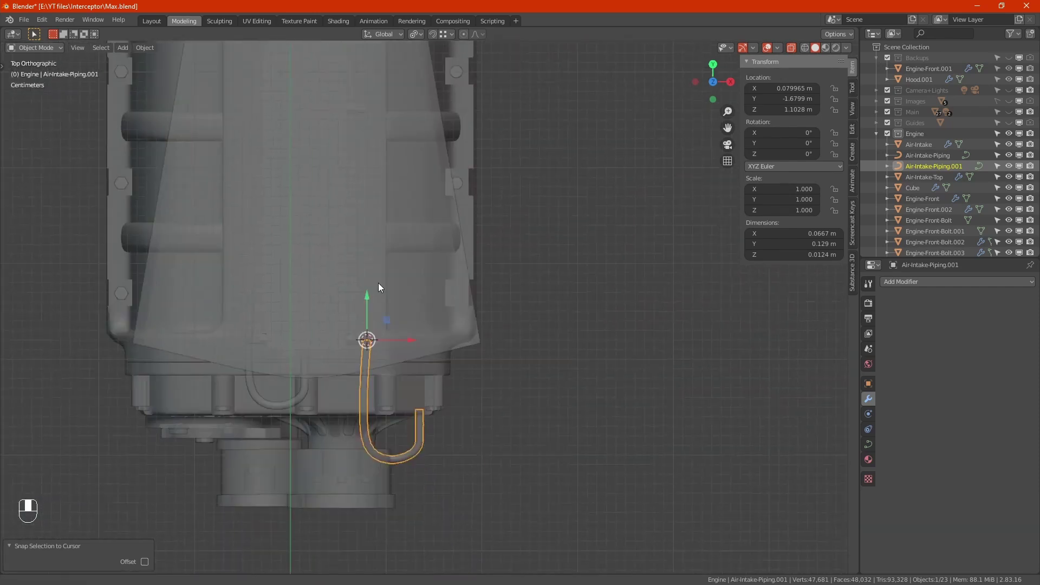
pyautogui.scroll(5, 310, 267)
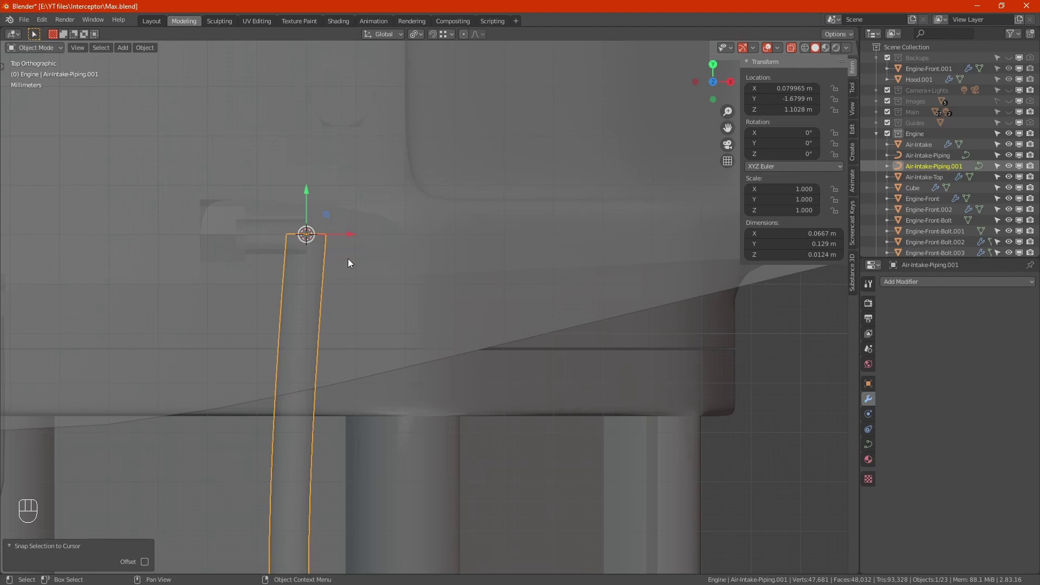
# - Rotate the duplicated pipe curve 90° about the global Z axis around its origin at the fitting
pyautogui.press('Tab')
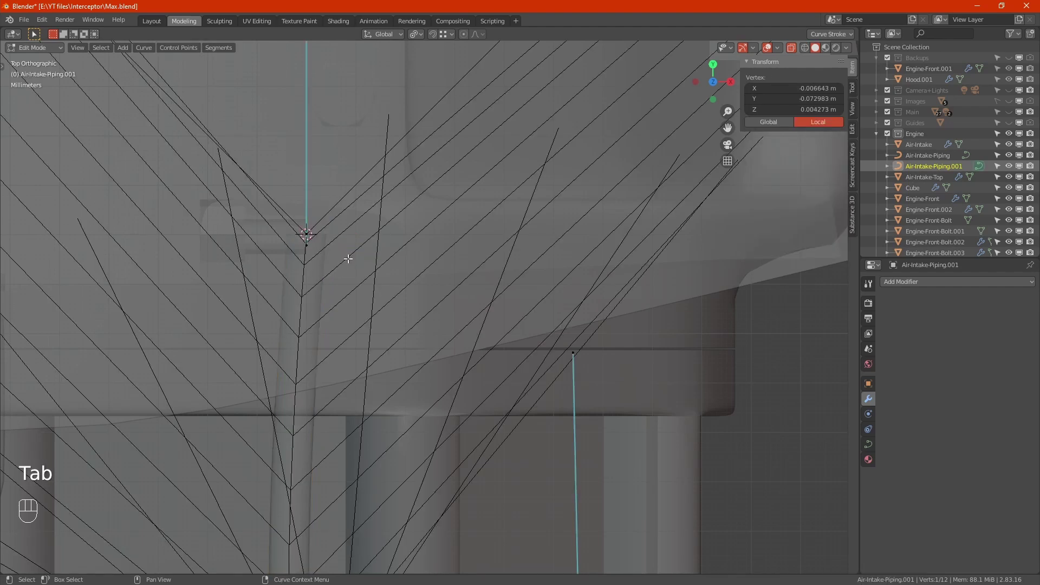
pyautogui.click(868, 444)
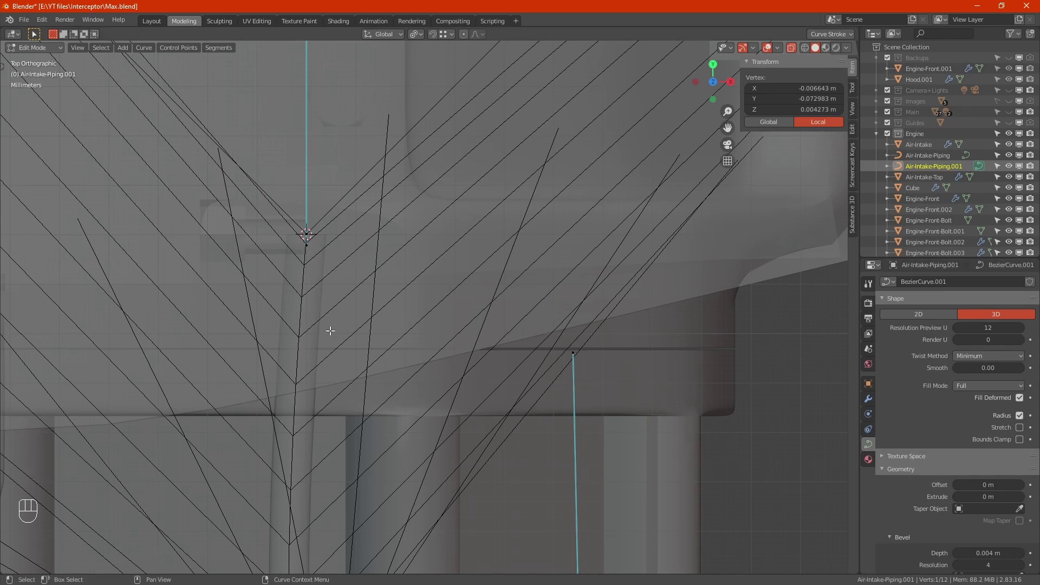
pyautogui.press('a')
pyautogui.scroll(-3, 356, 356)
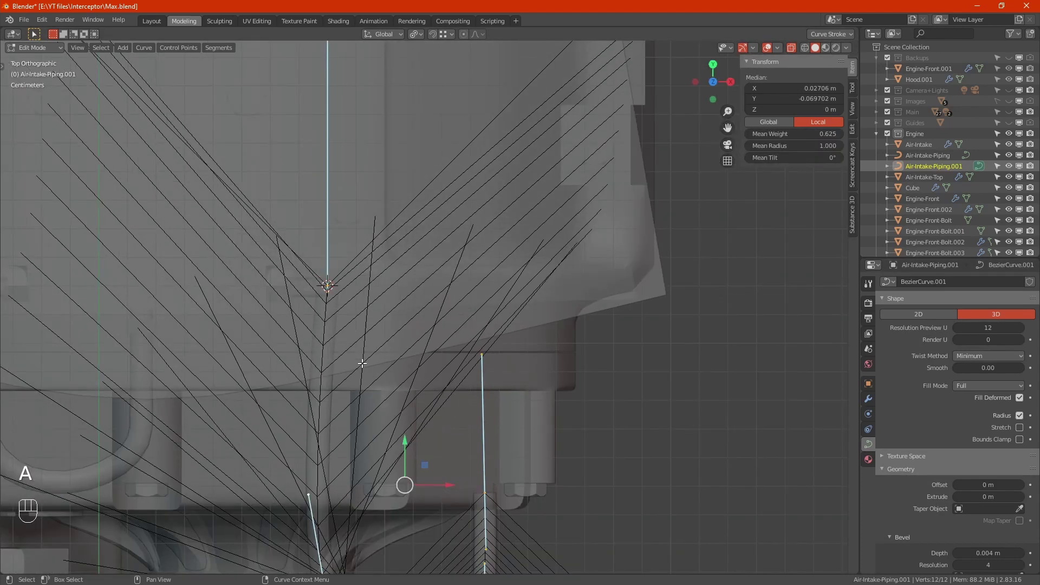
pyautogui.press('Tab')
pyautogui.keyDown('shift'); pyautogui.moveTo(393, 389); pyautogui.dragTo(390, 297, button='middle'); pyautogui.keyUp('shift')
pyautogui.scroll(-3, 385, 252)
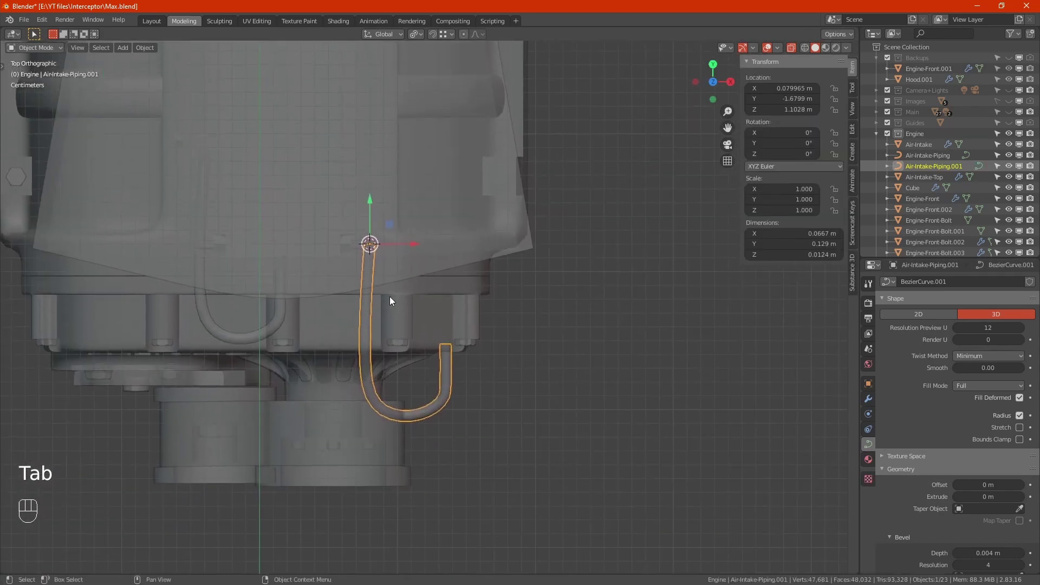
pyautogui.press('r')
pyautogui.press('z')
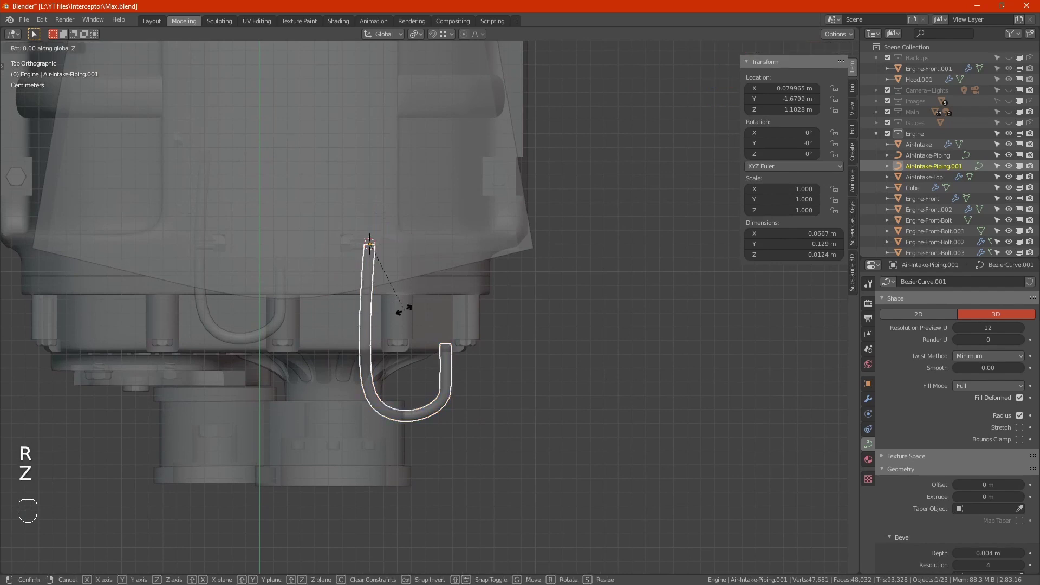
pyautogui.press('KP_9')
pyautogui.press('KP_0')
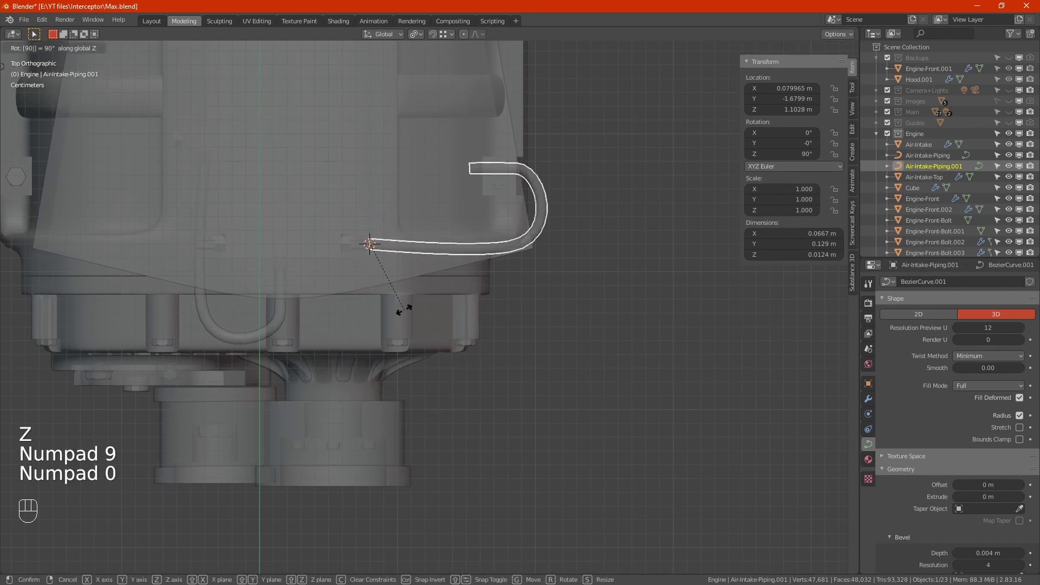
pyautogui.press('KP_Enter')
# - Shorten the long handle of the pipe's fitting-side end point by moving it about 0.091 m along X
pyautogui.scroll(8, 375, 245)
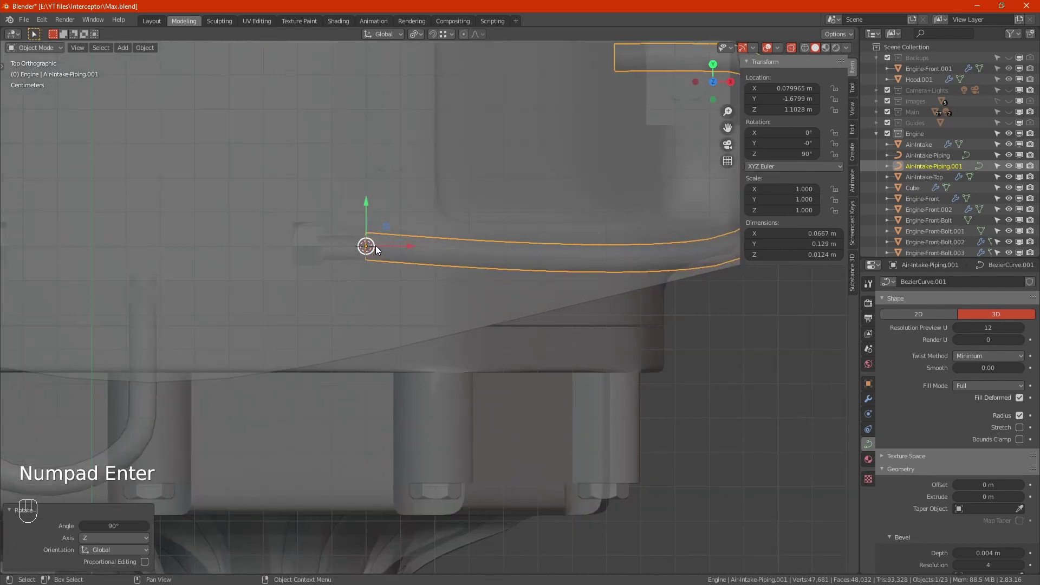
pyautogui.press('Tab')
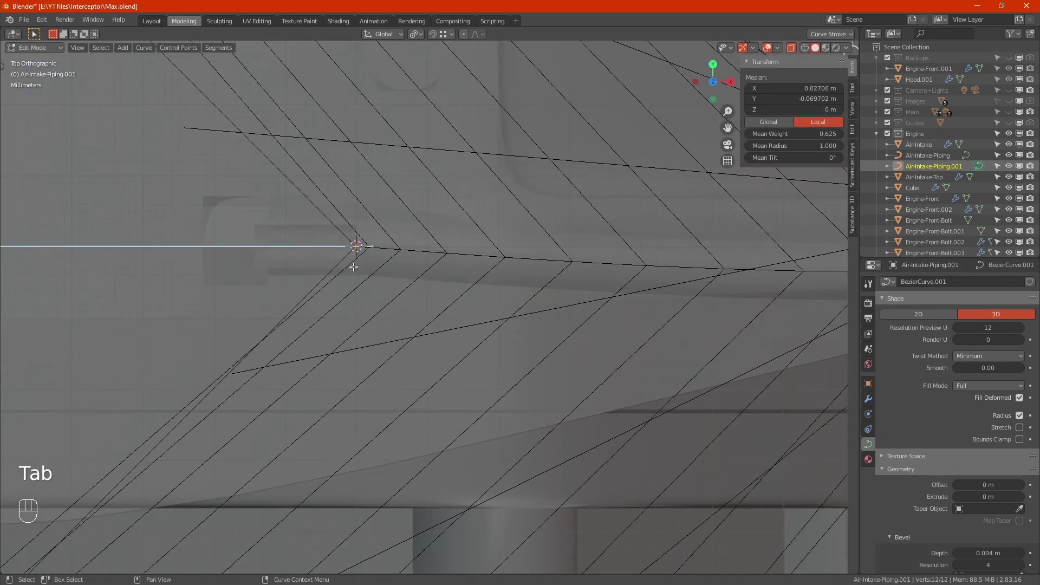
pyautogui.click(354, 246)
pyautogui.scroll(-3, 354, 246)
pyautogui.scroll(-2, 355, 247)
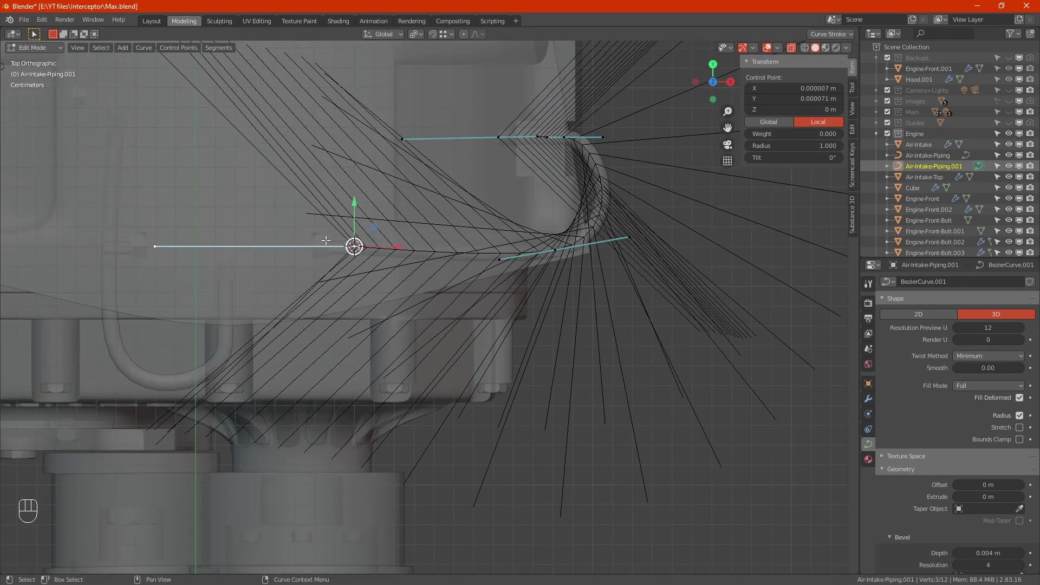
pyautogui.click(154, 247)
pyautogui.press('g')
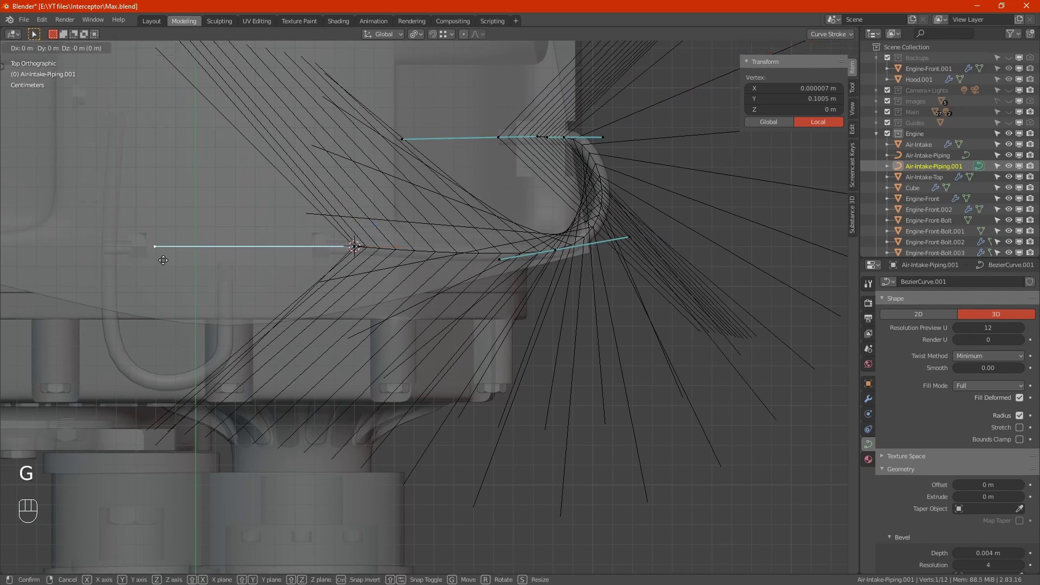
pyautogui.press('y')
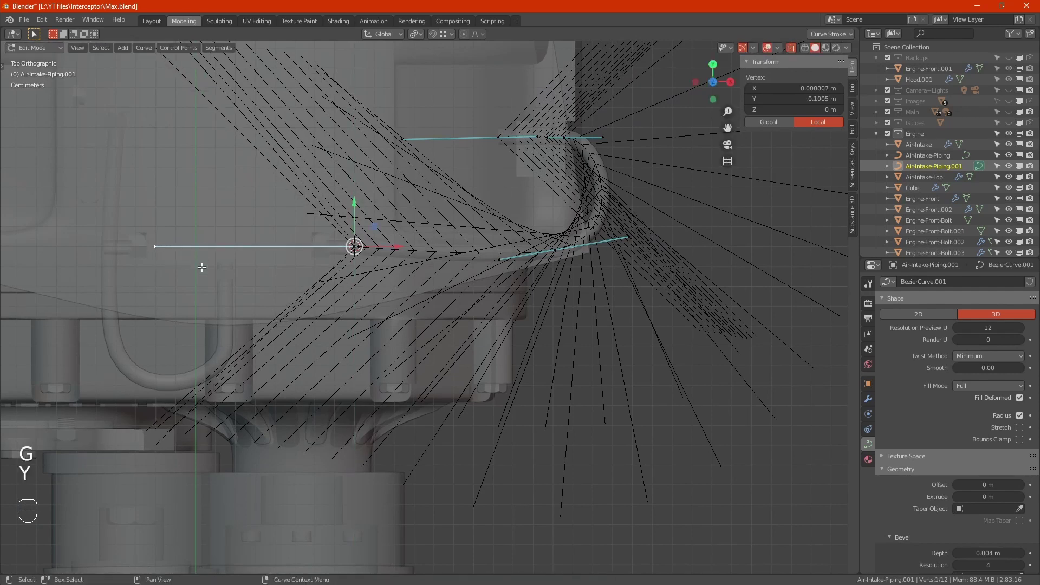
pyautogui.press('g')
pyautogui.press('x')
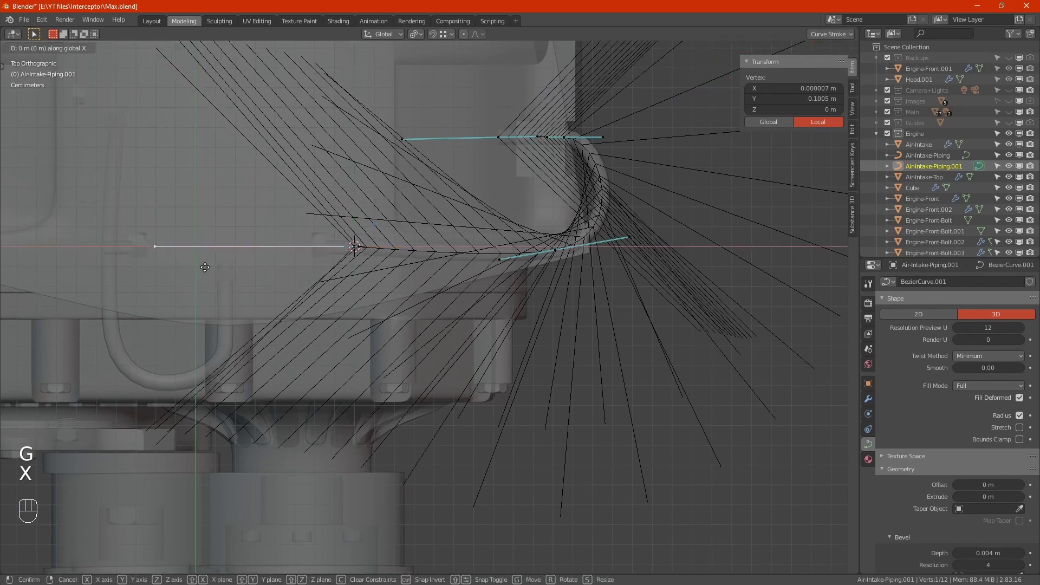
pyautogui.click(382, 264)
pyautogui.scroll(6, 359, 233)
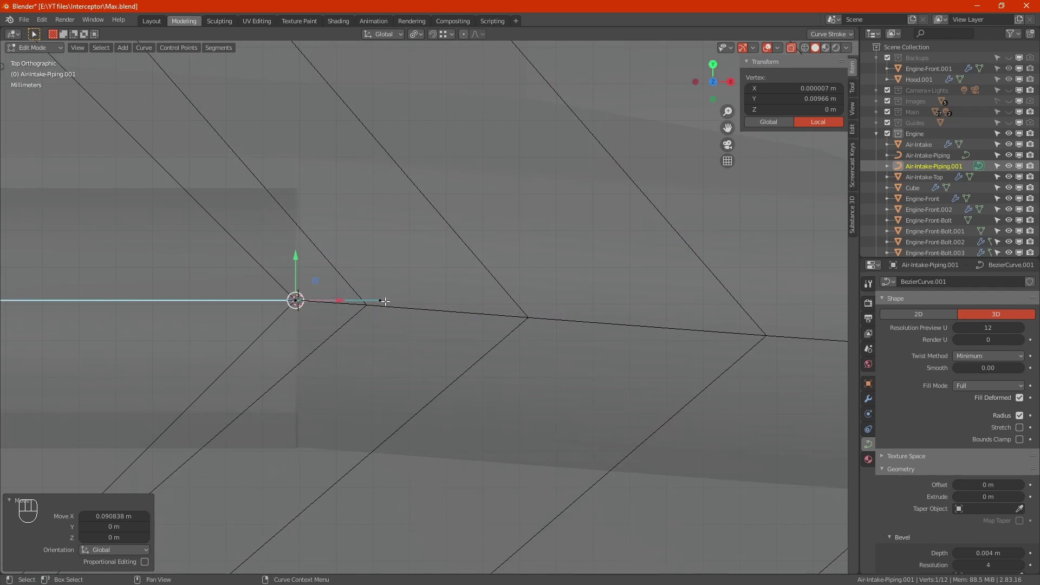
# - Select the pipe's fitting-side end control point and turn off see-through display to view its joint with the fitting
pyautogui.click(385, 302)
pyautogui.scroll(-3, 265, 323)
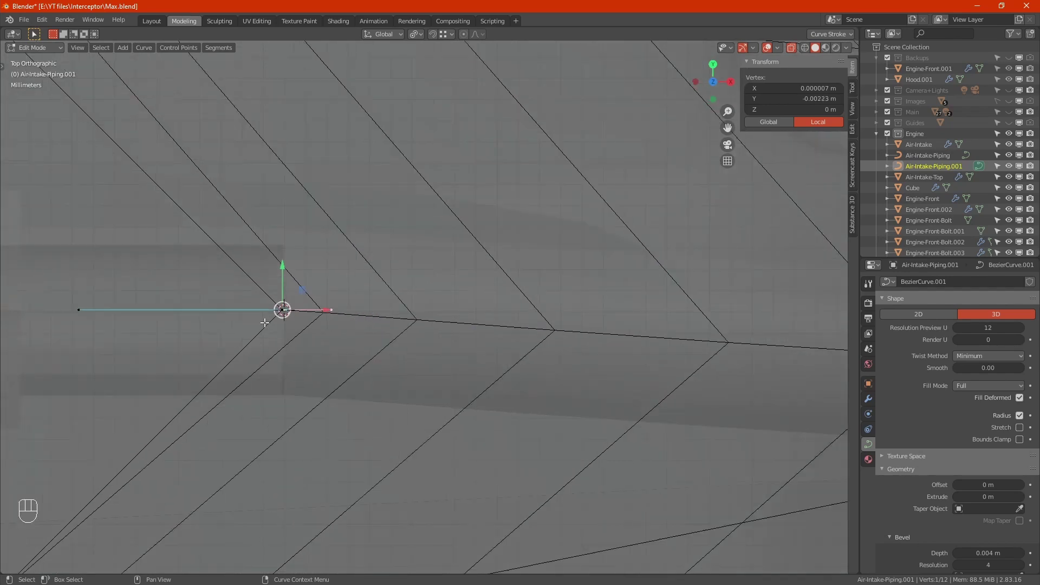
pyautogui.click(81, 319)
pyautogui.click(283, 311)
pyautogui.scroll(-2, 281, 309)
pyautogui.keyDown('shift'); pyautogui.moveTo(307, 325); pyautogui.dragTo(443, 315, button='middle'); pyautogui.keyUp('shift')
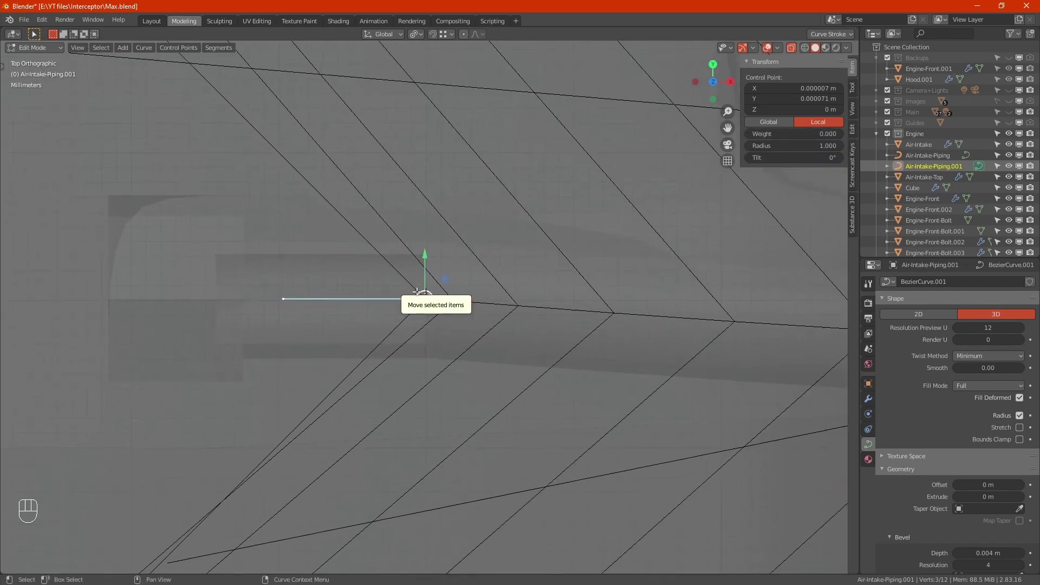
pyautogui.keyDown('alt'); pyautogui.moveTo(429, 346); pyautogui.dragTo(345, 330, button='middle'); pyautogui.keyUp('alt')
pyautogui.hotkey('alt', 'z')
pyautogui.scroll(-6, 428, 327)
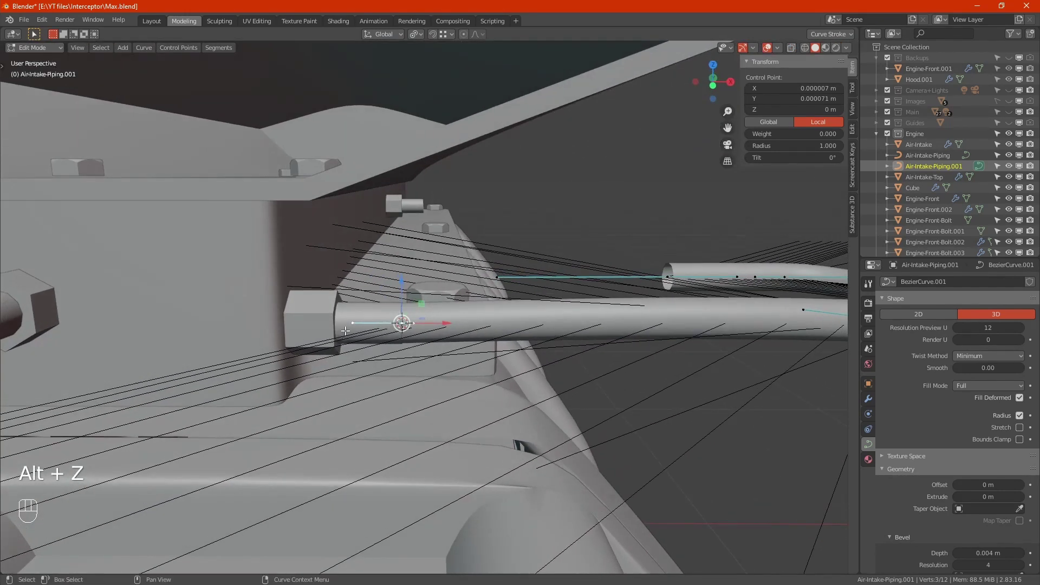
# - Isolate the duplicated pipe and the fittings mesh in local view from the top, with only the pipe selected
pyautogui.press('Tab')
pyautogui.keyDown('shift'); pyautogui.click(325, 310); pyautogui.keyUp('shift')
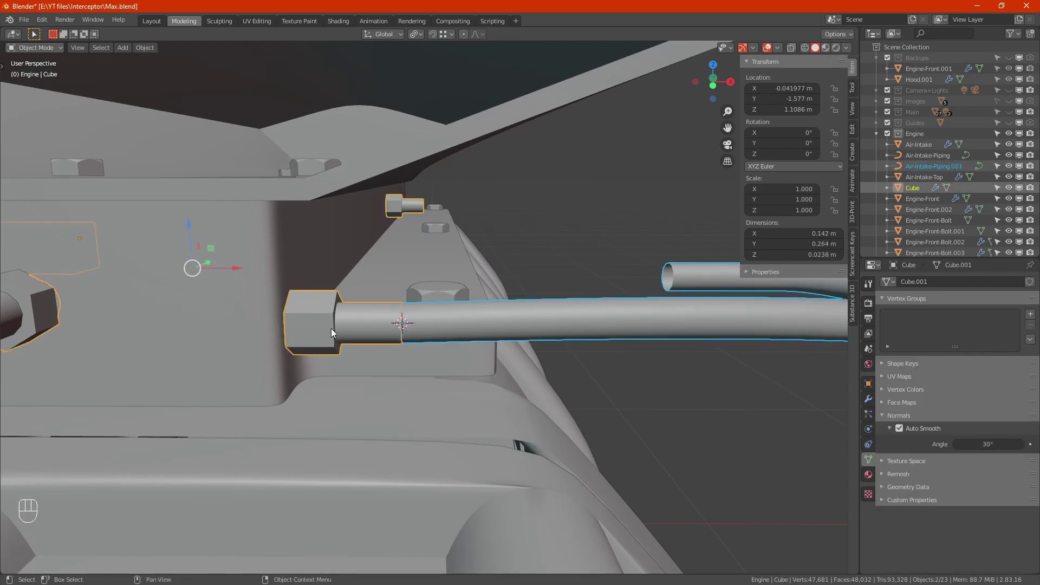
pyautogui.press('KP_Divide')
pyautogui.press('KP_7')
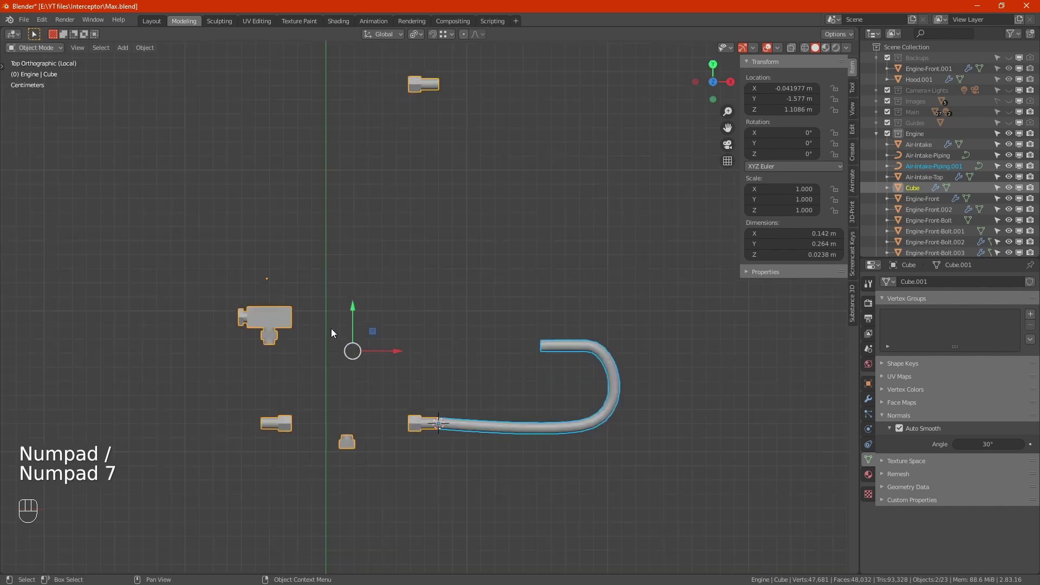
pyautogui.click(457, 423)
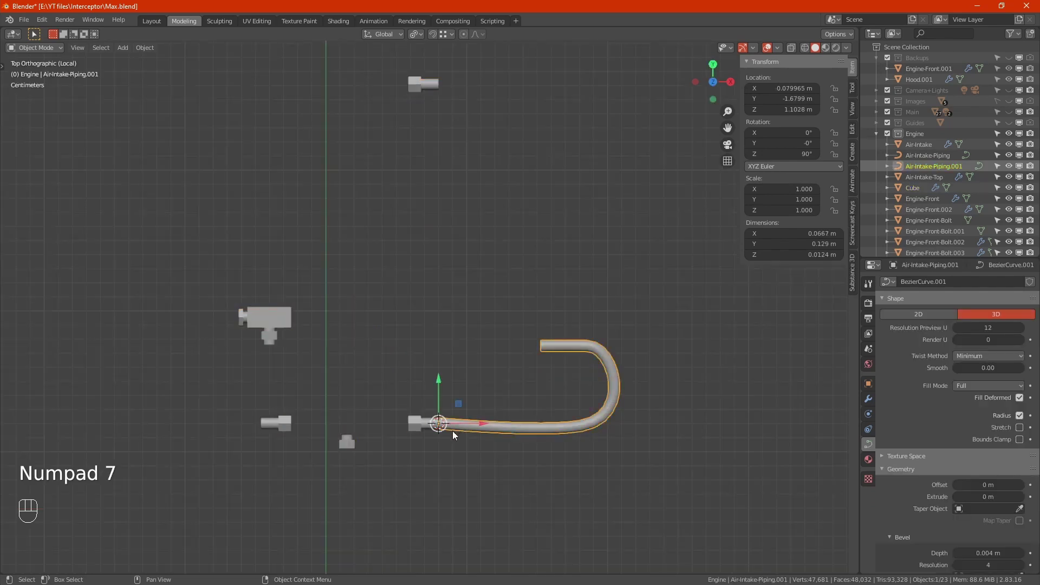
# - Move the pipe's end control point along X back to the hex nut and extend its pipe-side handle about 0.01 m along X
pyautogui.scroll(8, 433, 420)
pyautogui.press('Tab')
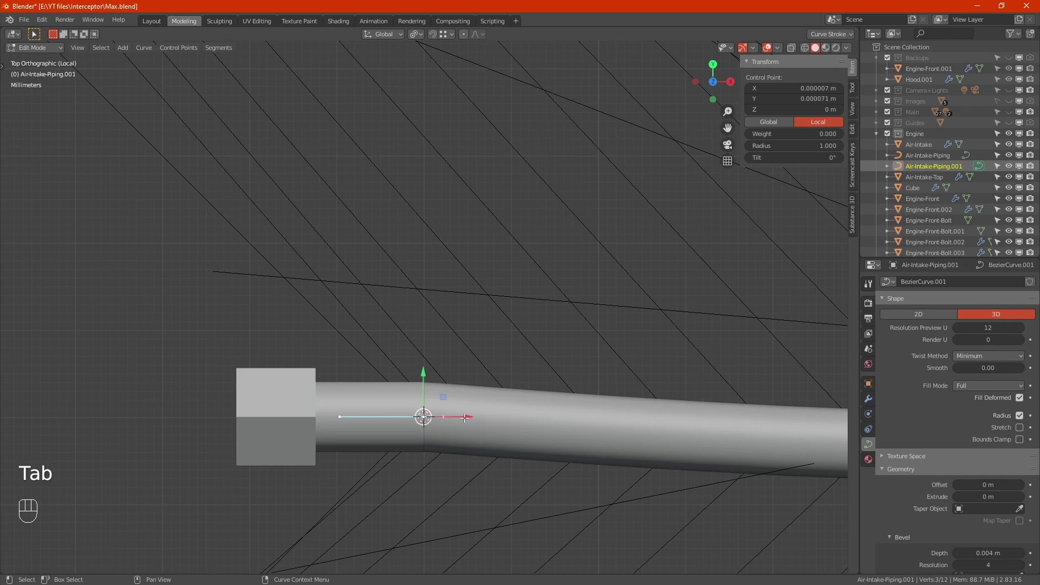
pyautogui.moveTo(468, 417); pyautogui.dragTo(362, 414)
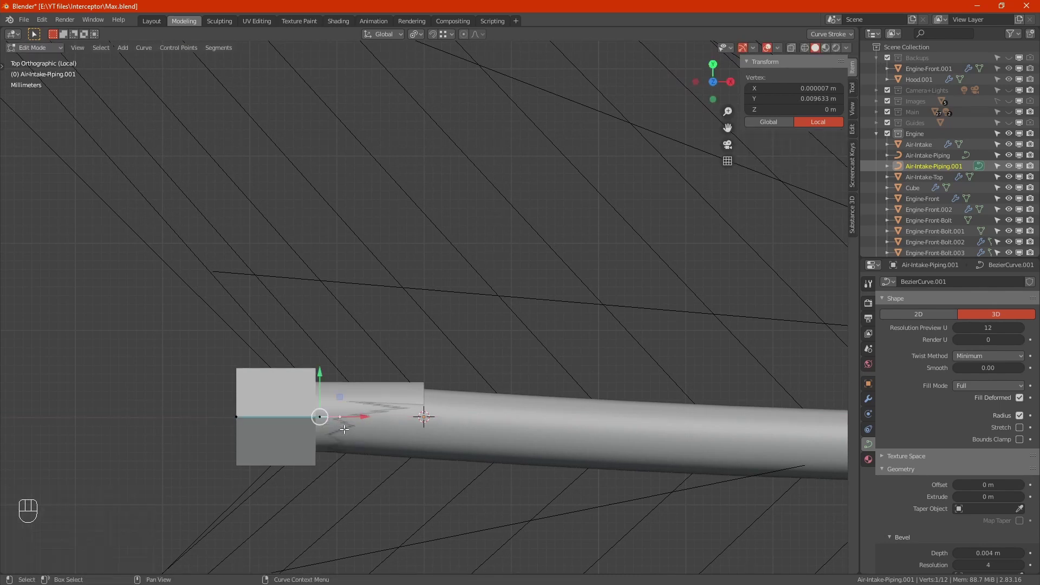
pyautogui.press('g')
pyautogui.press('x')
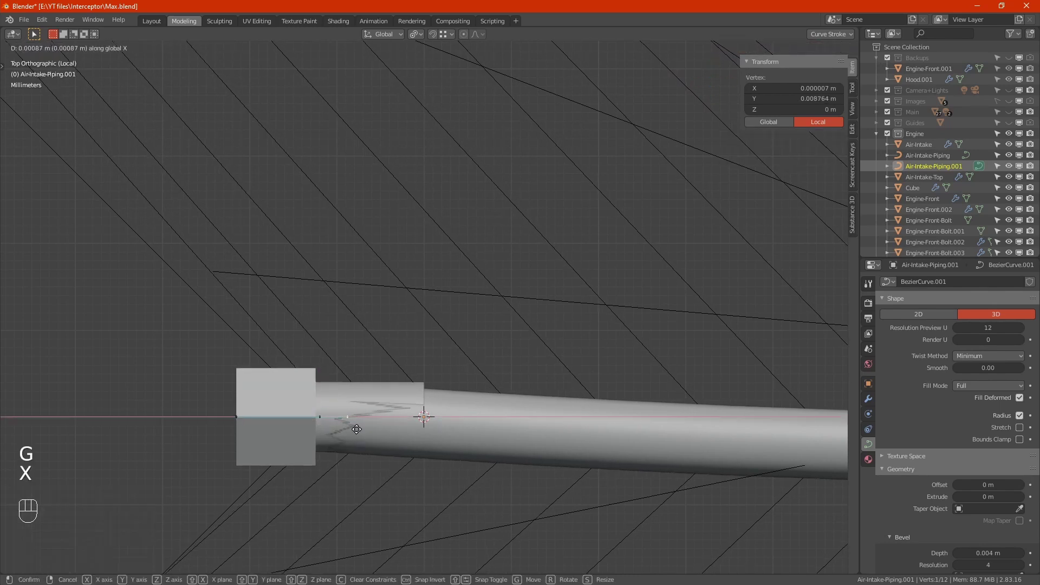
pyautogui.click(435, 459)
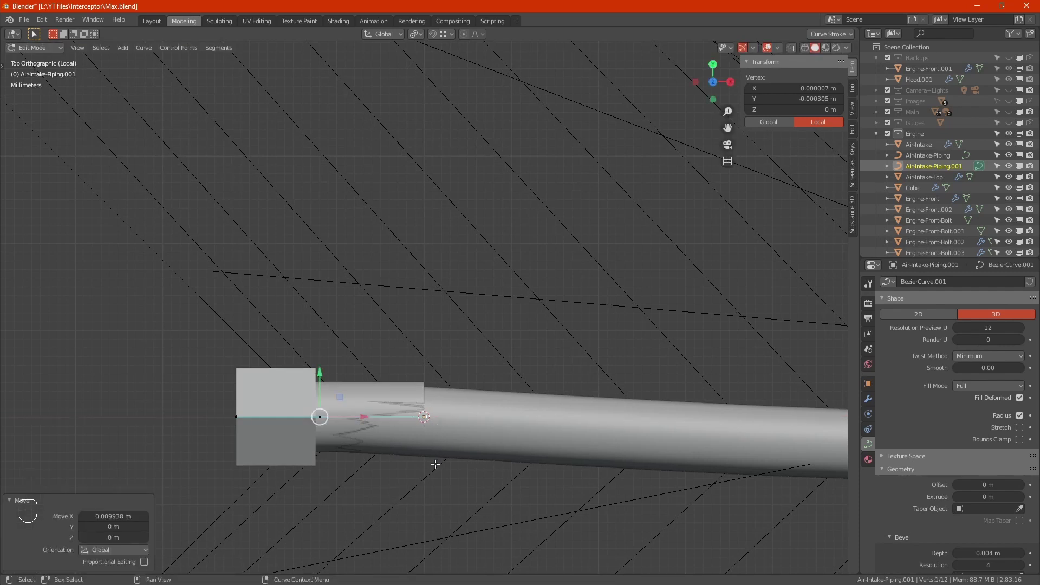
# - Move the end point's pipe-side handle about 0.0016 m along Y and about -0.0011 m along Z
pyautogui.press('g')
pyautogui.press('y')
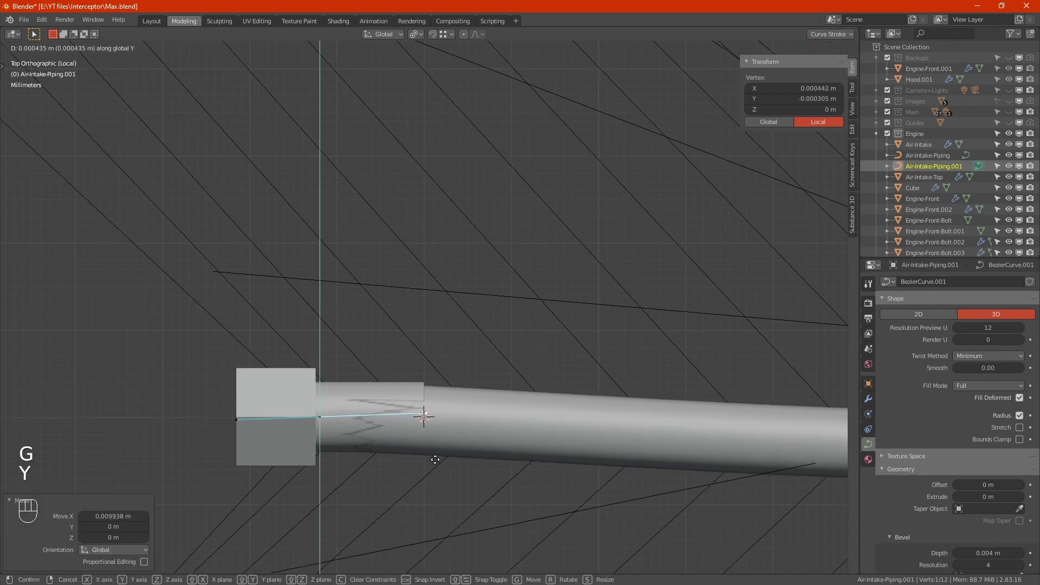
pyautogui.press('shift')
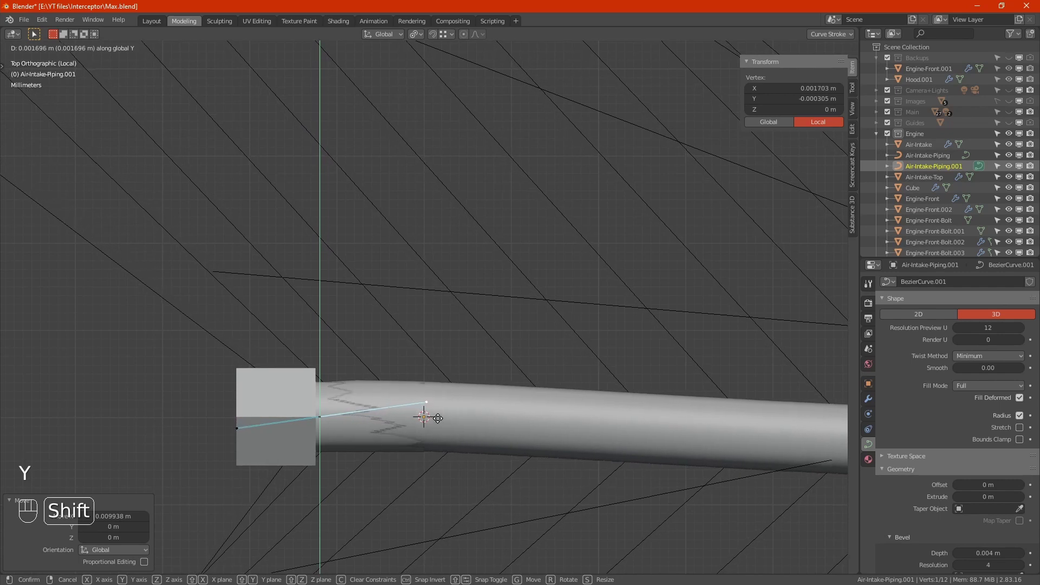
pyautogui.click(437, 423)
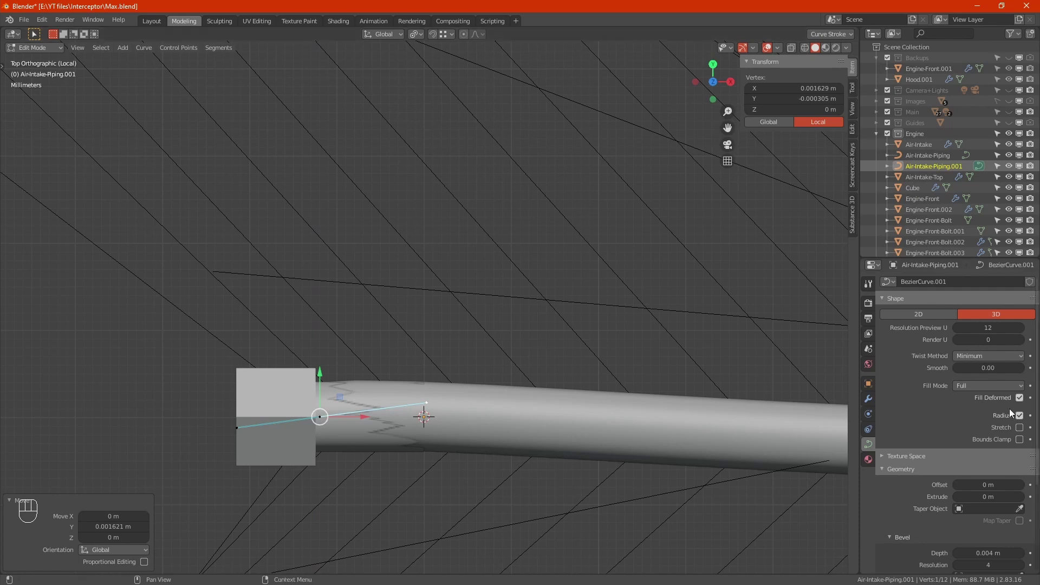
pyautogui.moveTo(354, 384); pyautogui.dragTo(397, 323, button='middle')
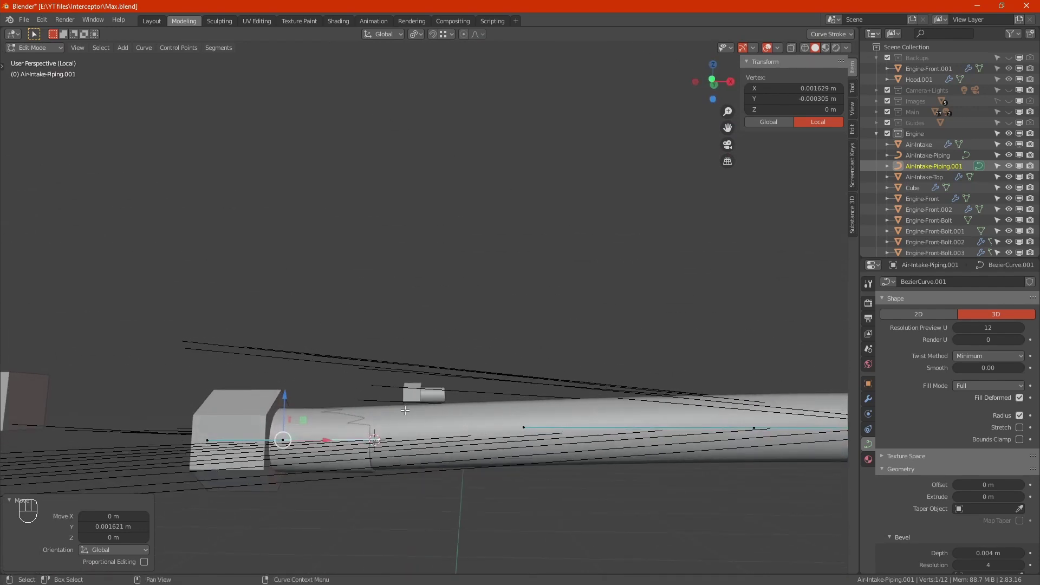
pyautogui.press('g')
pyautogui.press('z')
pyautogui.press('shift')
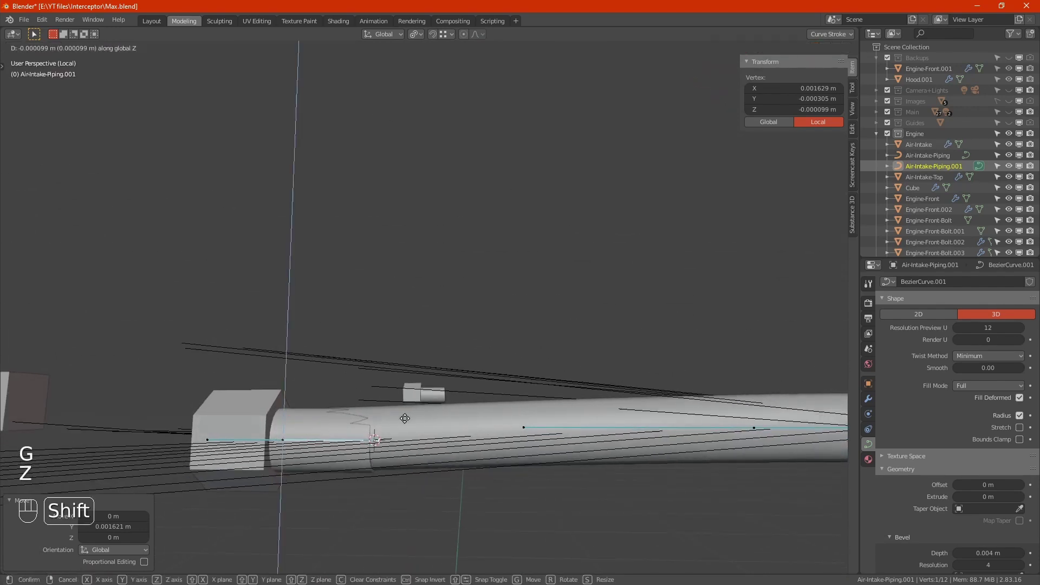
pyautogui.click(401, 490)
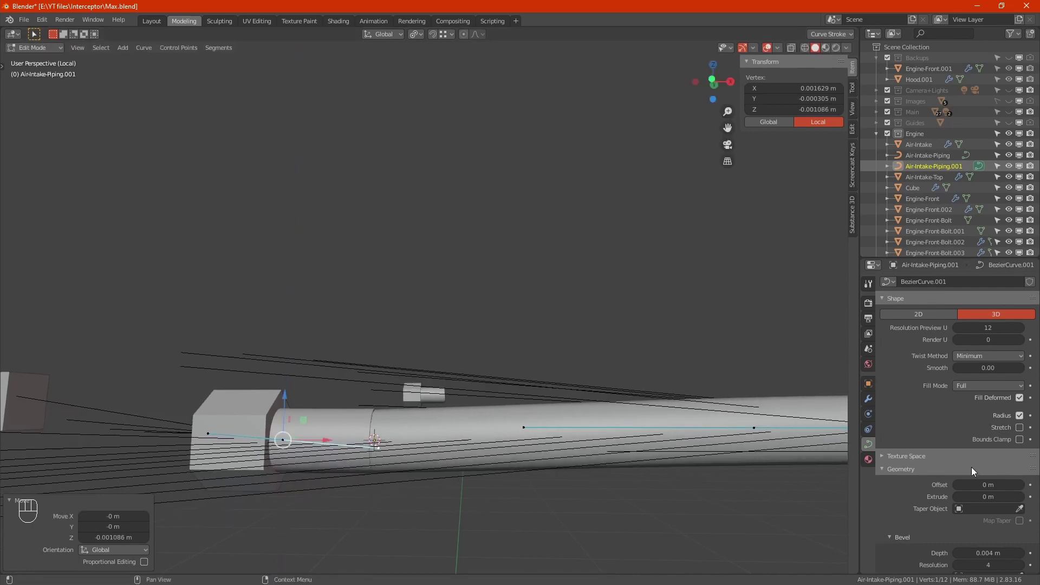
# - Set the pipe curve's bevel depth to 0.0045 m
pyautogui.scroll(-4, 960, 523)
pyautogui.doubleClick(985, 469)
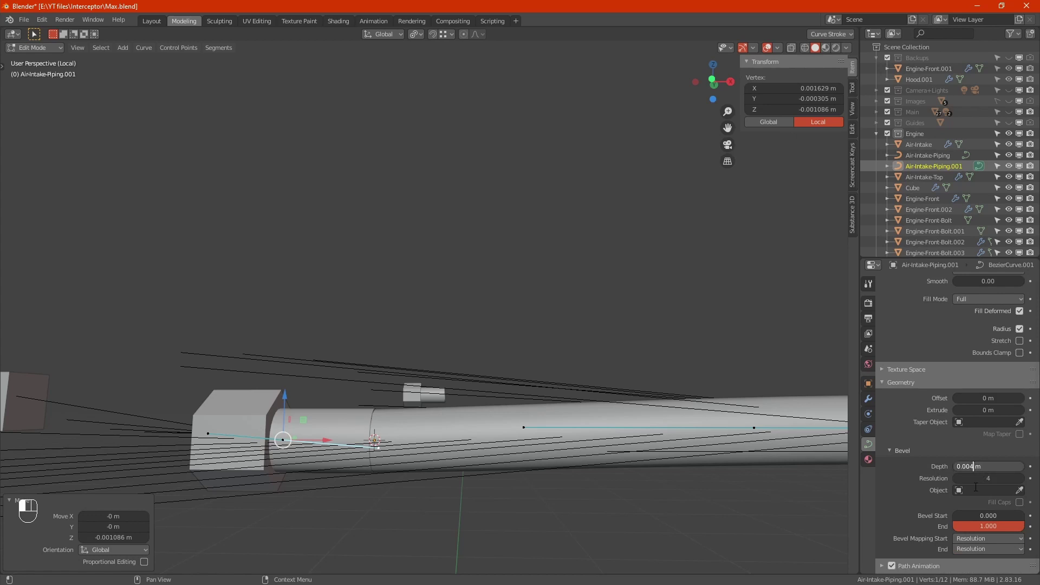
pyautogui.press('Return')
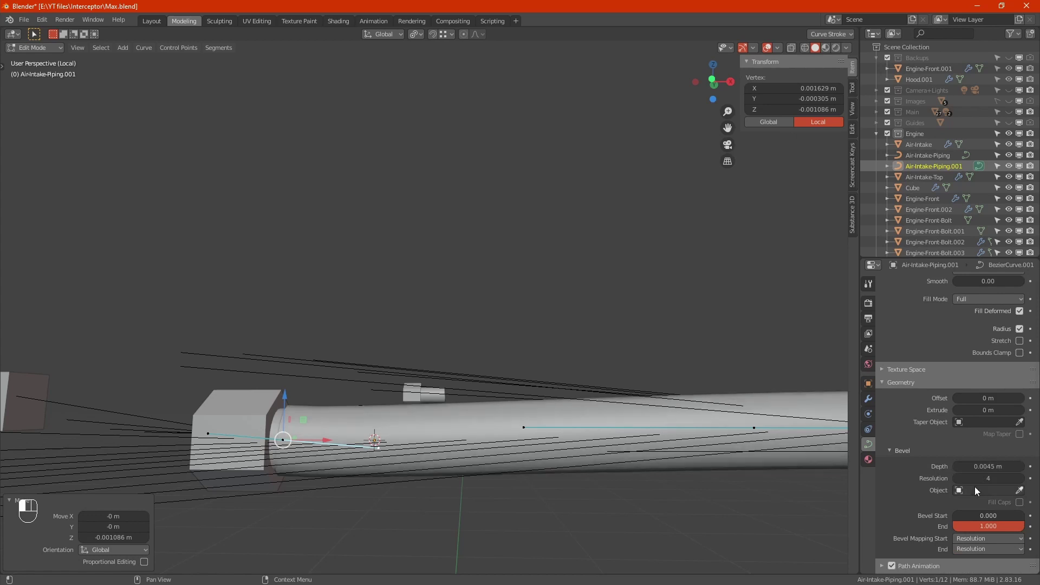
# - Move the end point's pipe-side handle about -0.0011 m along Y to straighten the pipe's exit from the nut
pyautogui.keyDown('alt'); pyautogui.moveTo(364, 428); pyautogui.dragTo(476, 550, button='middle'); pyautogui.keyUp('alt')
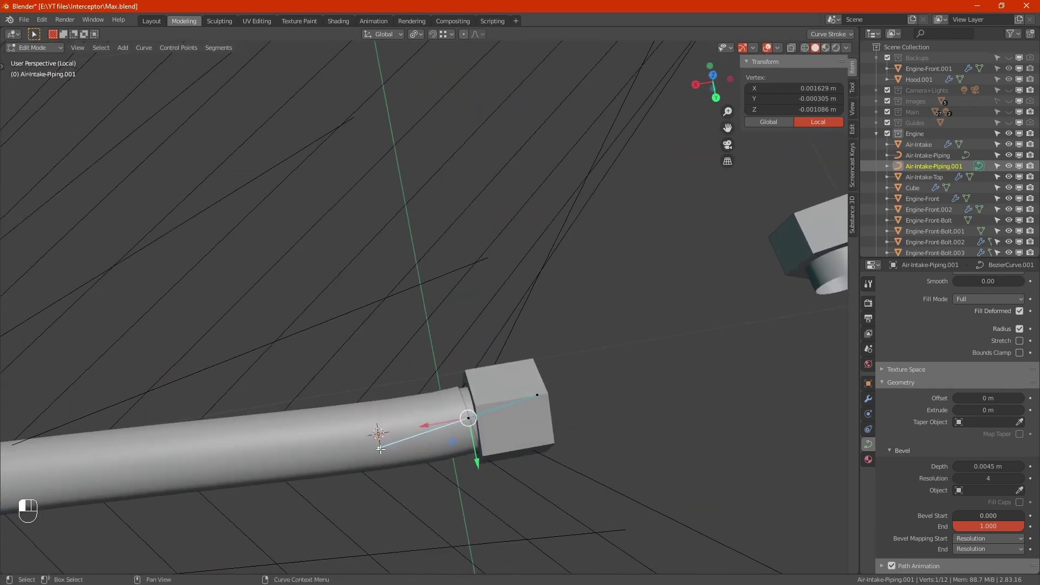
pyautogui.press('g')
pyautogui.press('y')
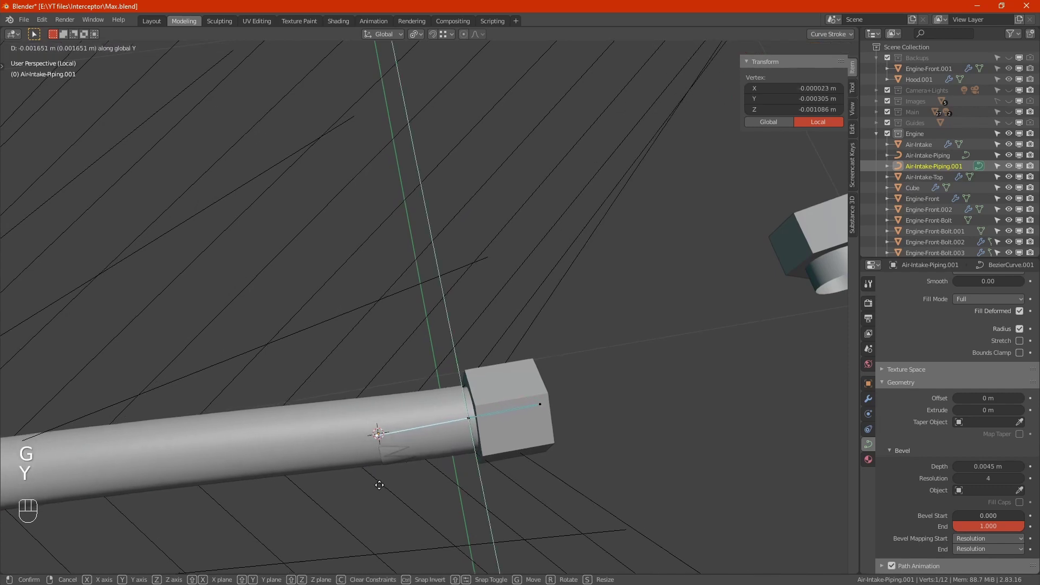
pyautogui.click(379, 488)
pyautogui.keyDown('alt'); pyautogui.moveTo(379, 488); pyautogui.dragTo(595, 396, button='middle'); pyautogui.keyUp('alt')
# - Move the pipe's middle bend control point about 0.0079 m along Y
pyautogui.press('KP_7')
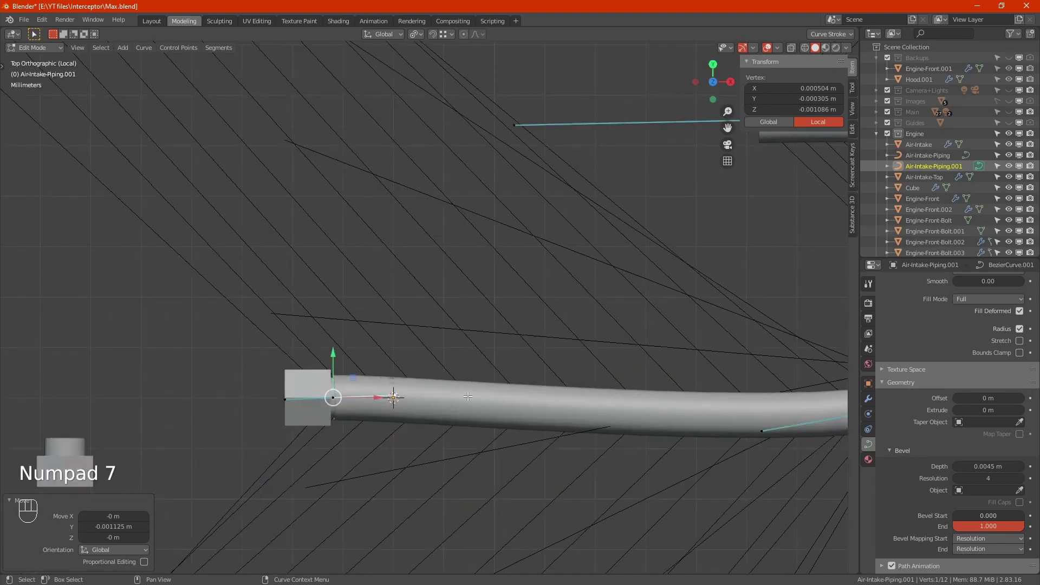
pyautogui.scroll(1, 454, 389)
pyautogui.moveTo(734, 406); pyautogui.dragTo(504, 310, button='middle')
pyautogui.click(764, 314)
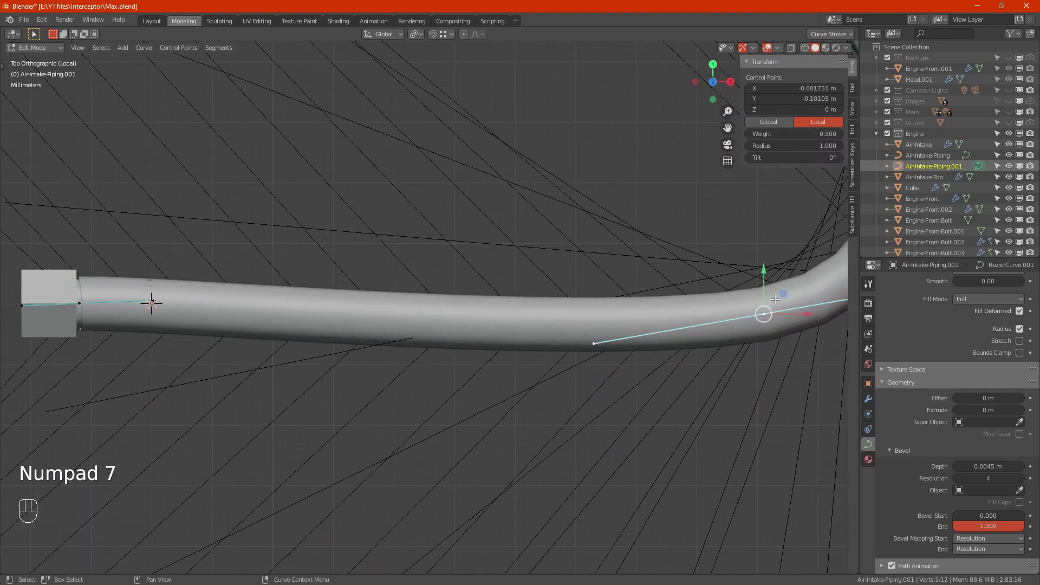
pyautogui.moveTo(764, 274); pyautogui.dragTo(763, 224)
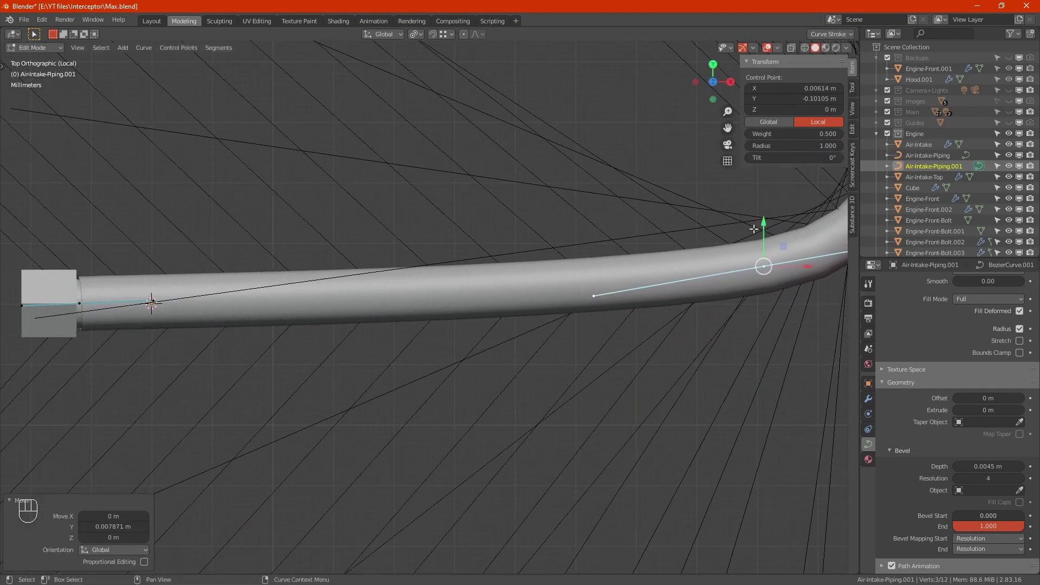
# - Scale the handles of the pipe's end point at the hex nut to 0 along Y and along Z
pyautogui.click(76, 302)
pyautogui.press('s')
pyautogui.press('y')
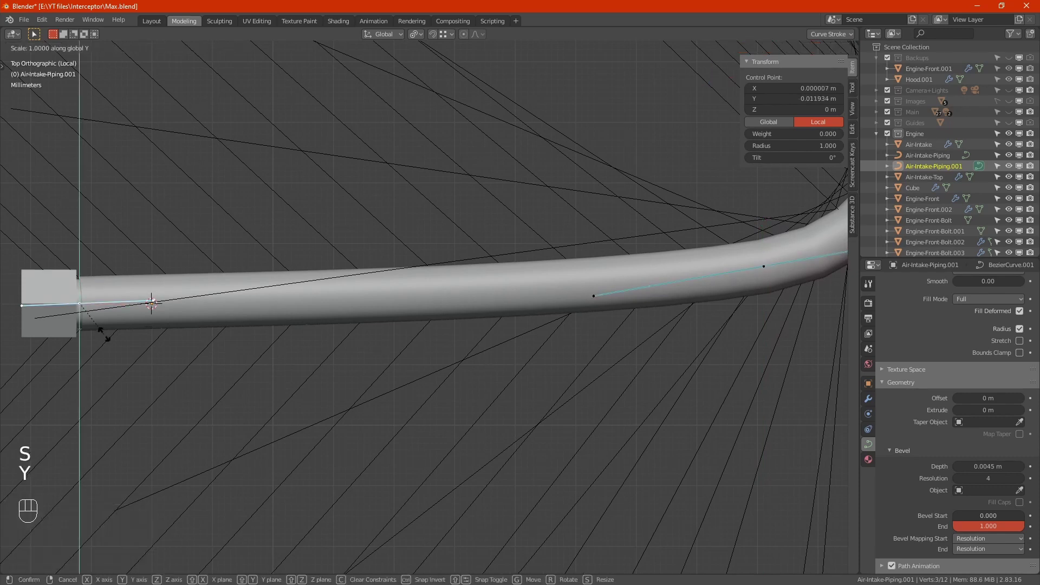
pyautogui.press('KP_0')
pyautogui.press('KP_Enter')
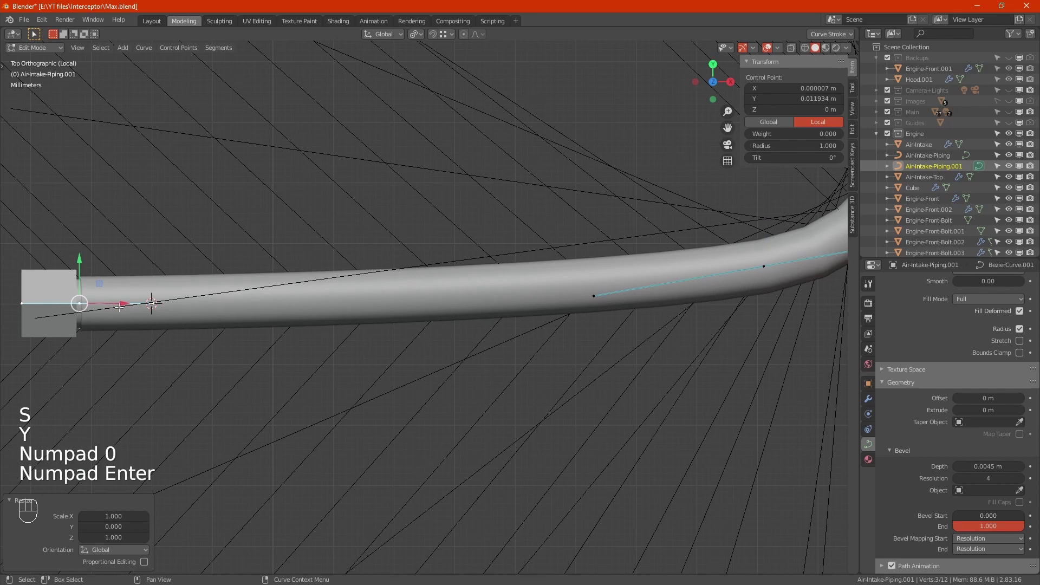
pyautogui.press('KP_1')
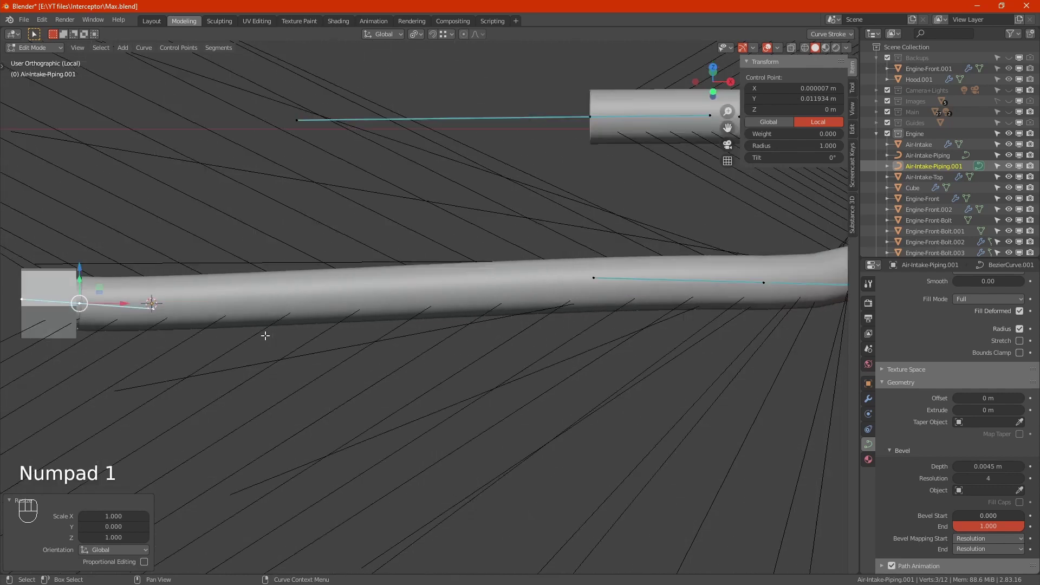
pyautogui.press('s')
pyautogui.press('z')
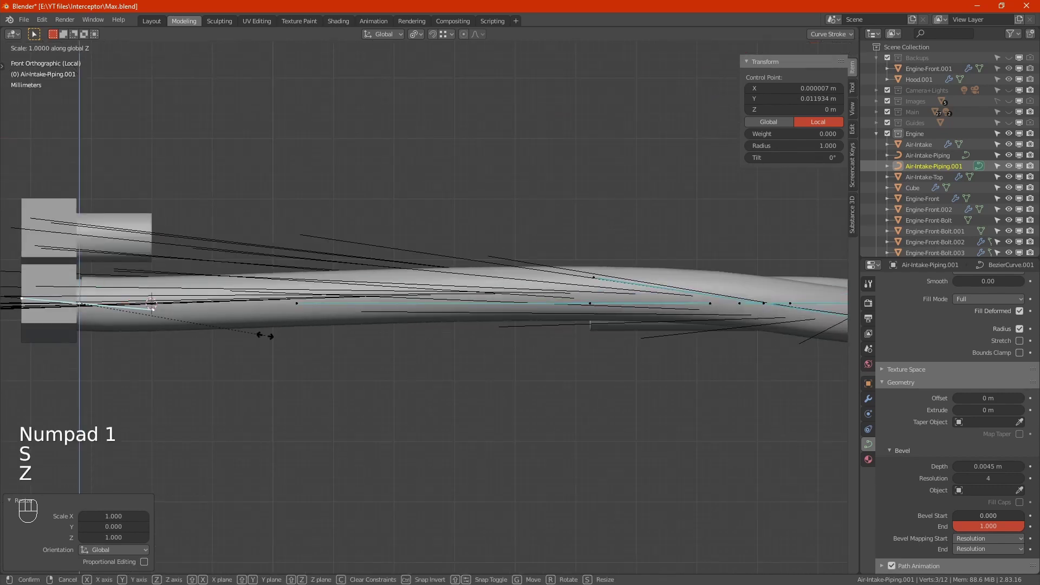
pyautogui.press('KP_0')
pyautogui.press('KP_Enter')
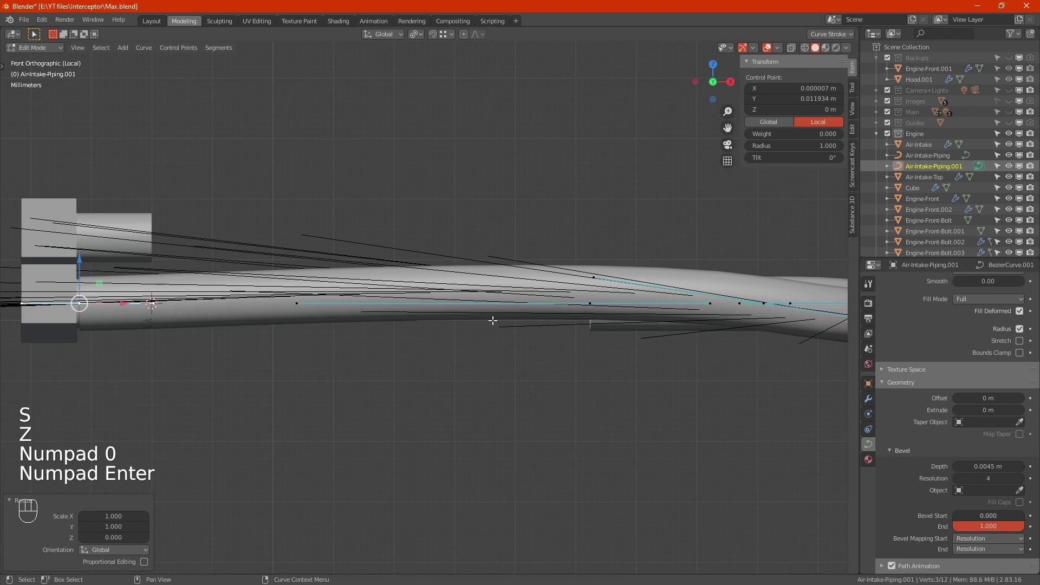
# - Move the two control points at the pipe's free end about -0.0708 m along X and 0.1824 m along Y towards the far fitting
pyautogui.scroll(-3, 350, 337)
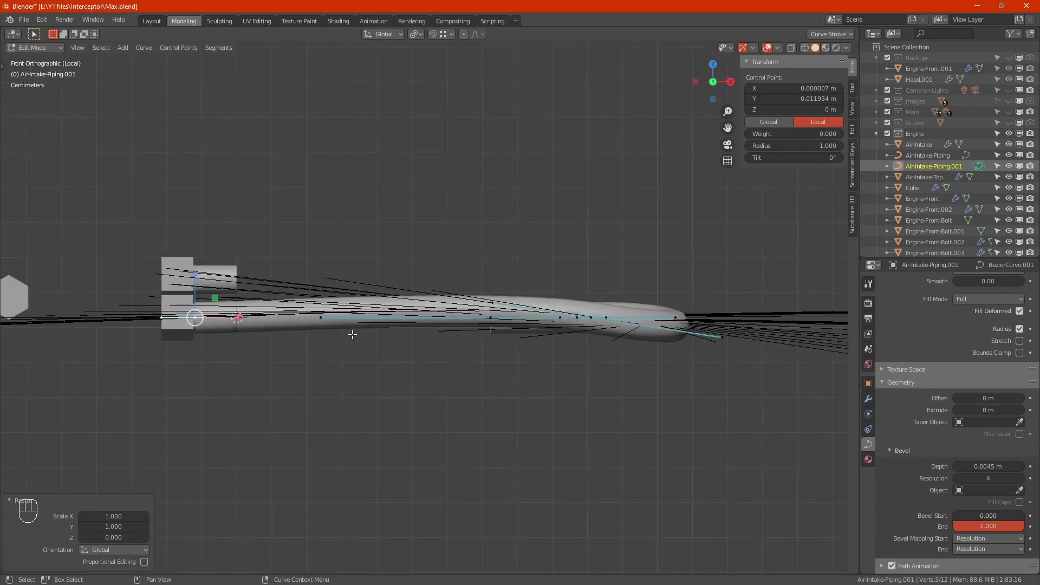
pyautogui.keyDown('alt'); pyautogui.moveTo(350, 336); pyautogui.dragTo(495, 197); pyautogui.keyUp('alt')
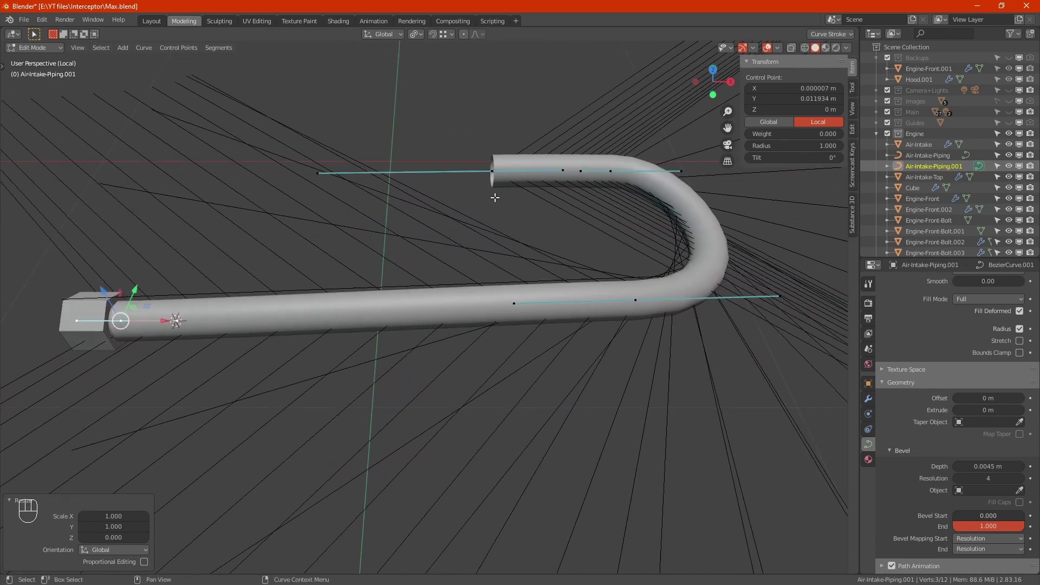
pyautogui.click(491, 168)
pyautogui.press('KP_7')
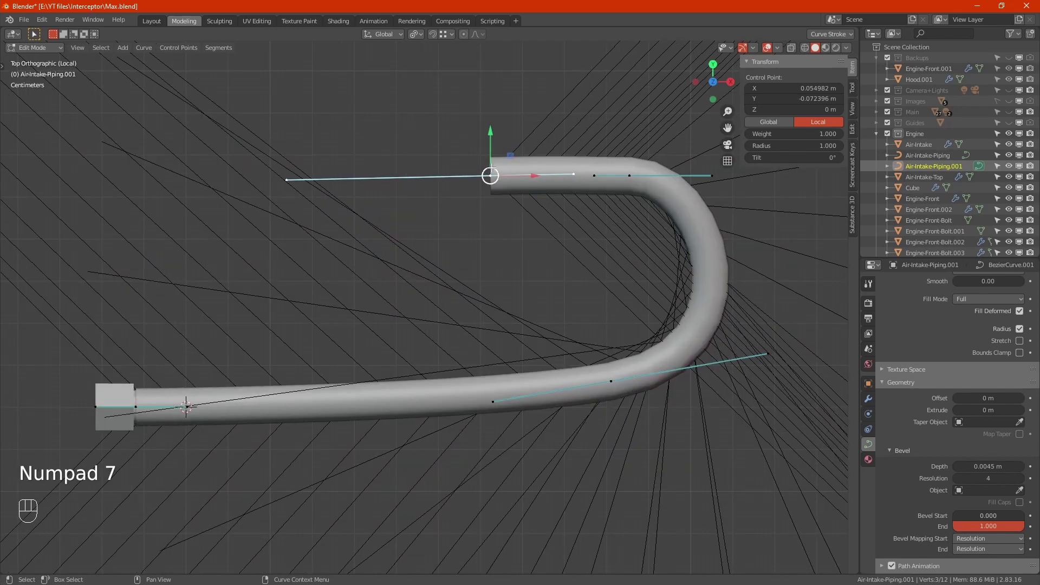
pyautogui.scroll(-3, 491, 175)
pyautogui.moveTo(421, 232); pyautogui.dragTo(410, 378, button='middle')
pyautogui.scroll(-7, 411, 377)
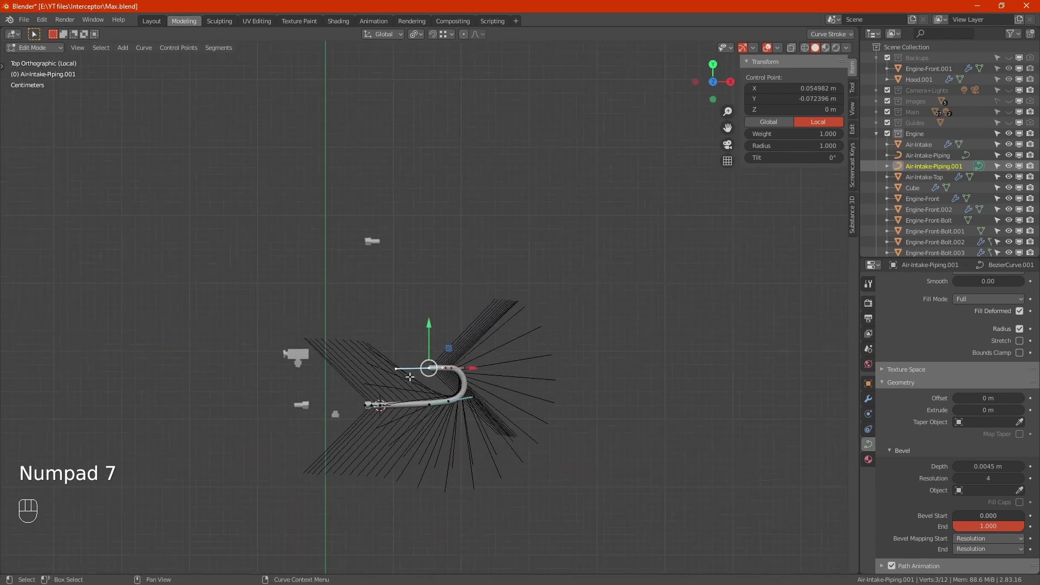
pyautogui.scroll(5, 425, 354)
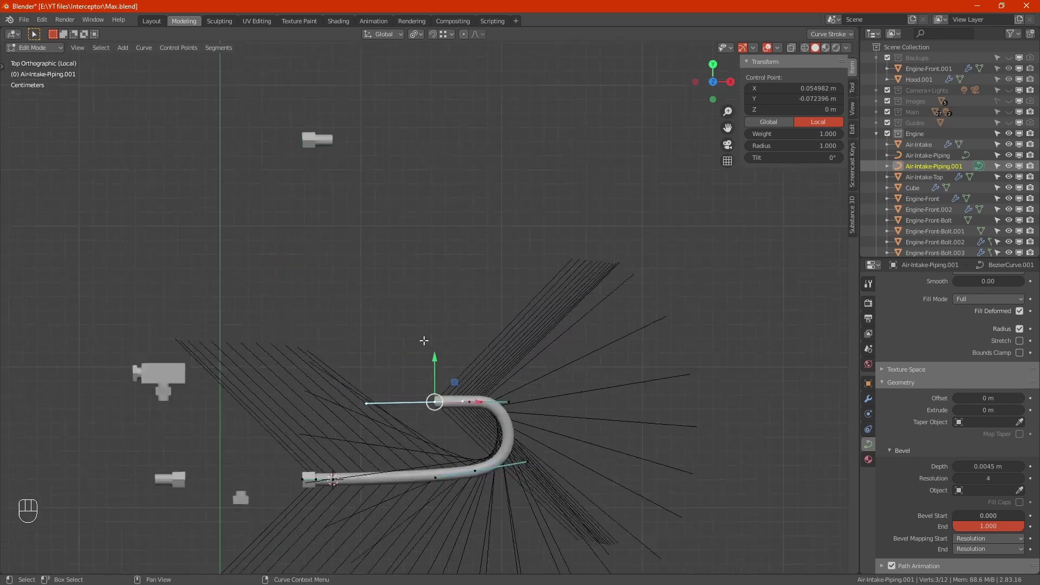
pyautogui.moveTo(374, 302); pyautogui.dragTo(544, 438)
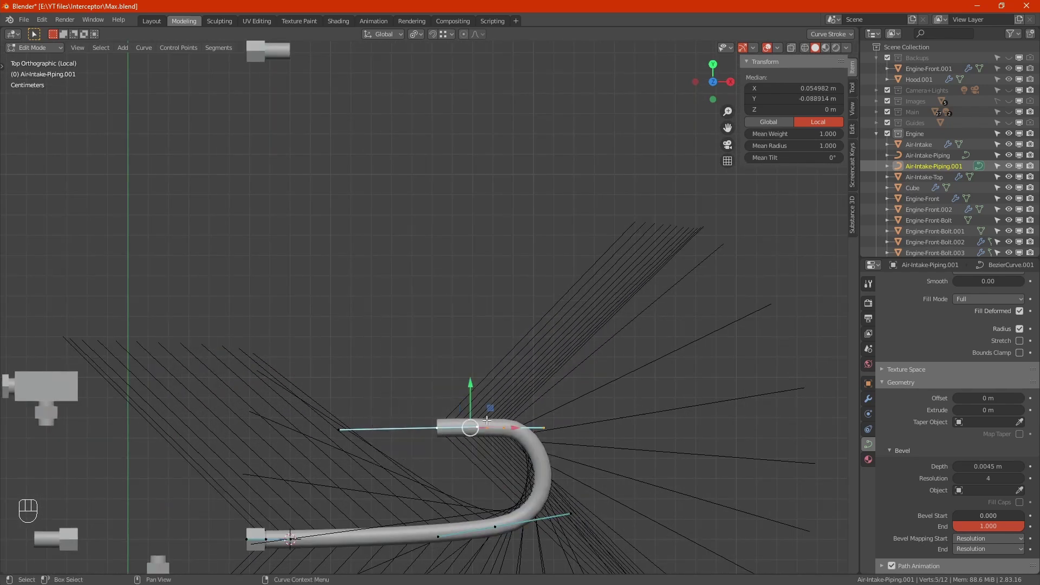
pyautogui.moveTo(470, 428); pyautogui.dragTo(338, 61)
# - Shift the same two control points about -0.0134 m along X and 0.0035 m along Y to seat the pipe end against the nut
pyautogui.keyDown('shift'); pyautogui.moveTo(338, 61); pyautogui.dragTo(381, 302, button='middle'); pyautogui.keyUp('shift')
pyautogui.scroll(4, 379, 295)
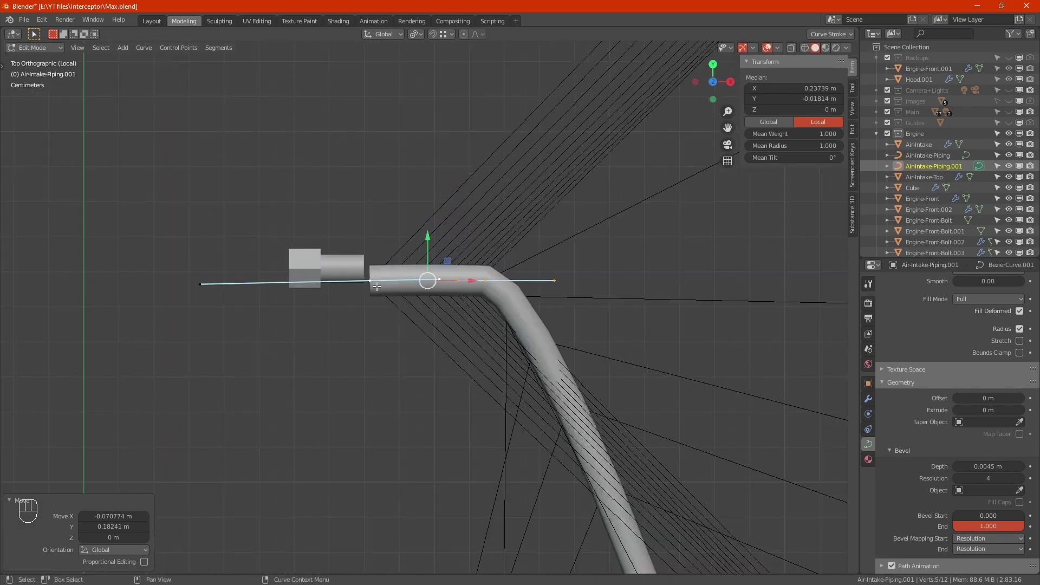
pyautogui.scroll(4, 377, 286)
pyautogui.moveTo(509, 270); pyautogui.dragTo(384, 244)
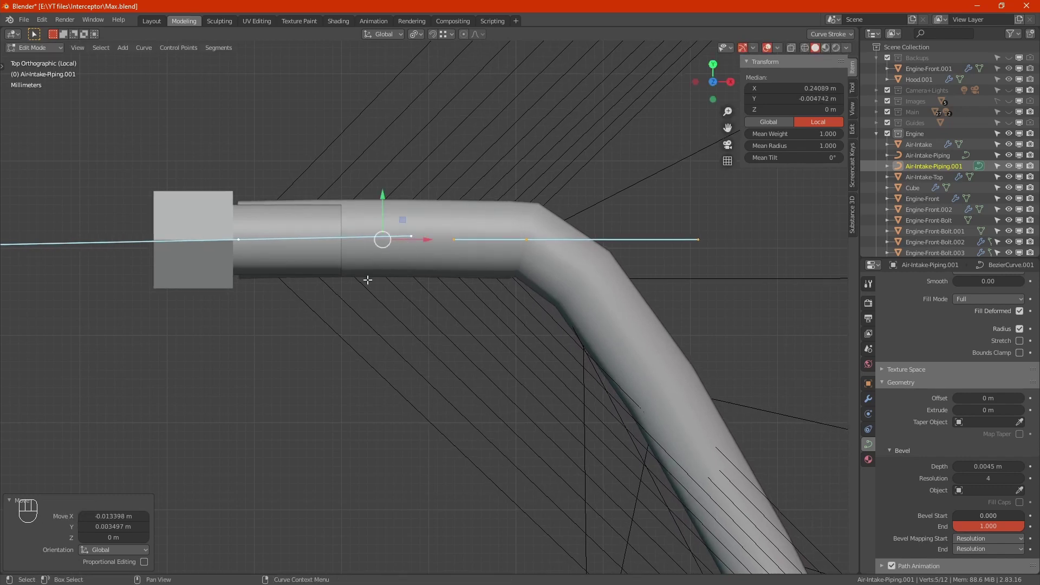
# - Scale the handles of the pipe's end point at the far fitting to 0 along Y and along Z
pyautogui.click(242, 240)
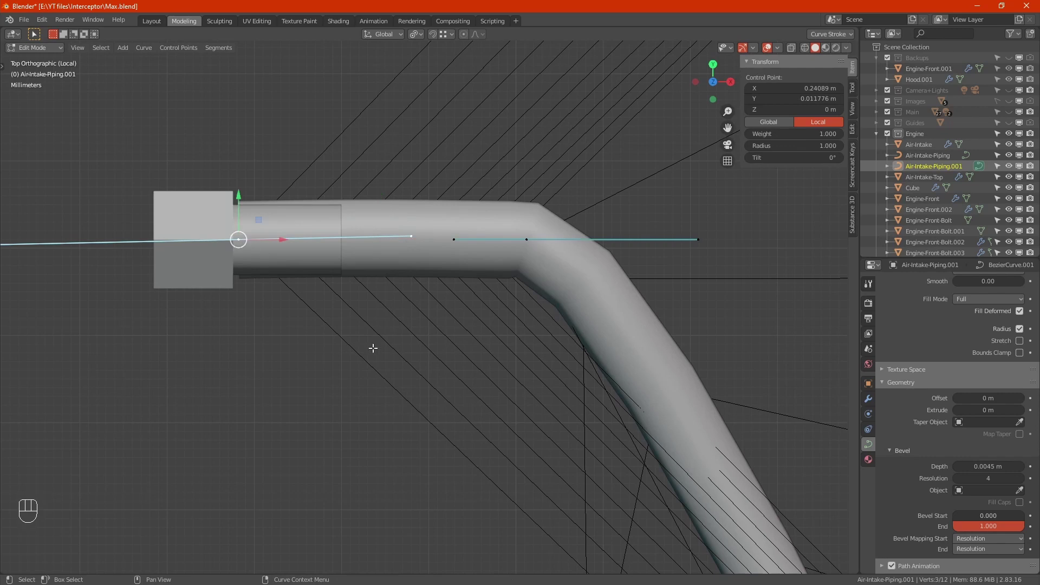
pyautogui.press('s')
pyautogui.press('y')
pyautogui.press('KP_0')
pyautogui.press('KP_Enter')
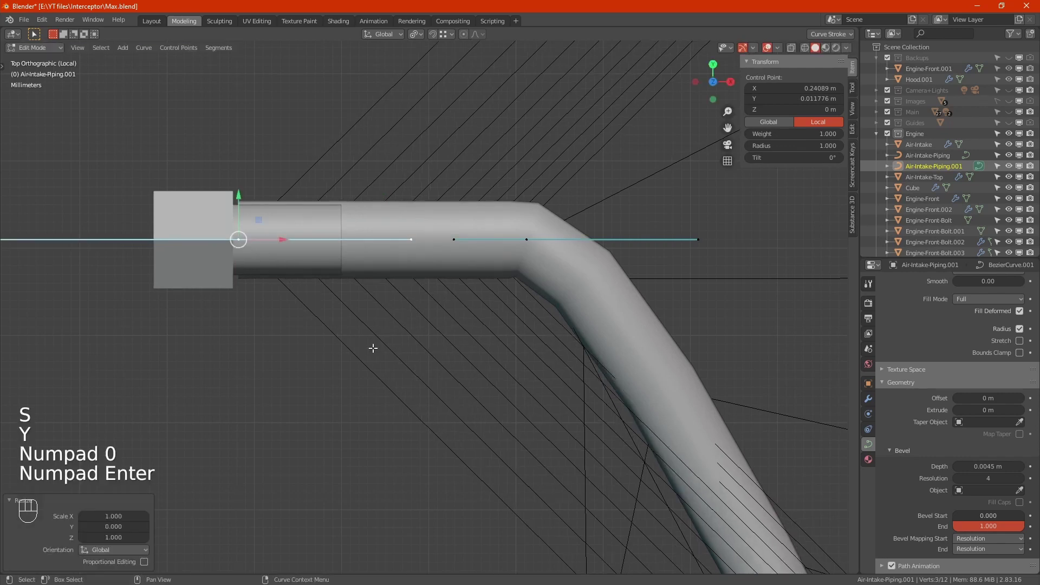
pyautogui.press('s')
pyautogui.press('z')
pyautogui.press('KP_0')
pyautogui.press('KP_Enter')
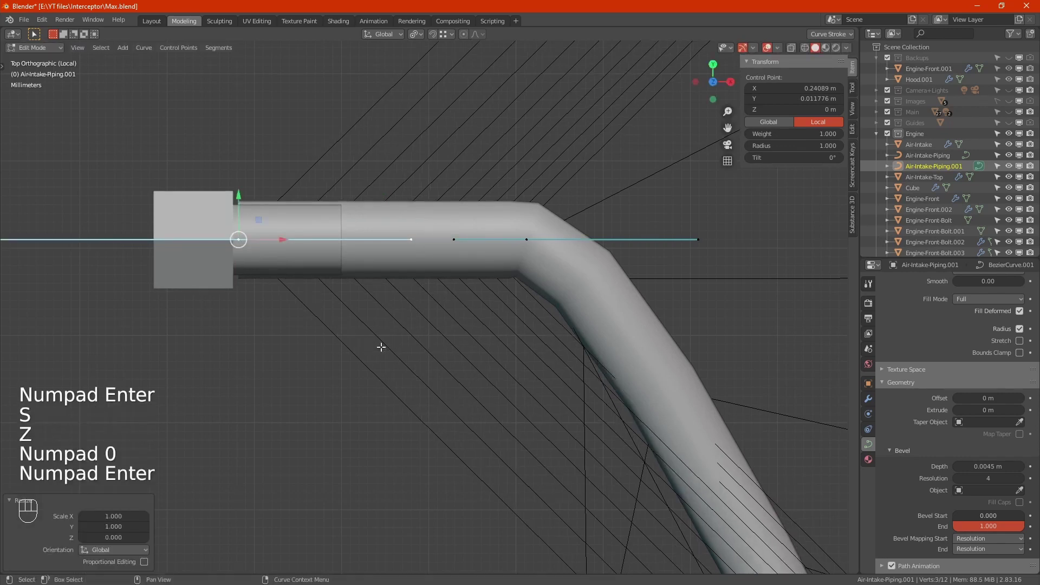
# - Move the control point next to the far fitting about 0.016 m along X and -0.0076 m along Y
pyautogui.click(525, 242)
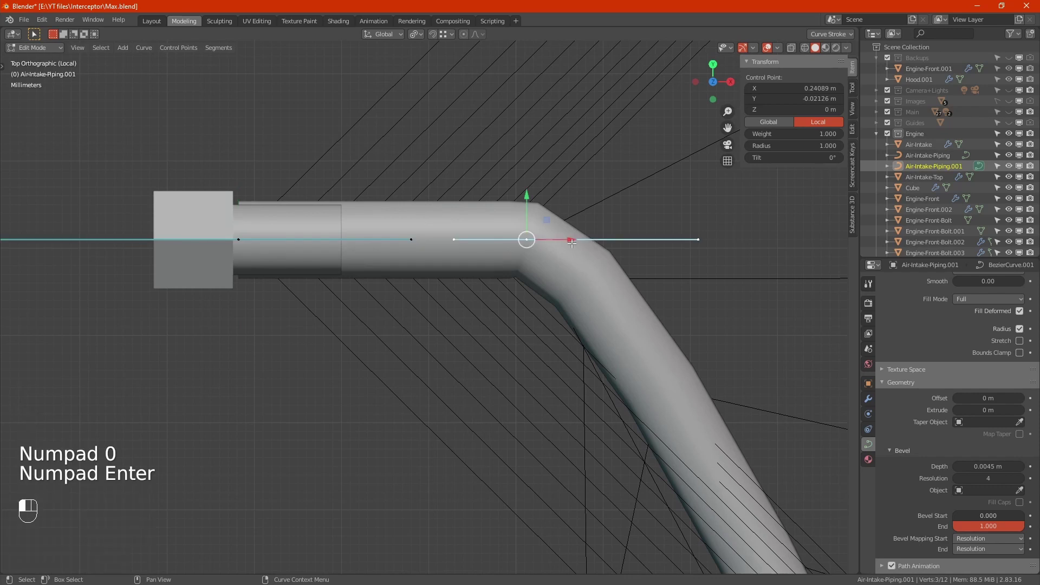
pyautogui.moveTo(572, 243); pyautogui.dragTo(712, 242)
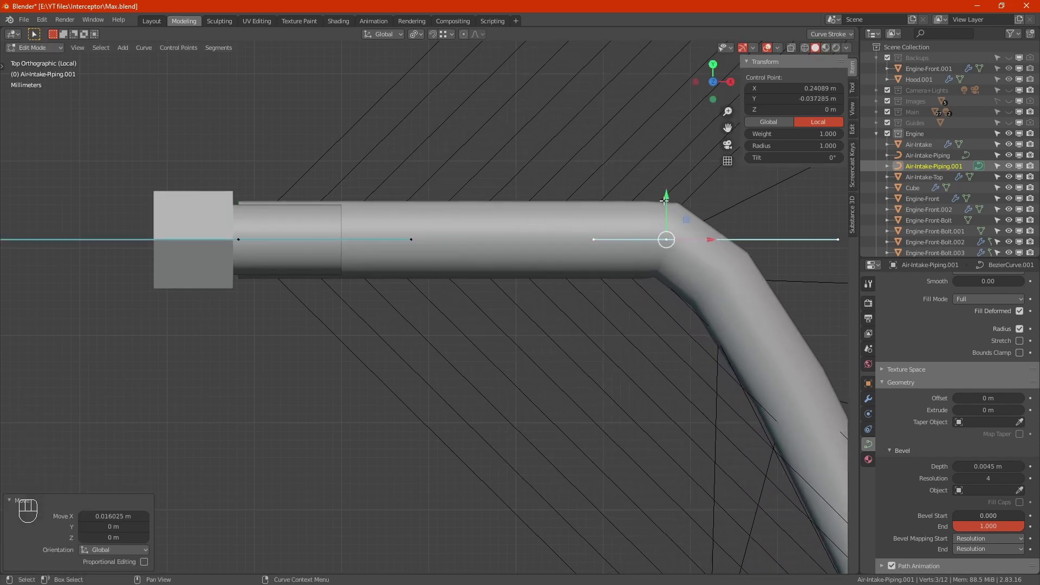
pyautogui.moveTo(664, 200); pyautogui.dragTo(586, 305)
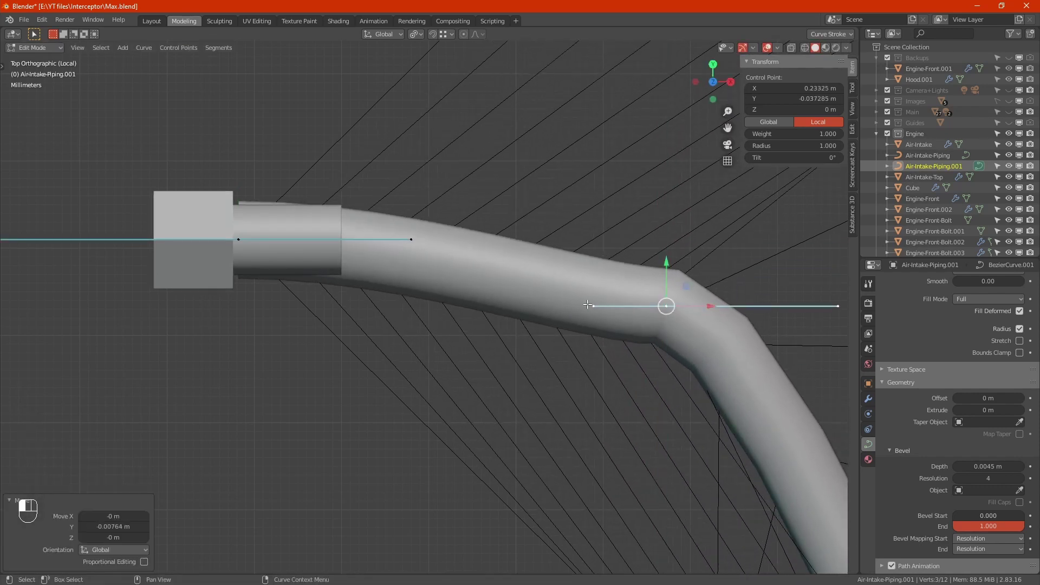
# - Move that control point's fitting-side handle about -0.0114 m along X and 0.008 m along Y
pyautogui.click(587, 305)
pyautogui.press('g')
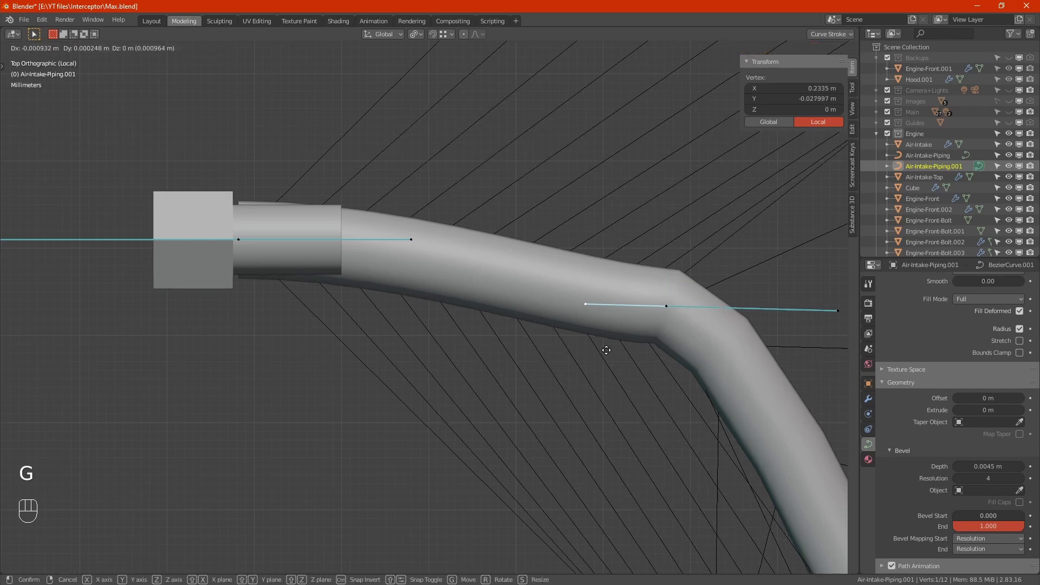
pyautogui.click(515, 284)
# - Move the control point at the bend near the first hex nut about -0.035 m along X
pyautogui.scroll(-2, 573, 372)
pyautogui.keyDown('shift'); pyautogui.moveTo(573, 372); pyautogui.dragTo(466, 319, button='middle'); pyautogui.keyUp('shift')
pyautogui.scroll(-2, 383, 312)
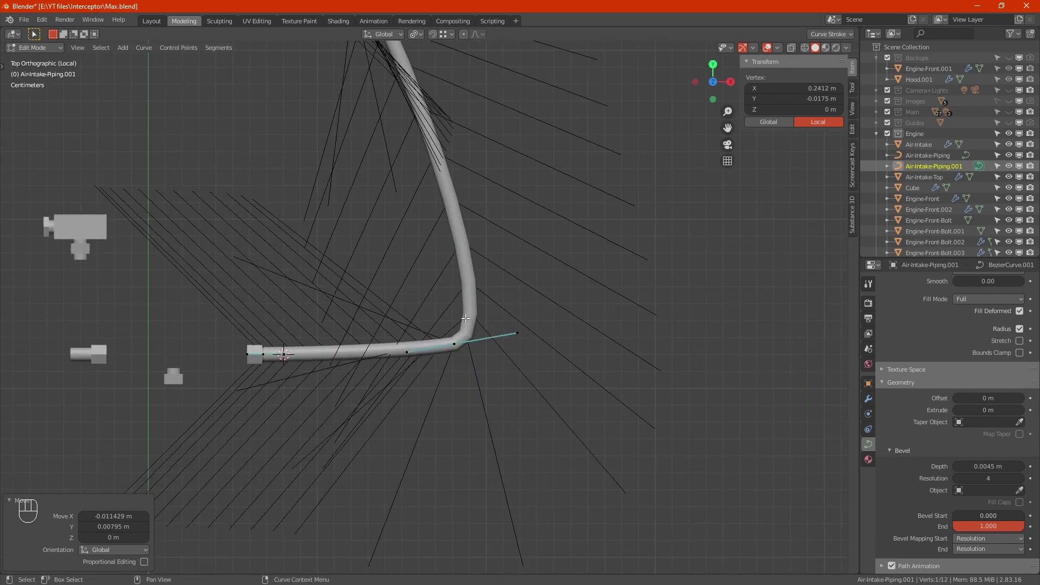
pyautogui.click(461, 360)
pyautogui.moveTo(484, 350); pyautogui.dragTo(430, 344)
# - Move the bend point's outer handle about -0.0103 m in X and 0.0282 m in Y, and the point itself about -0.0042 m and 0.0173 m
pyautogui.click(457, 333)
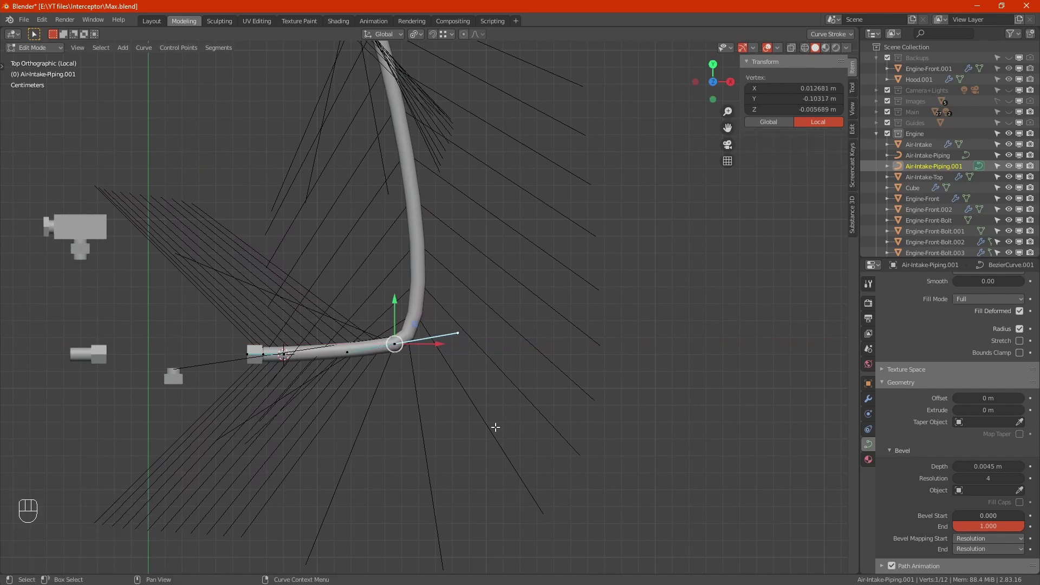
pyautogui.press('g')
pyautogui.click(478, 379)
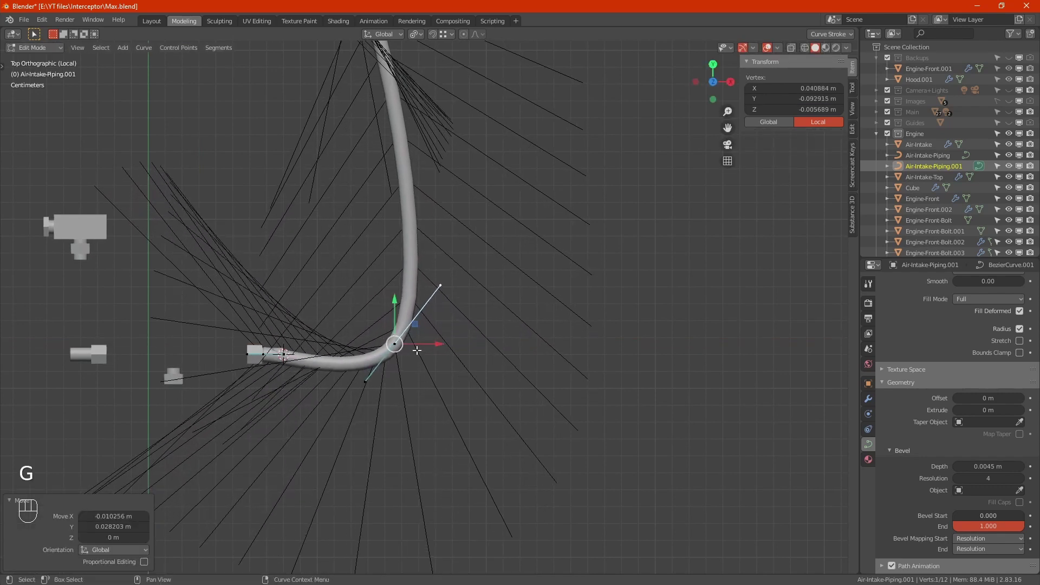
pyautogui.click(396, 344)
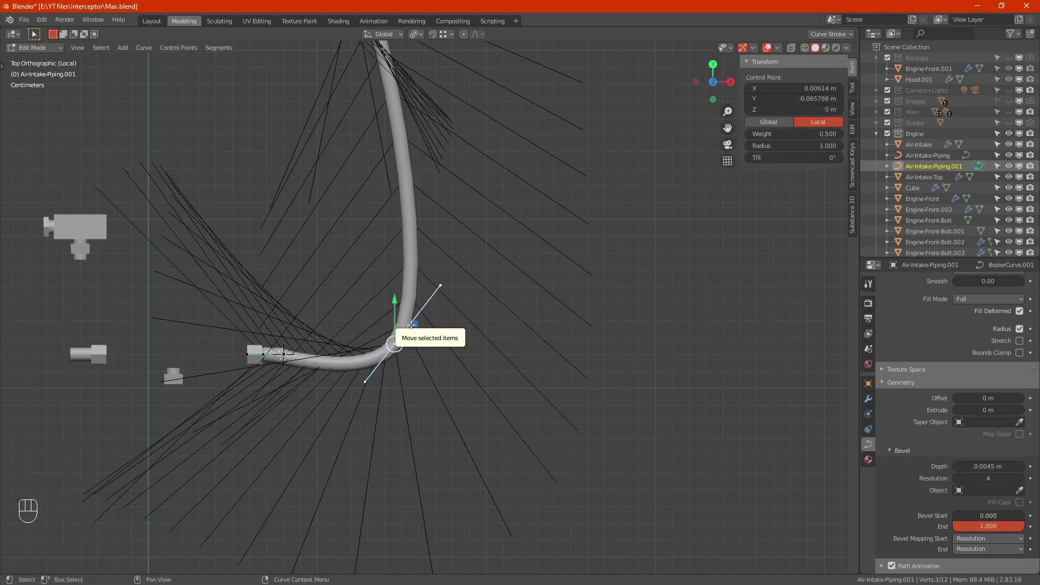
pyautogui.moveTo(409, 327); pyautogui.dragTo(406, 295)
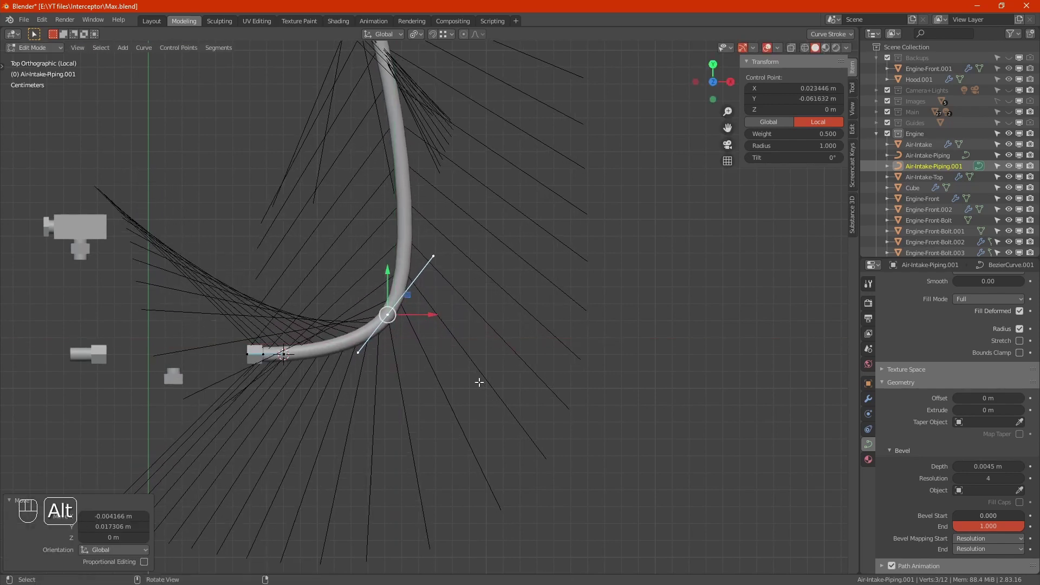
# - Raise the two control points at the far fitting about 0.011 m along Z to align the pipe with the nut
pyautogui.keyDown('alt'); pyautogui.moveTo(478, 379); pyautogui.dragTo(442, 278); pyautogui.keyUp('alt')
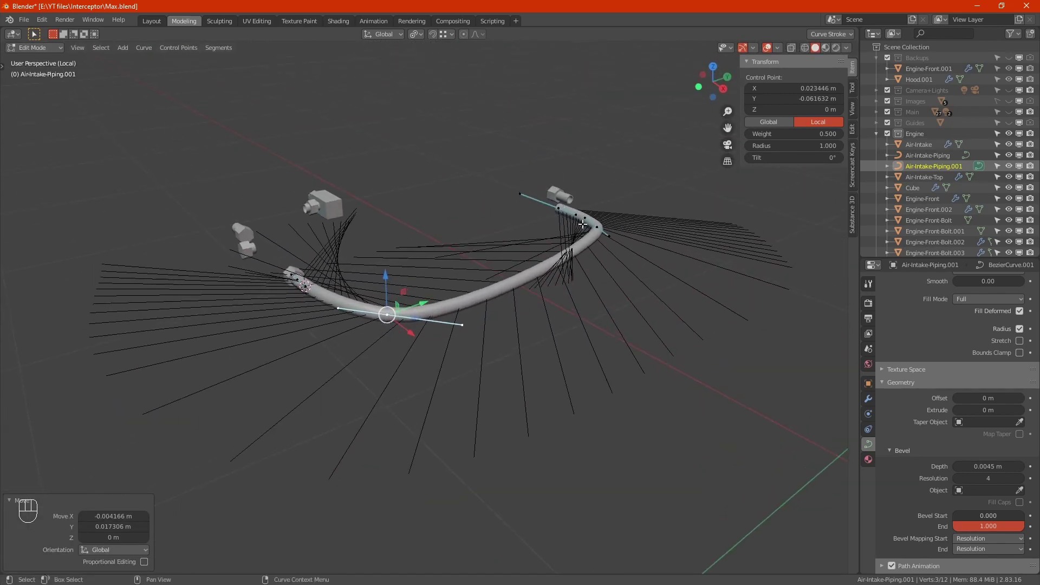
pyautogui.keyDown('shift'); pyautogui.click(566, 215); pyautogui.keyUp('shift')
pyautogui.scroll(6, 560, 217)
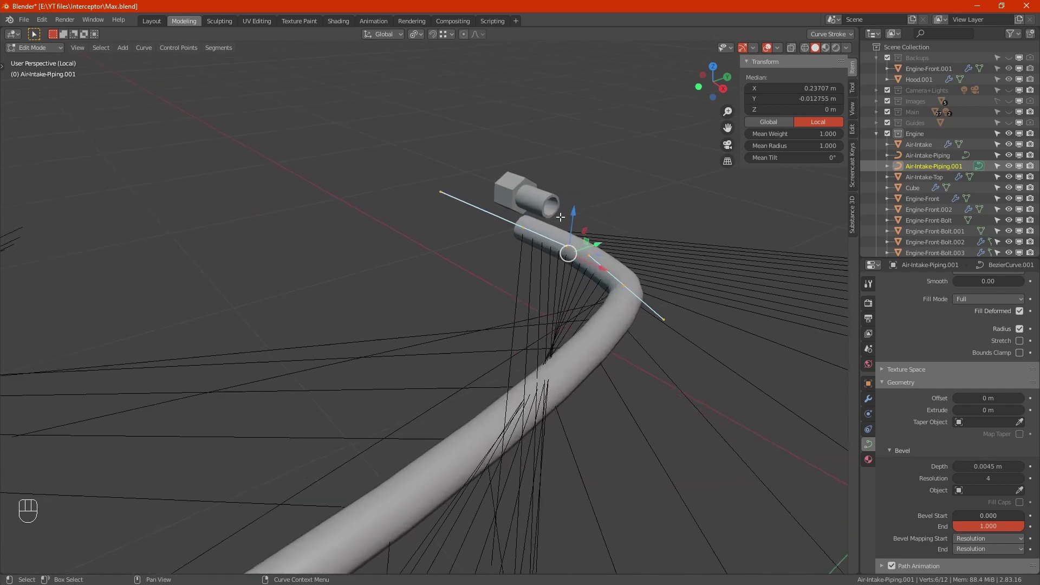
pyautogui.scroll(1, 560, 217)
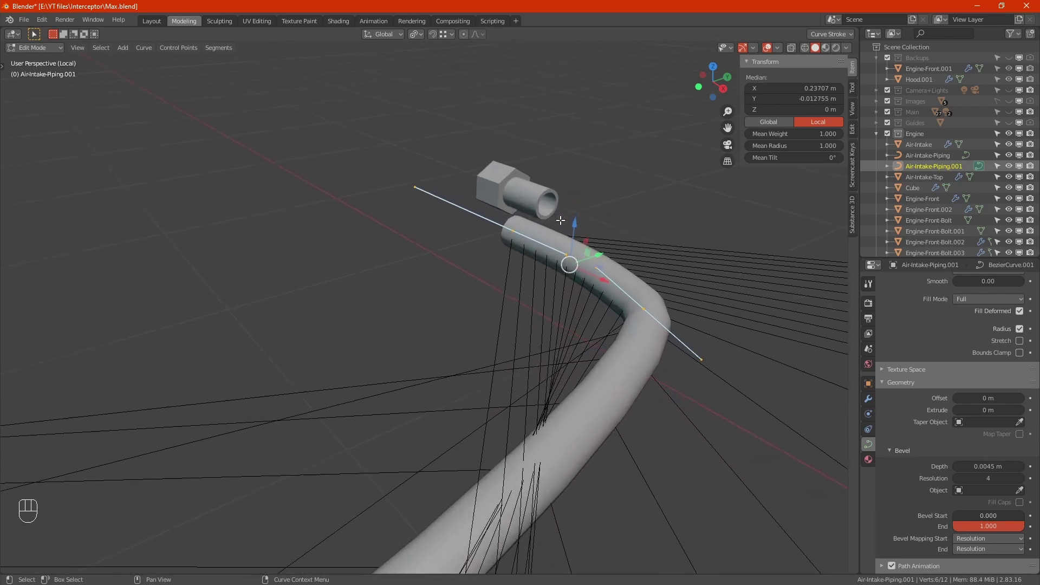
pyautogui.moveTo(575, 225); pyautogui.dragTo(415, 226)
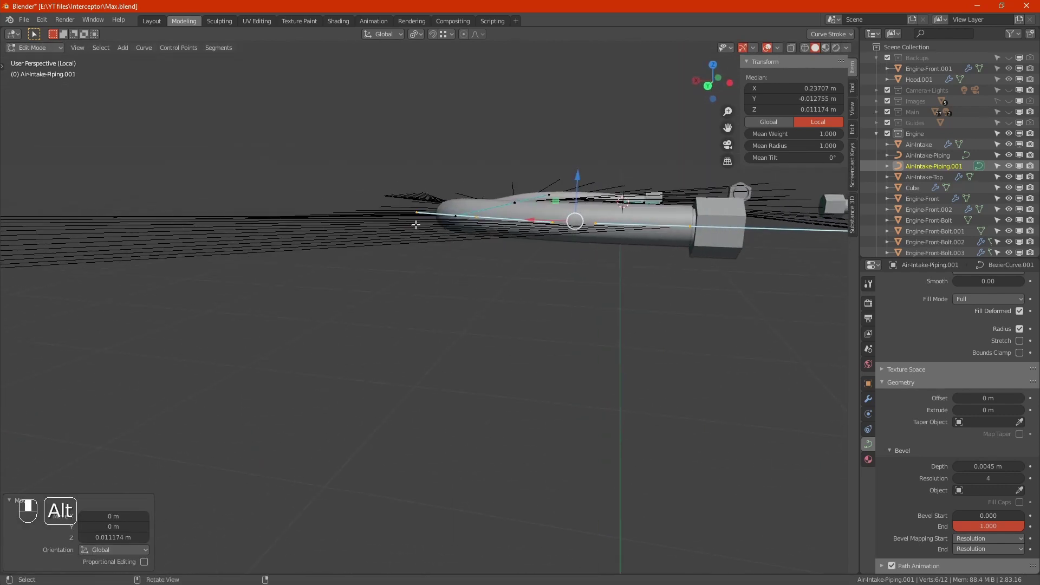
pyautogui.keyDown('alt'); pyautogui.moveTo(733, 239); pyautogui.dragTo(695, 218); pyautogui.keyUp('alt')
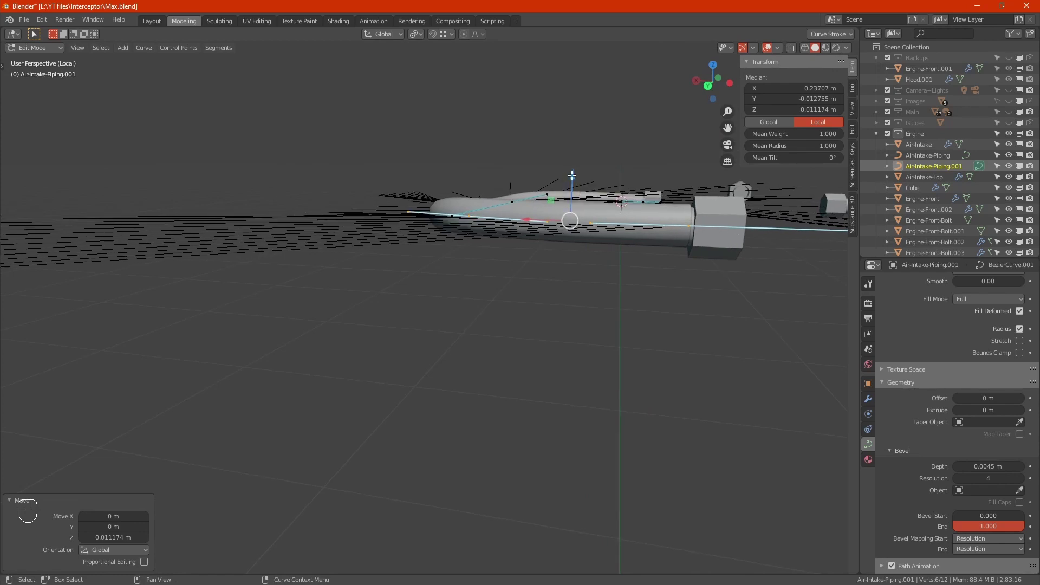
pyautogui.moveTo(572, 176); pyautogui.dragTo(578, 162)
# - Select the pipe's end control point at the far fitting and inspect its alignment with the hex nut up close
pyautogui.keyDown('alt'); pyautogui.moveTo(611, 224); pyautogui.dragTo(616, 344); pyautogui.keyUp('alt')
pyautogui.click(620, 309)
pyautogui.press('KP_Decimal')
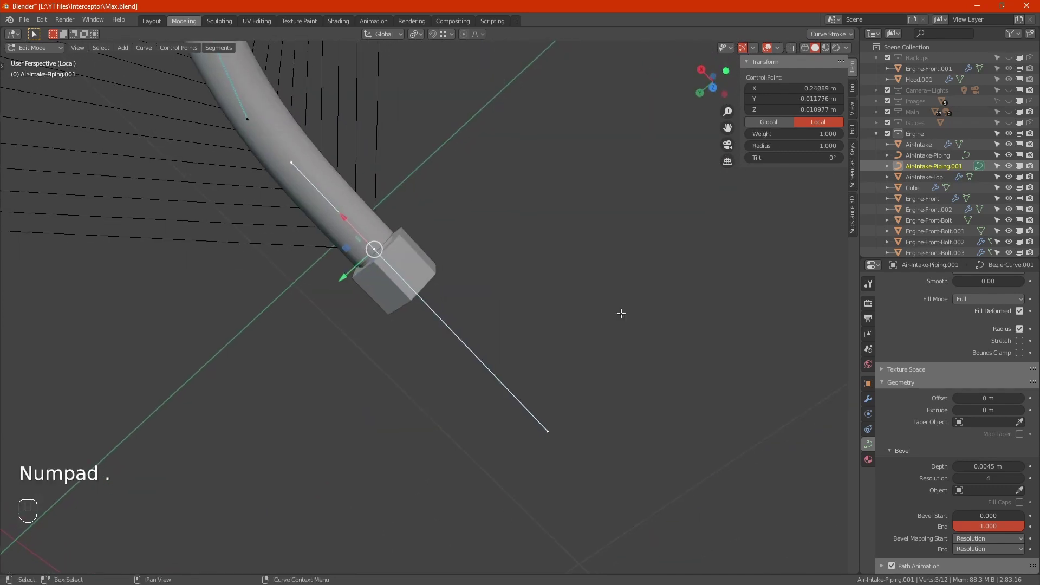
pyautogui.keyDown('alt'); pyautogui.moveTo(453, 288); pyautogui.dragTo(303, 195); pyautogui.keyUp('alt')
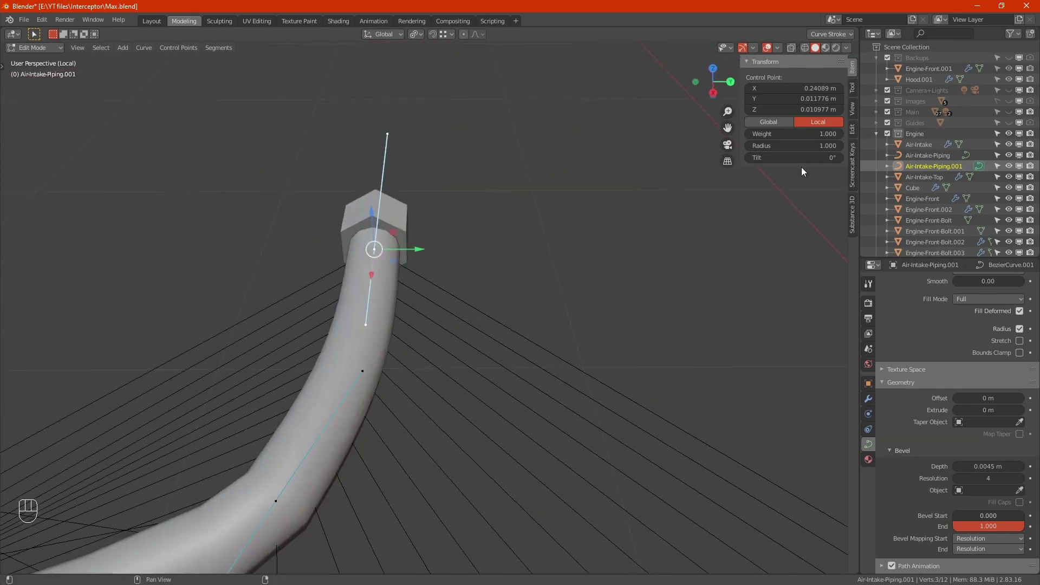
# - Switch the viewport to material preview, leave curve editing, and exit local view to show the pipe within the full supercharger assembly
pyautogui.click(828, 48)
pyautogui.scroll(-8, 419, 389)
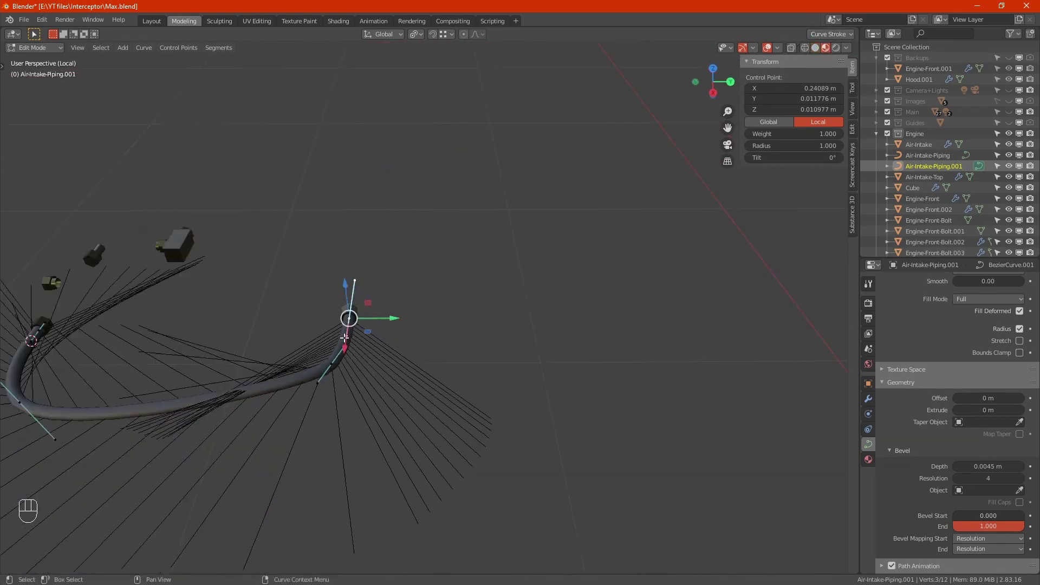
pyautogui.press('Tab')
pyautogui.click(227, 363)
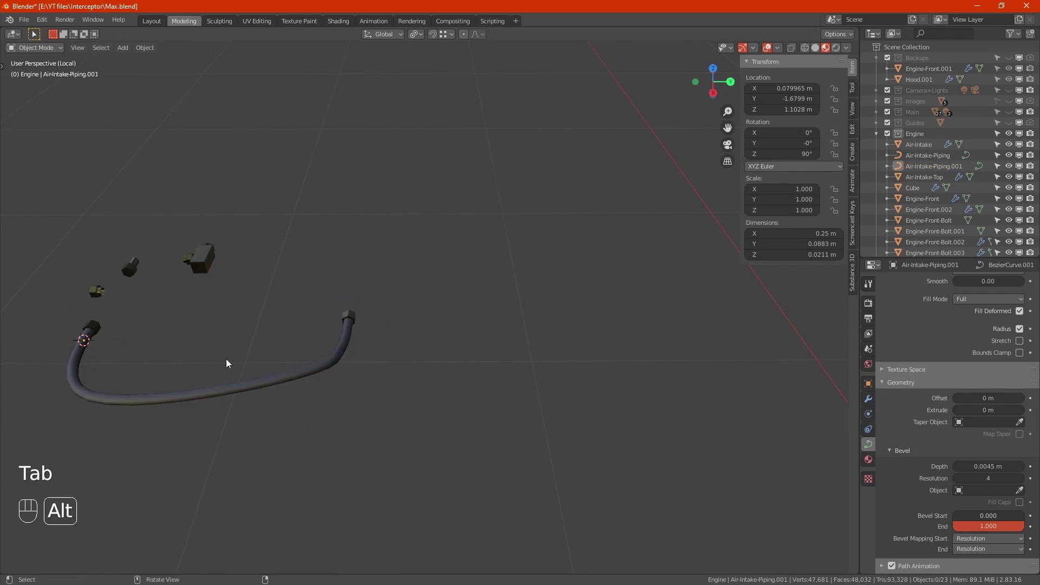
pyautogui.keyDown('alt'); pyautogui.moveTo(227, 363); pyautogui.dragTo(460, 322); pyautogui.keyUp('alt')
pyautogui.press('KP_Divide')
# - Edit the second intake pipe again and raise its bend control point near the front hex nut about 0.0103 m along Z
pyautogui.click(521, 301)
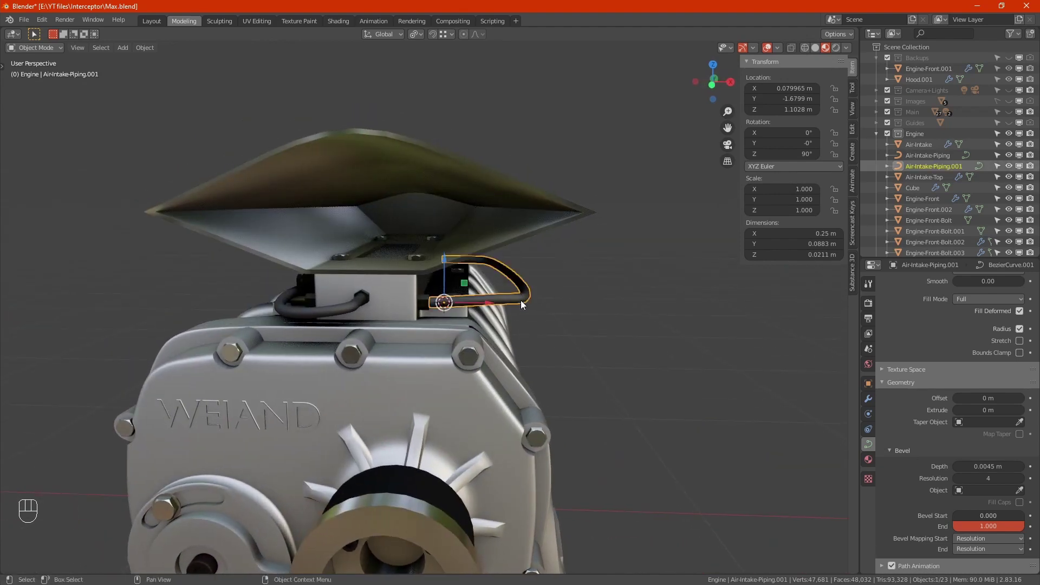
pyautogui.press('Tab')
pyautogui.scroll(7, 521, 301)
pyautogui.moveTo(547, 345); pyautogui.dragTo(464, 332)
pyautogui.click(475, 300)
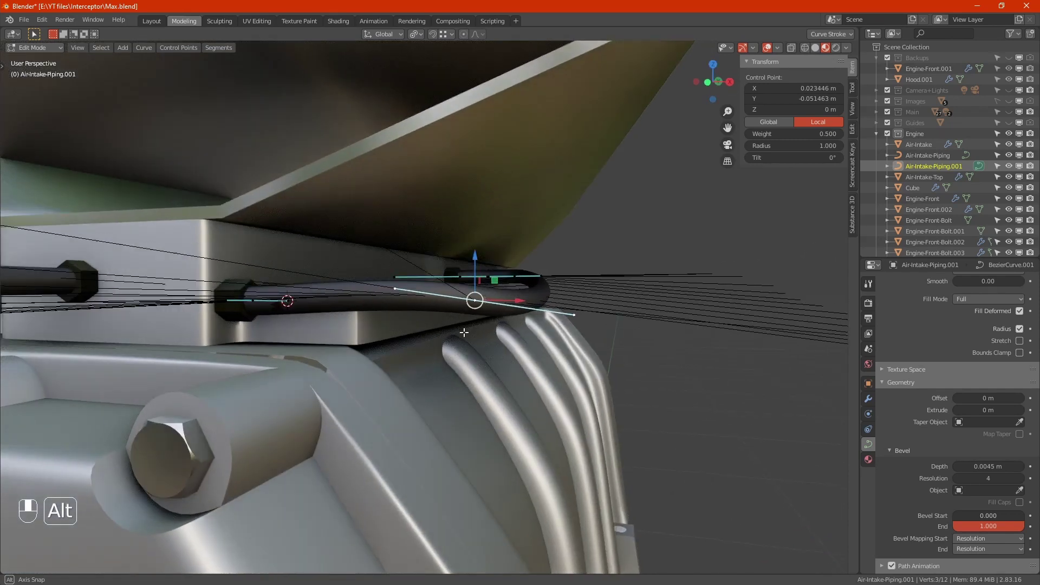
pyautogui.moveTo(473, 260); pyautogui.dragTo(473, 226)
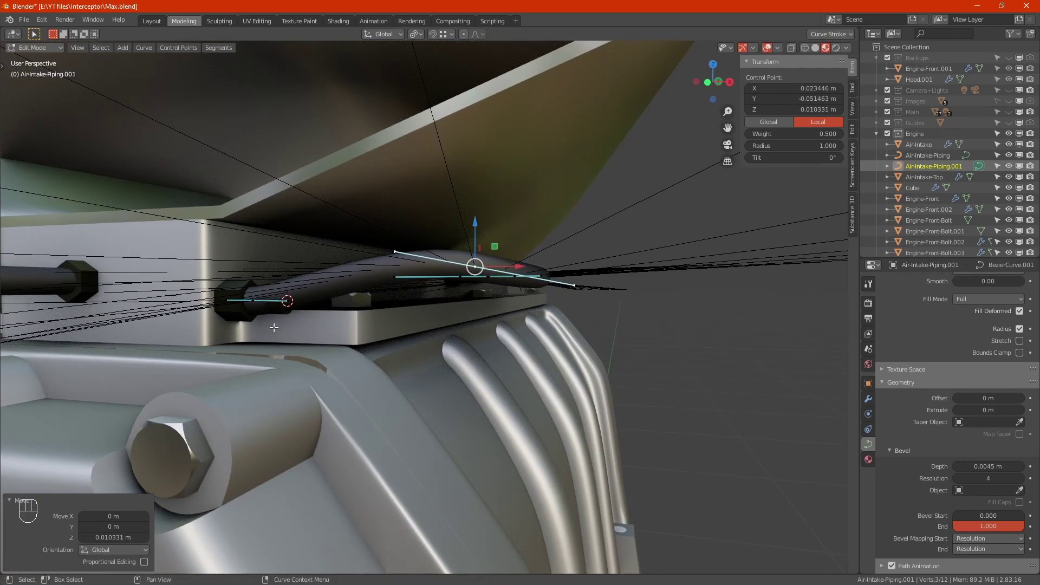
# - Lower the bend point's handle facing the front hex nut about 0.0145 m along Z
pyautogui.click(395, 253)
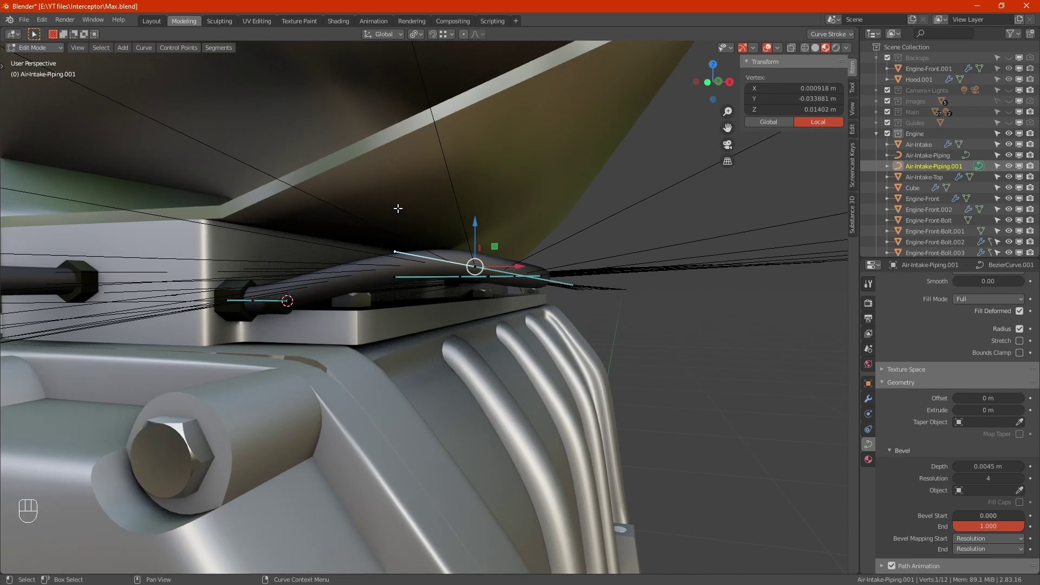
pyautogui.press('g')
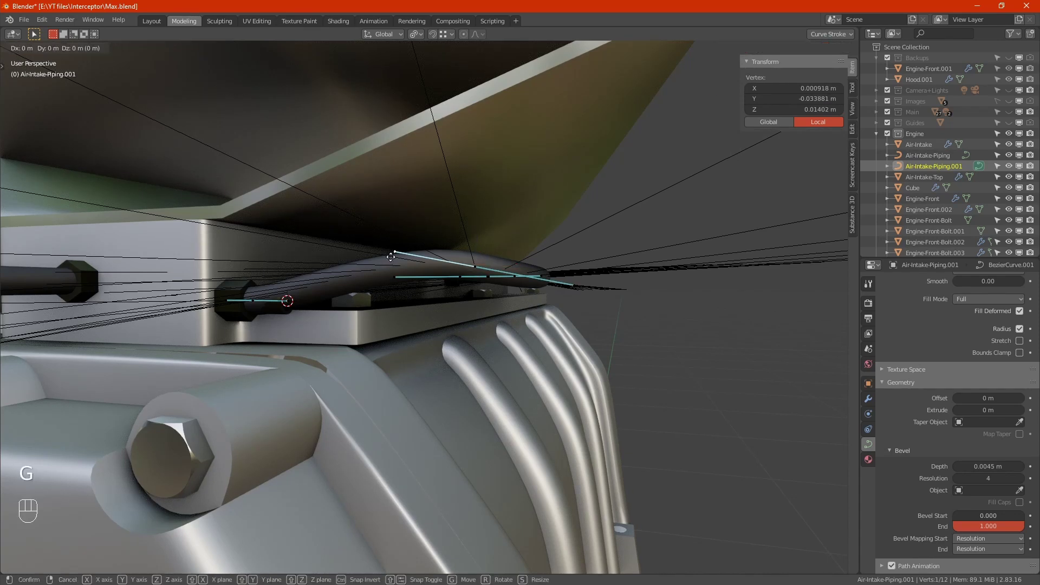
pyautogui.press('z')
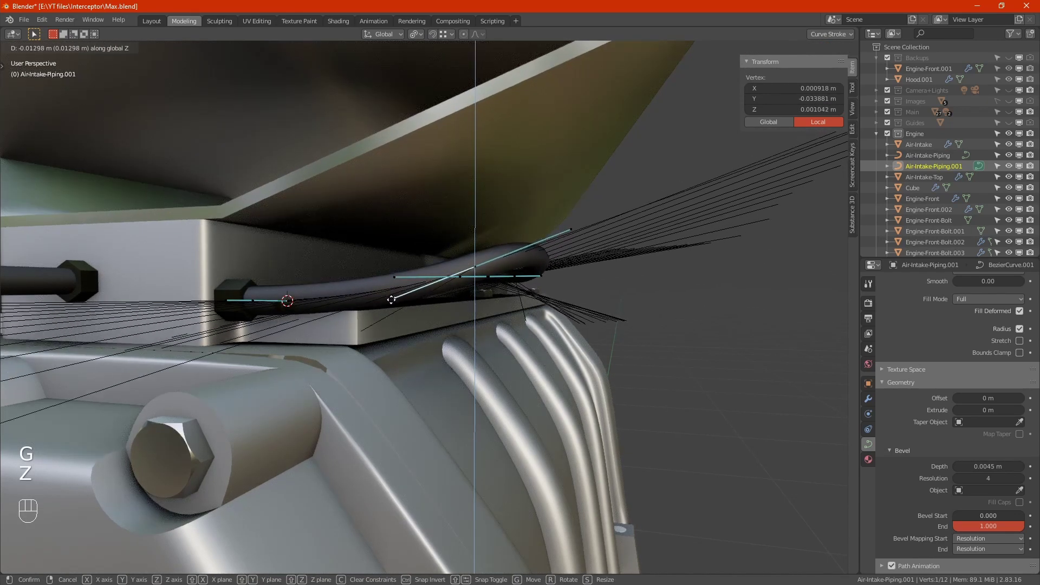
pyautogui.click(391, 303)
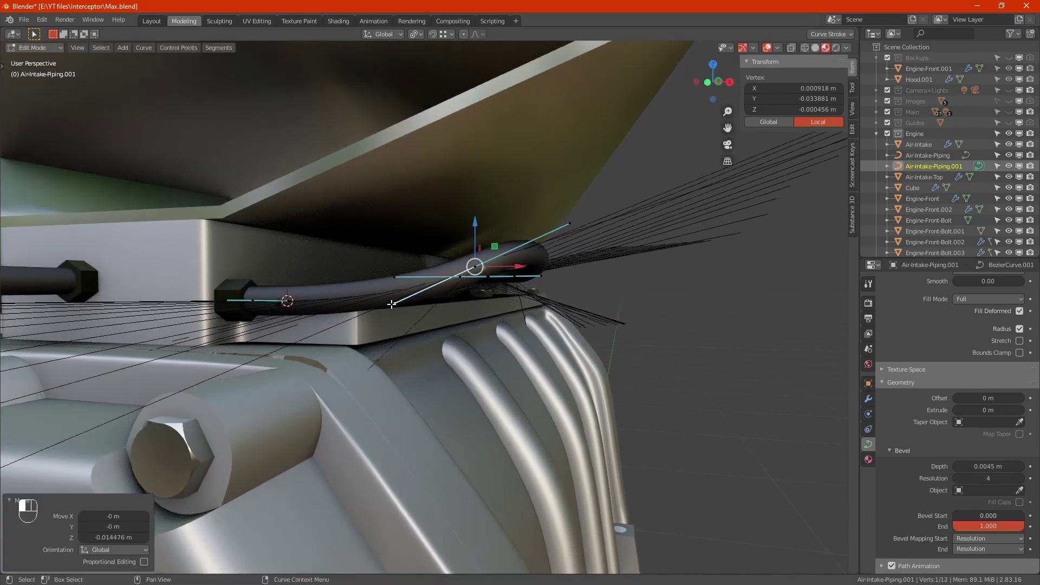
# - Extend the handle of the pipe's end point at the front hex nut about 0.0149 m along X and finish editing the curve
pyautogui.keyDown('alt'); pyautogui.moveTo(384, 306); pyautogui.dragTo(305, 341, button='middle'); pyautogui.keyUp('alt')
pyautogui.keyDown('alt'); pyautogui.moveTo(386, 308); pyautogui.dragTo(399, 297, button='middle'); pyautogui.keyUp('alt')
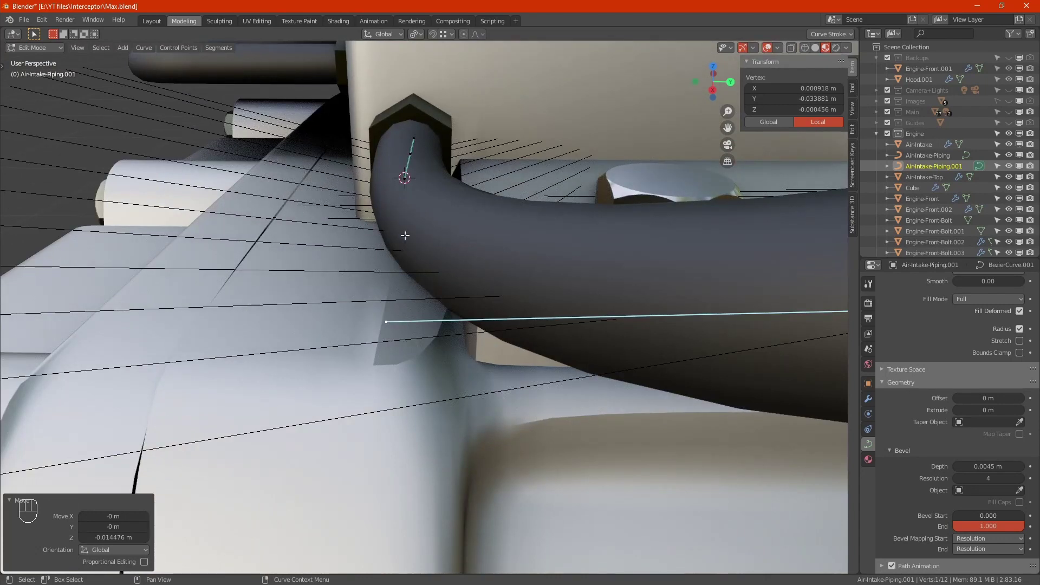
pyautogui.keyDown('alt'); pyautogui.moveTo(402, 233); pyautogui.dragTo(436, 210, button='middle'); pyautogui.keyUp('alt')
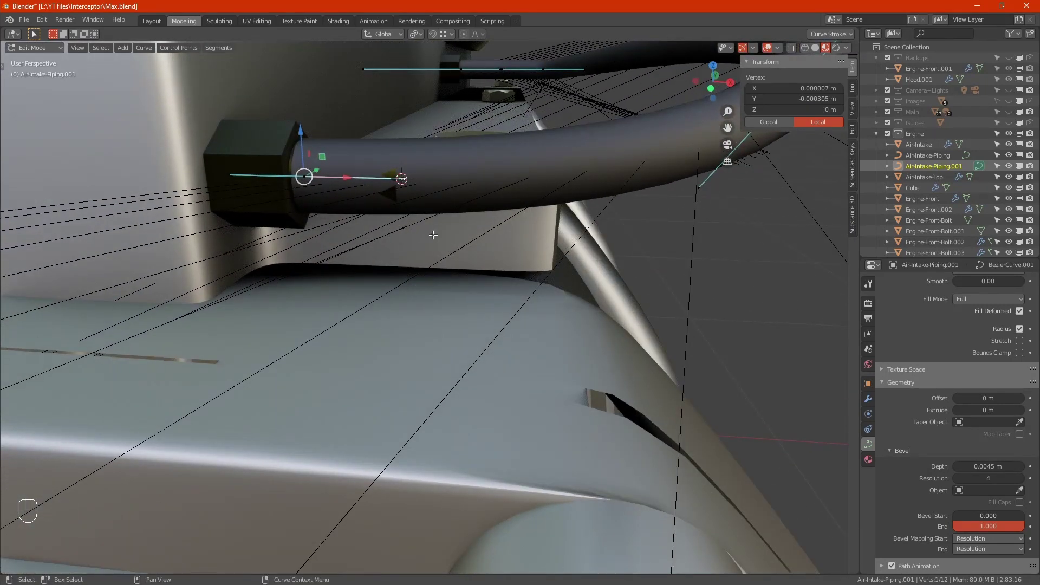
pyautogui.press('g')
pyautogui.press('x')
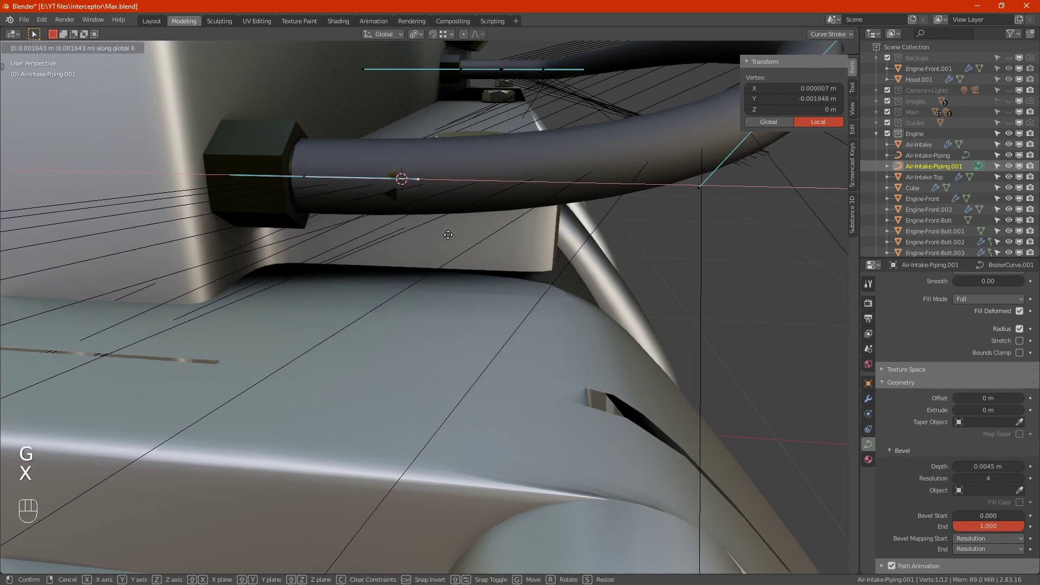
pyautogui.click(556, 231)
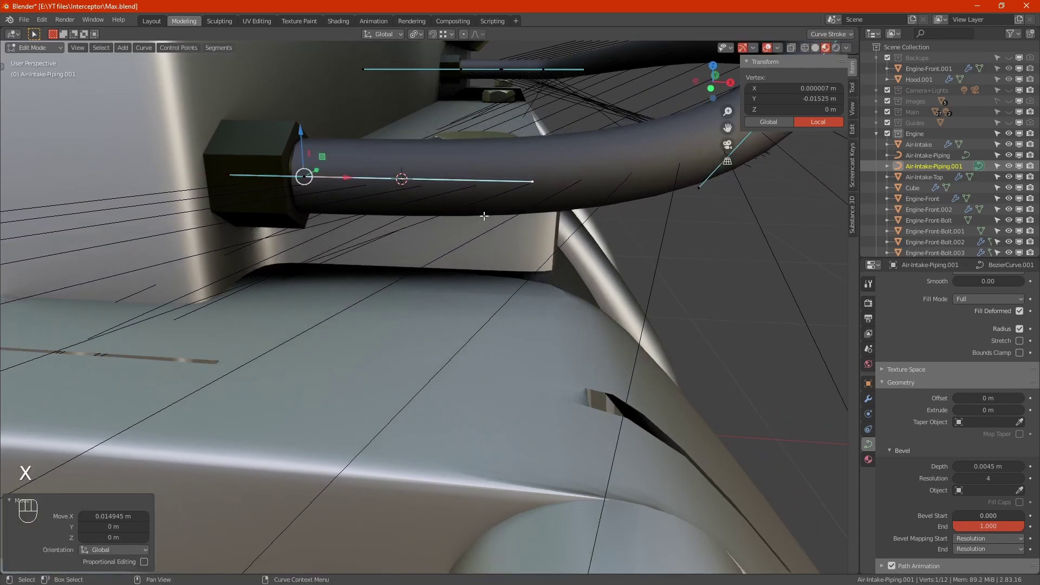
pyautogui.keyDown('alt'); pyautogui.moveTo(402, 224); pyautogui.dragTo(383, 302); pyautogui.keyUp('alt')
pyautogui.press('Tab')
# - Examine the routing of both pipes around the air intake base from the side and the front
pyautogui.scroll(-3, 331, 426)
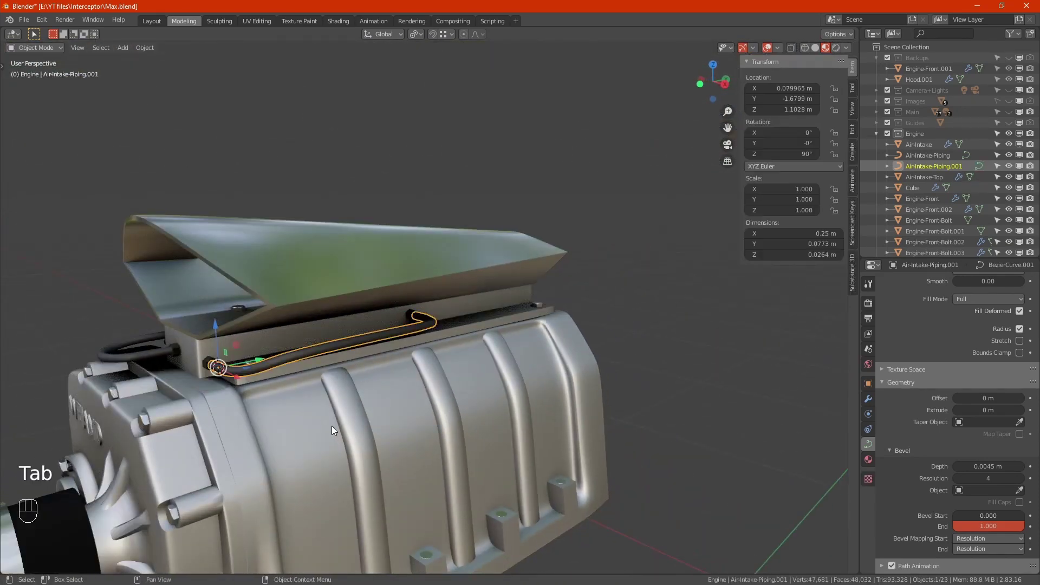
pyautogui.moveTo(331, 425); pyautogui.dragTo(545, 271, button='middle')
pyautogui.keyDown('alt'); pyautogui.moveTo(545, 272); pyautogui.dragTo(465, 359); pyautogui.keyUp('alt')
pyautogui.scroll(5, 450, 225)
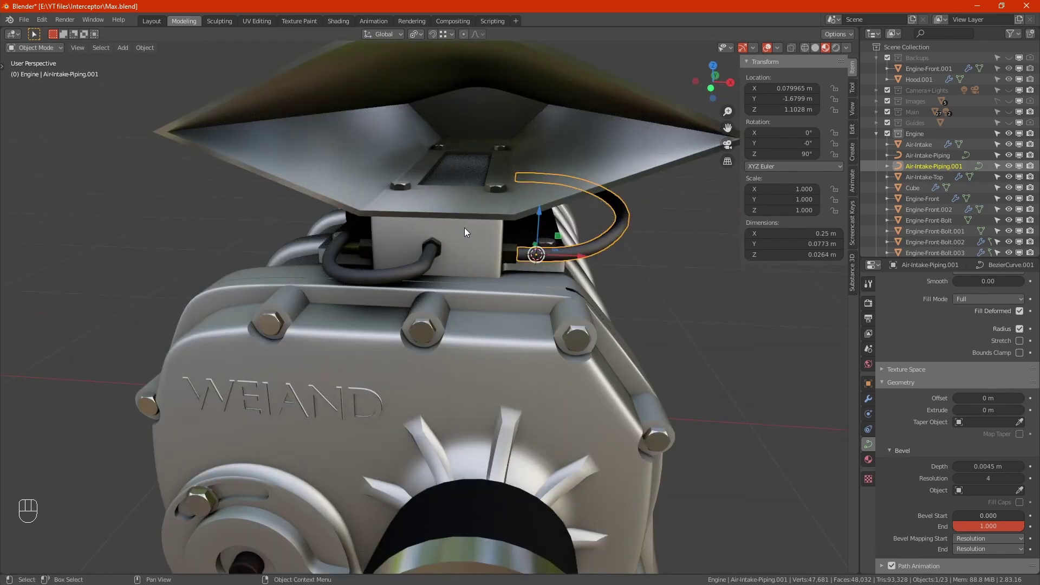
pyautogui.moveTo(464, 227); pyautogui.dragTo(449, 268, button='middle')
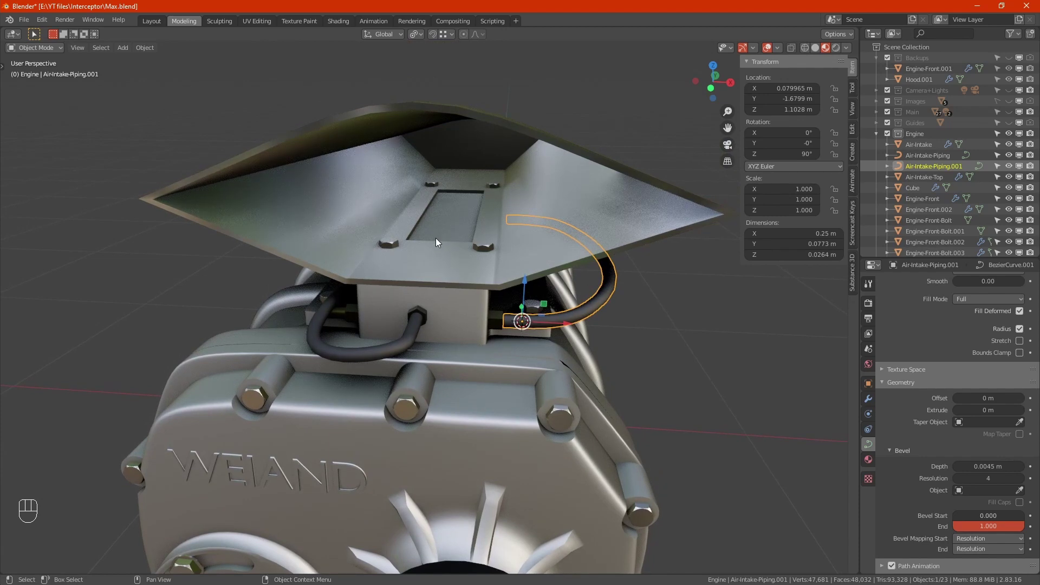
pyautogui.press('alt')
pyautogui.keyDown('alt'); pyautogui.moveTo(468, 284); pyautogui.dragTo(450, 272, button='middle'); pyautogui.keyUp('alt')
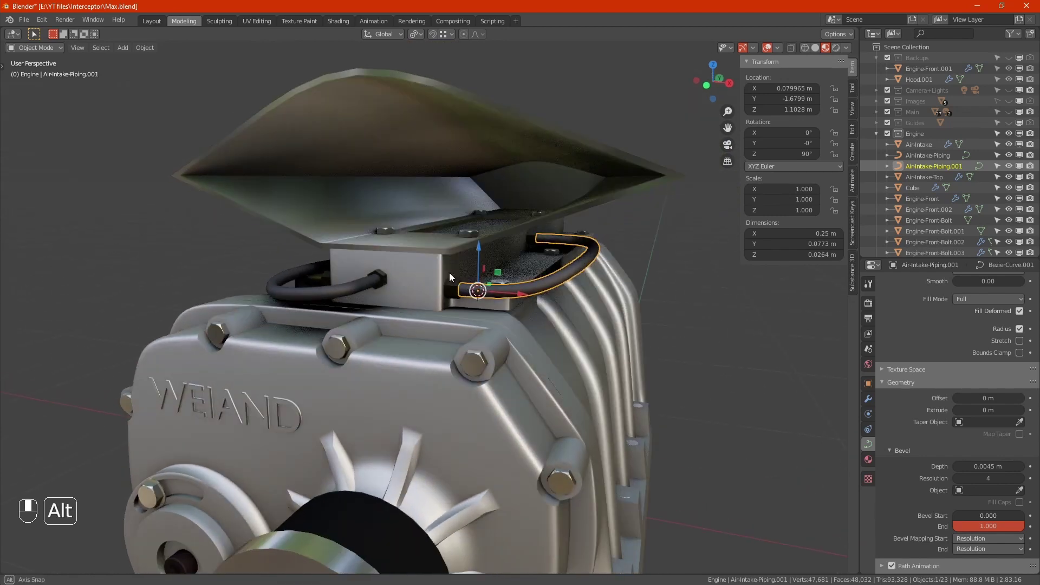
# - Preview the whole supercharger with rendered shading and examine it from the front corner
pyautogui.click(837, 48)
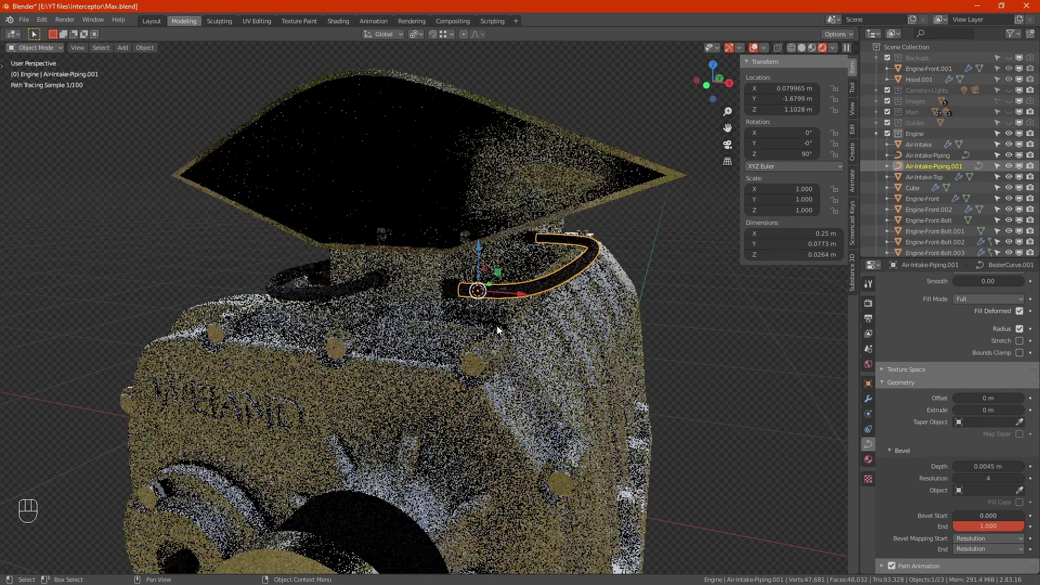
pyautogui.scroll(-5, 470, 229)
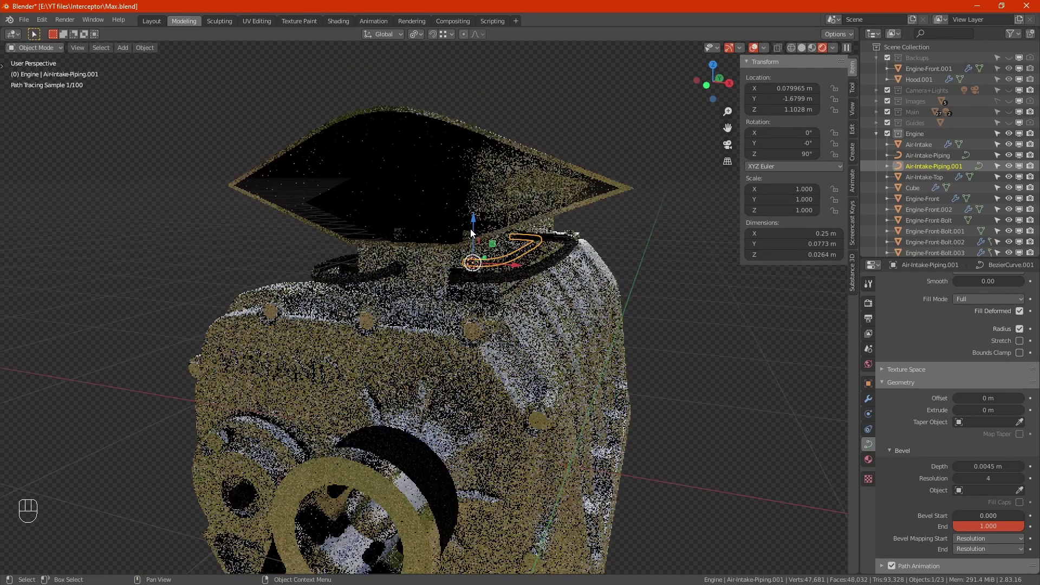
pyautogui.keyDown('alt'); pyautogui.moveTo(587, 428); pyautogui.dragTo(560, 424, button='middle'); pyautogui.keyUp('alt')
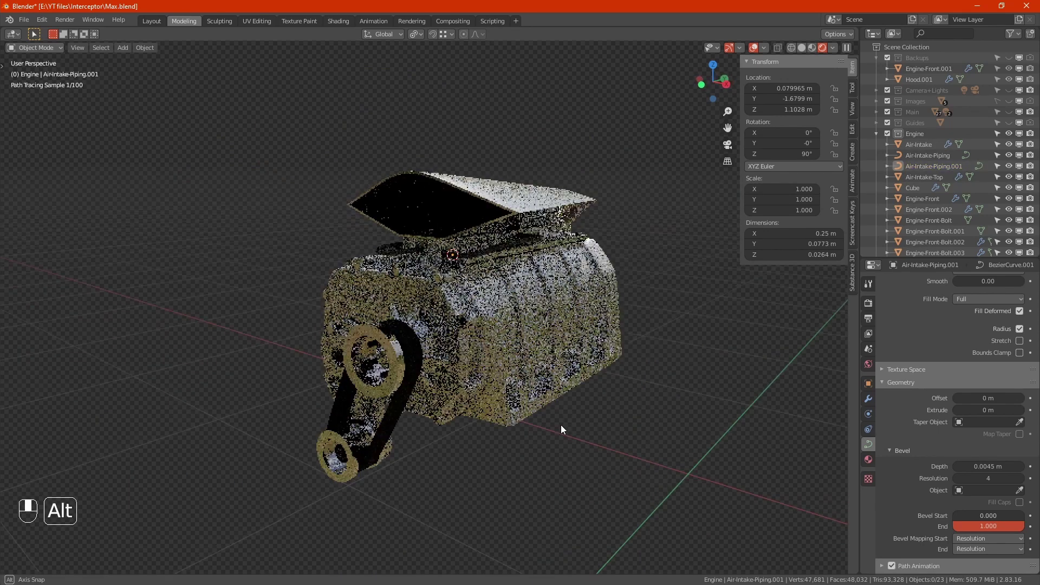
pyautogui.scroll(3, 531, 428)
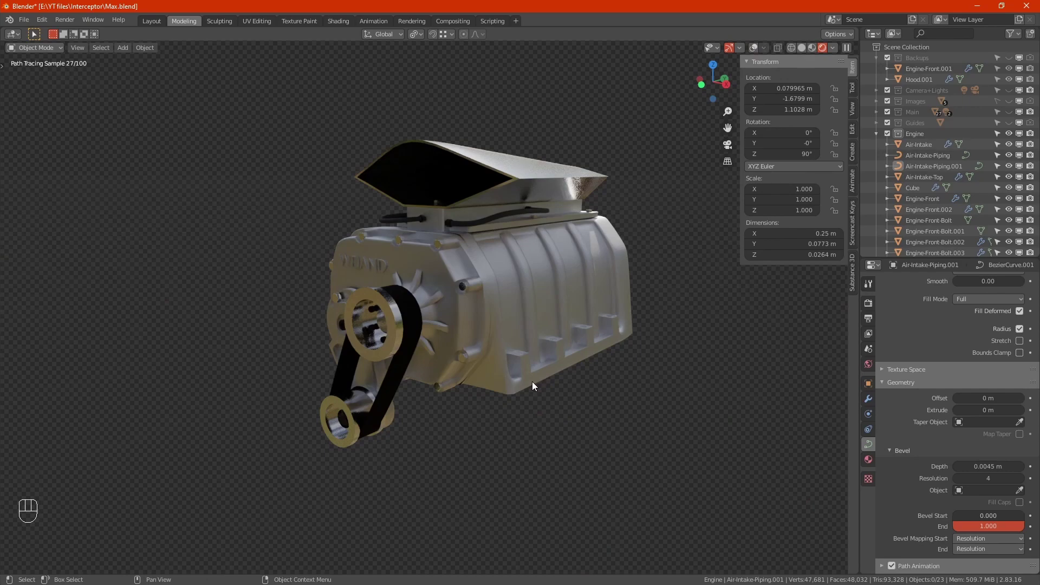
pyautogui.moveTo(526, 385)
pyautogui.keyDown('alt'); pyautogui.mouseDown(button='middle')
pyautogui.moveTo(694, 371)
pyautogui.moveTo(532, 388)
pyautogui.mouseUp(button='middle'); pyautogui.keyUp('alt')
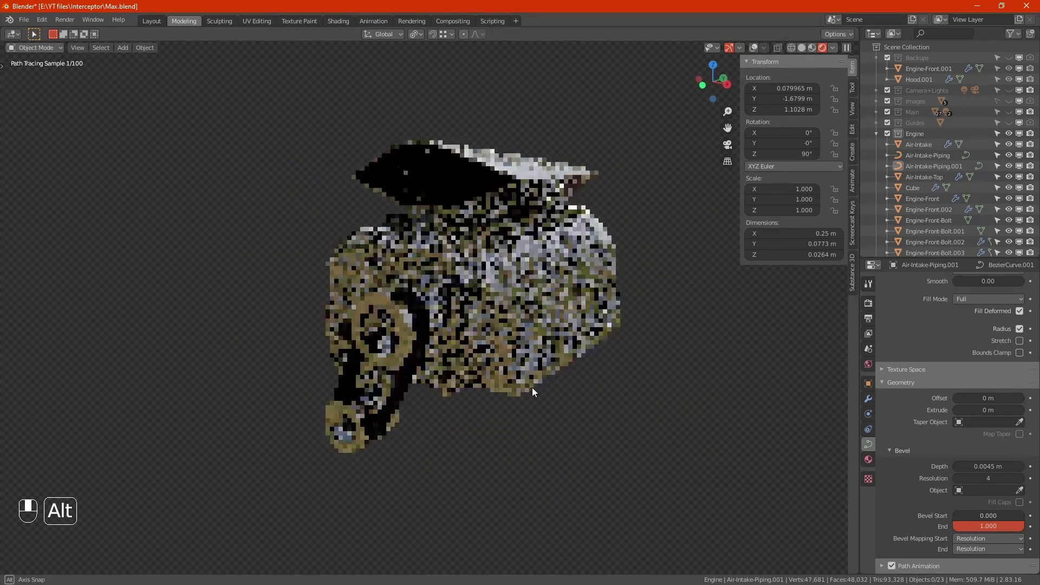
# - Return the viewport to solid shading and save Max.blend
pyautogui.click(802, 47)
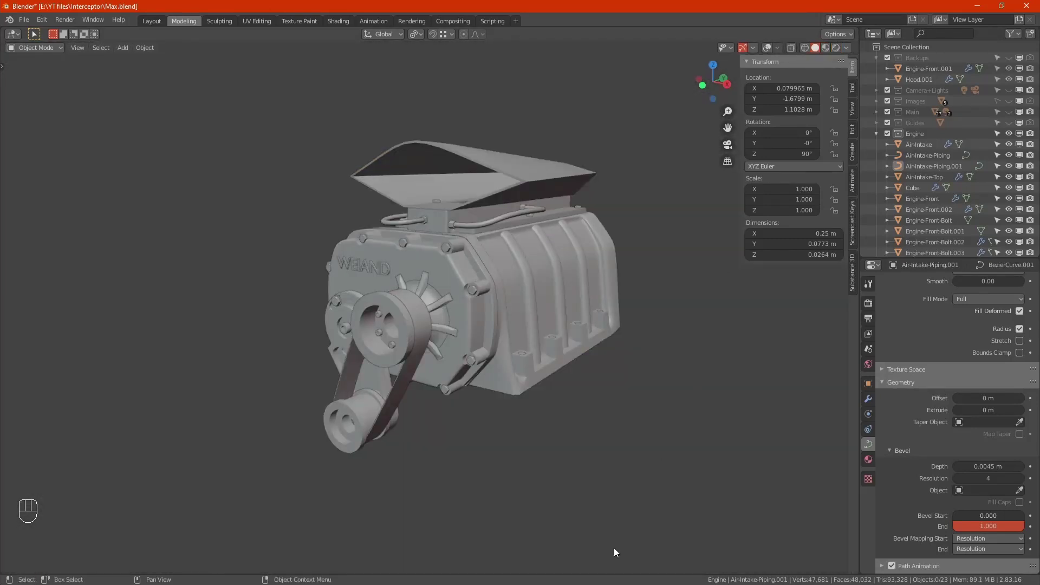
pyautogui.hotkey('ctrl', 's')
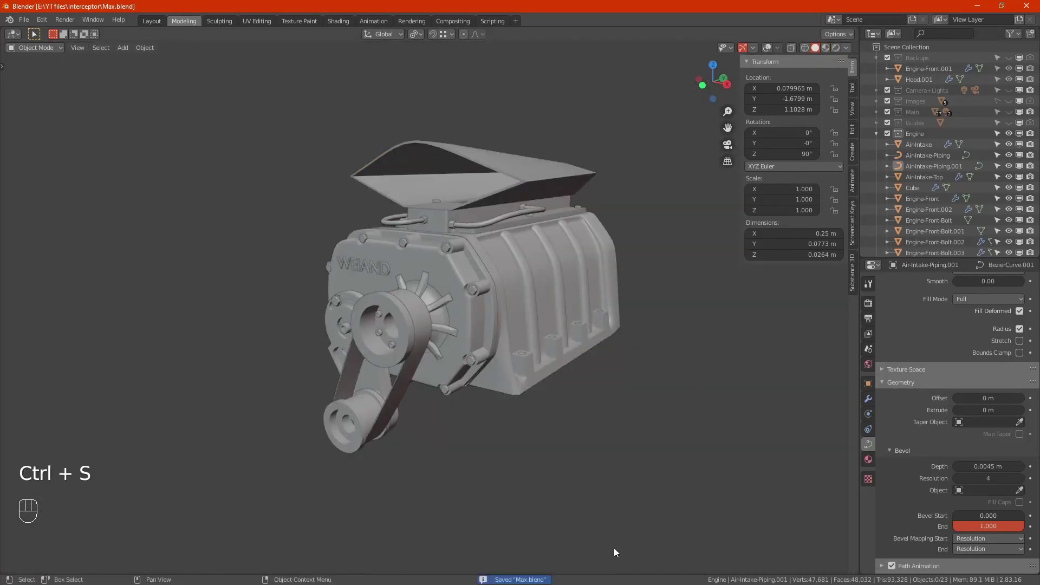